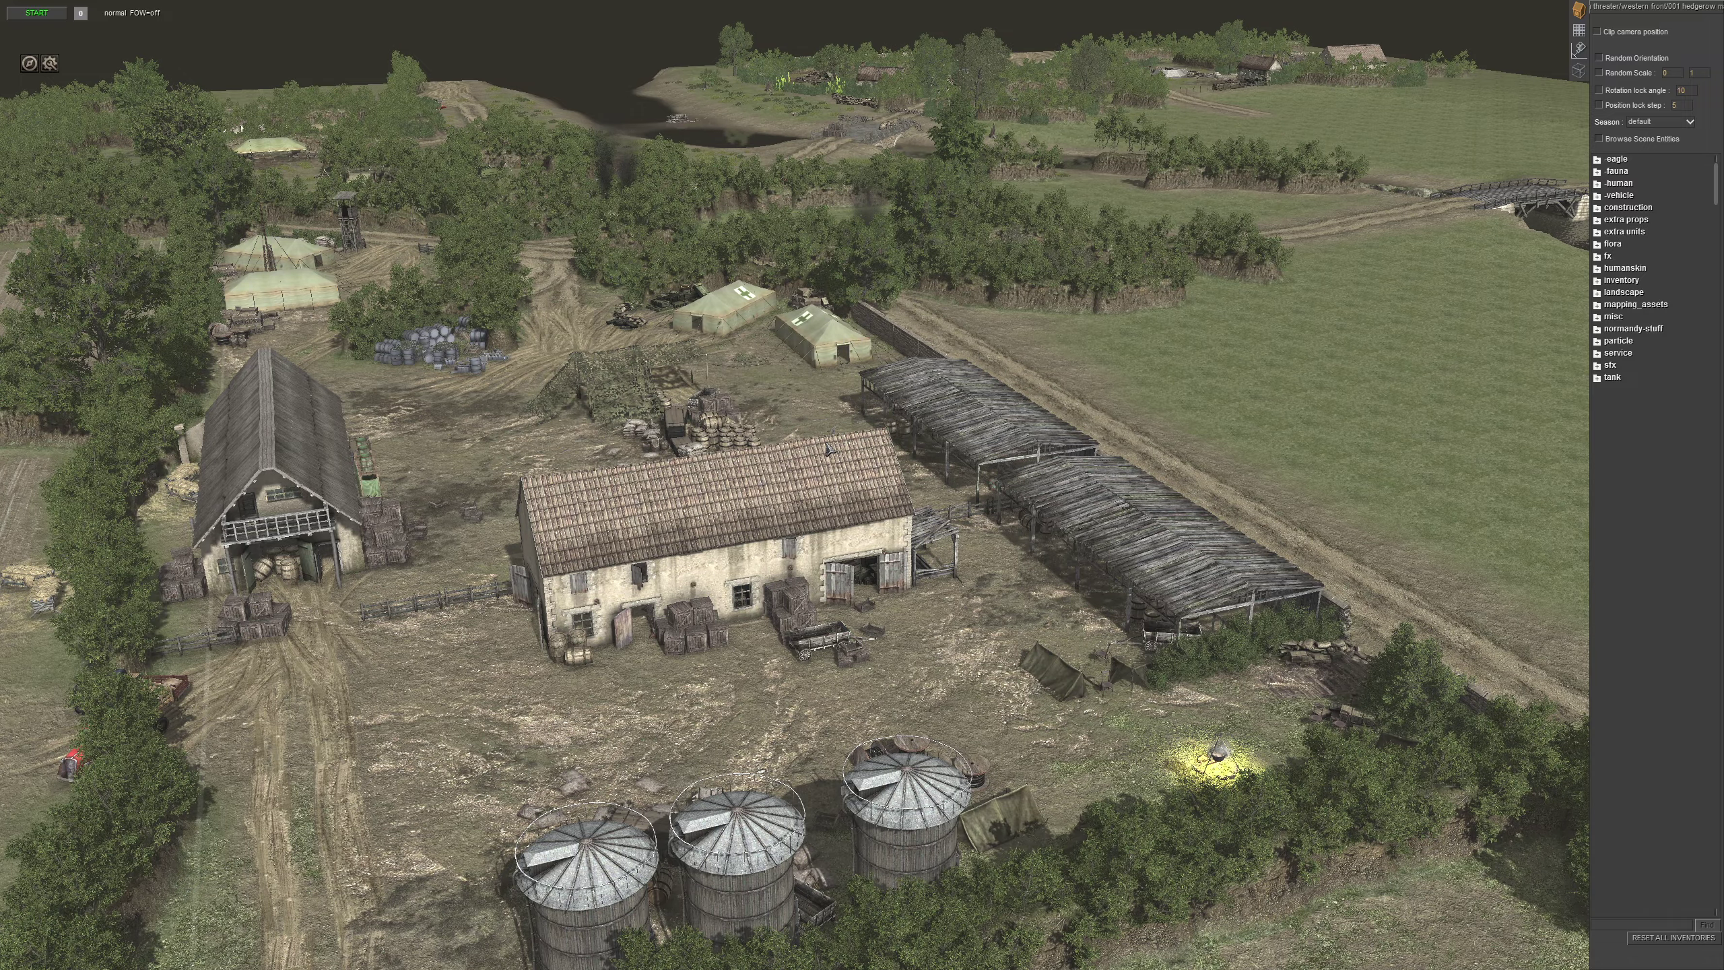
# Look over the hedgerow map from the farmyard and medical tents to the wooden bridge across the river
pyautogui.moveTo(815, 3)
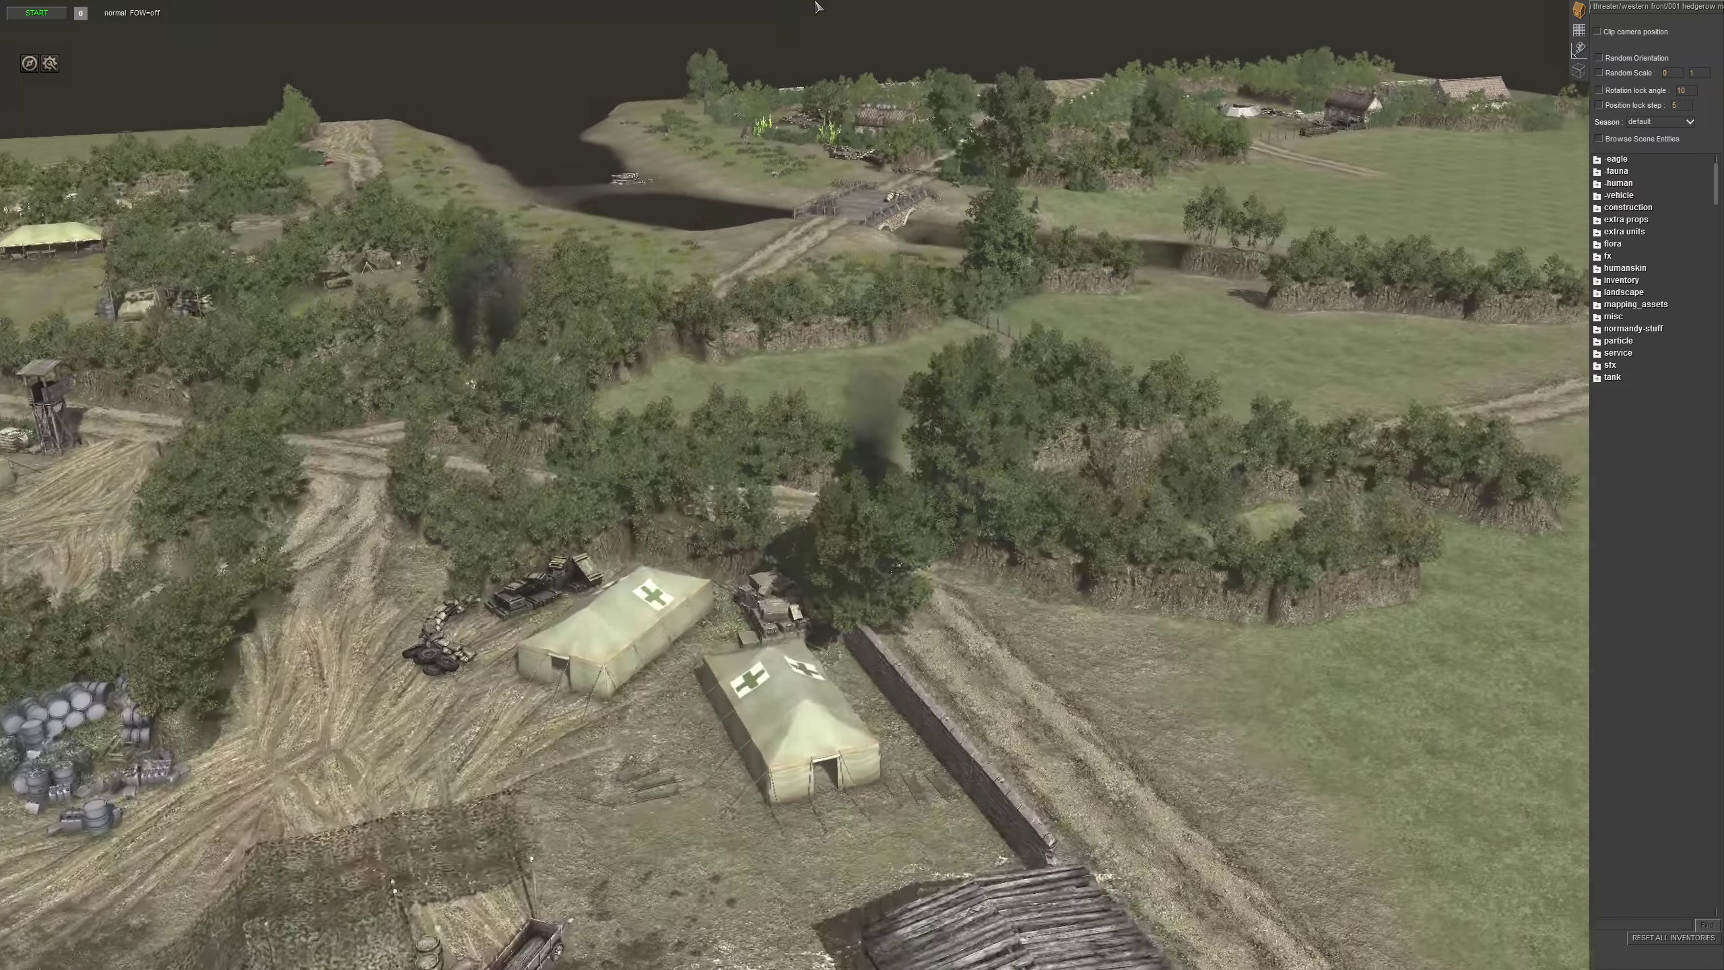
pyautogui.moveTo(1070, 353); pyautogui.dragTo(1201, 367, button='middle')
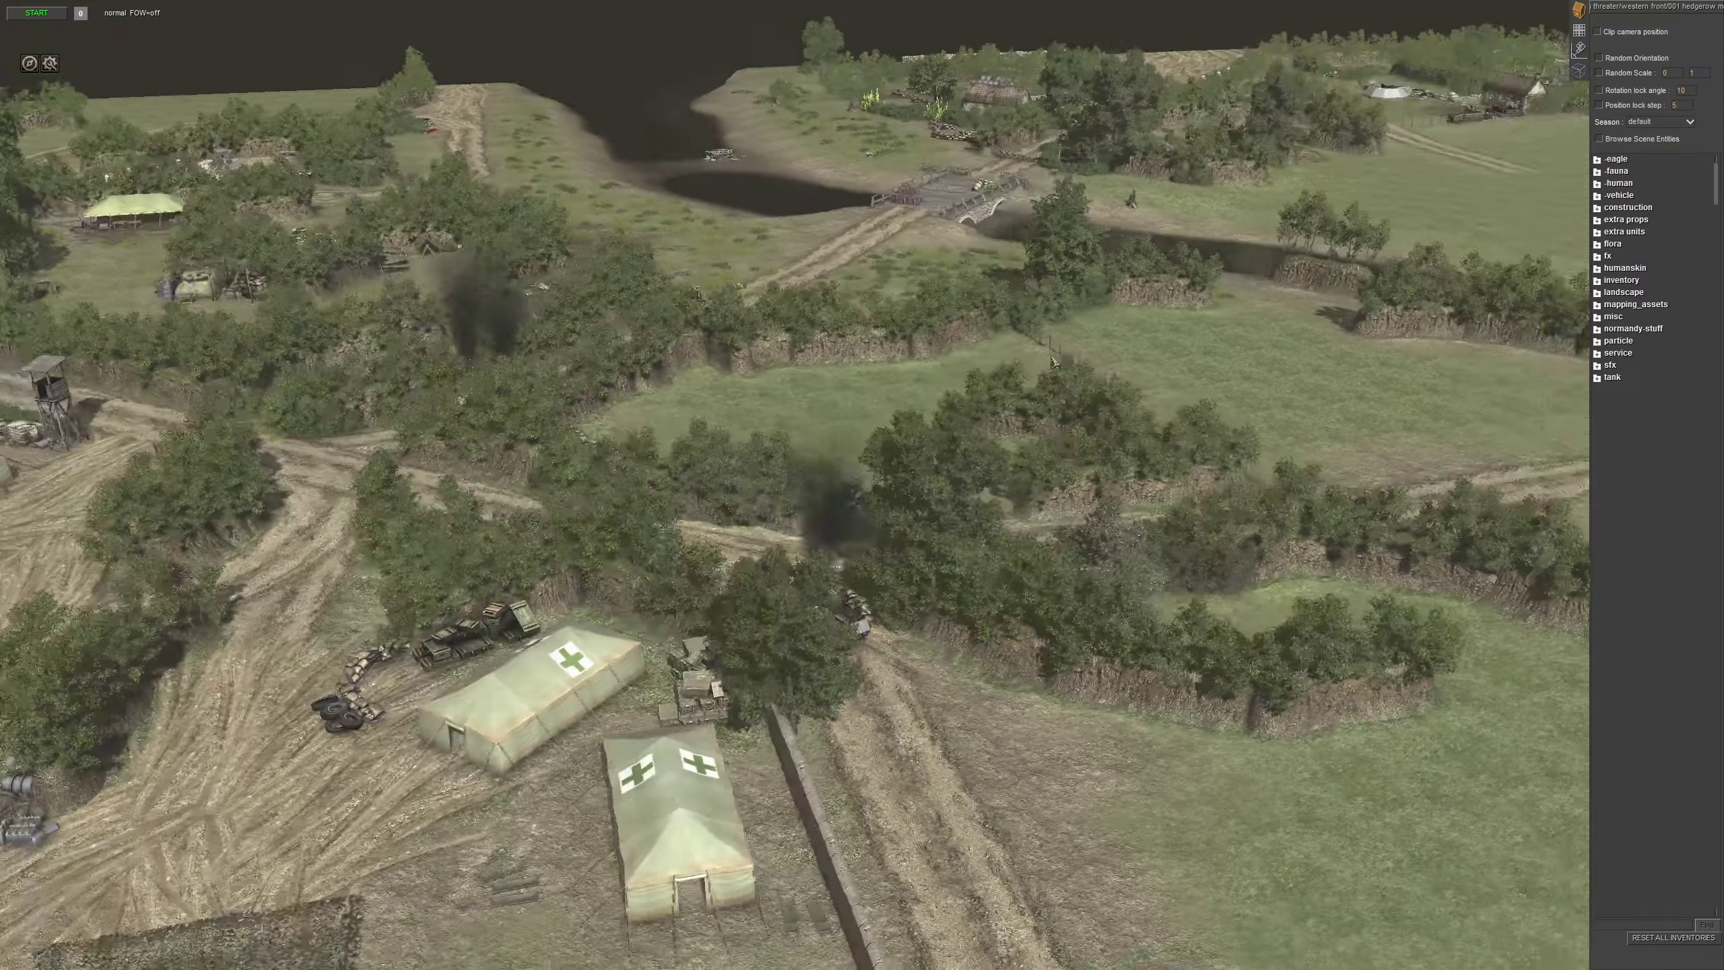
pyautogui.press('Down')
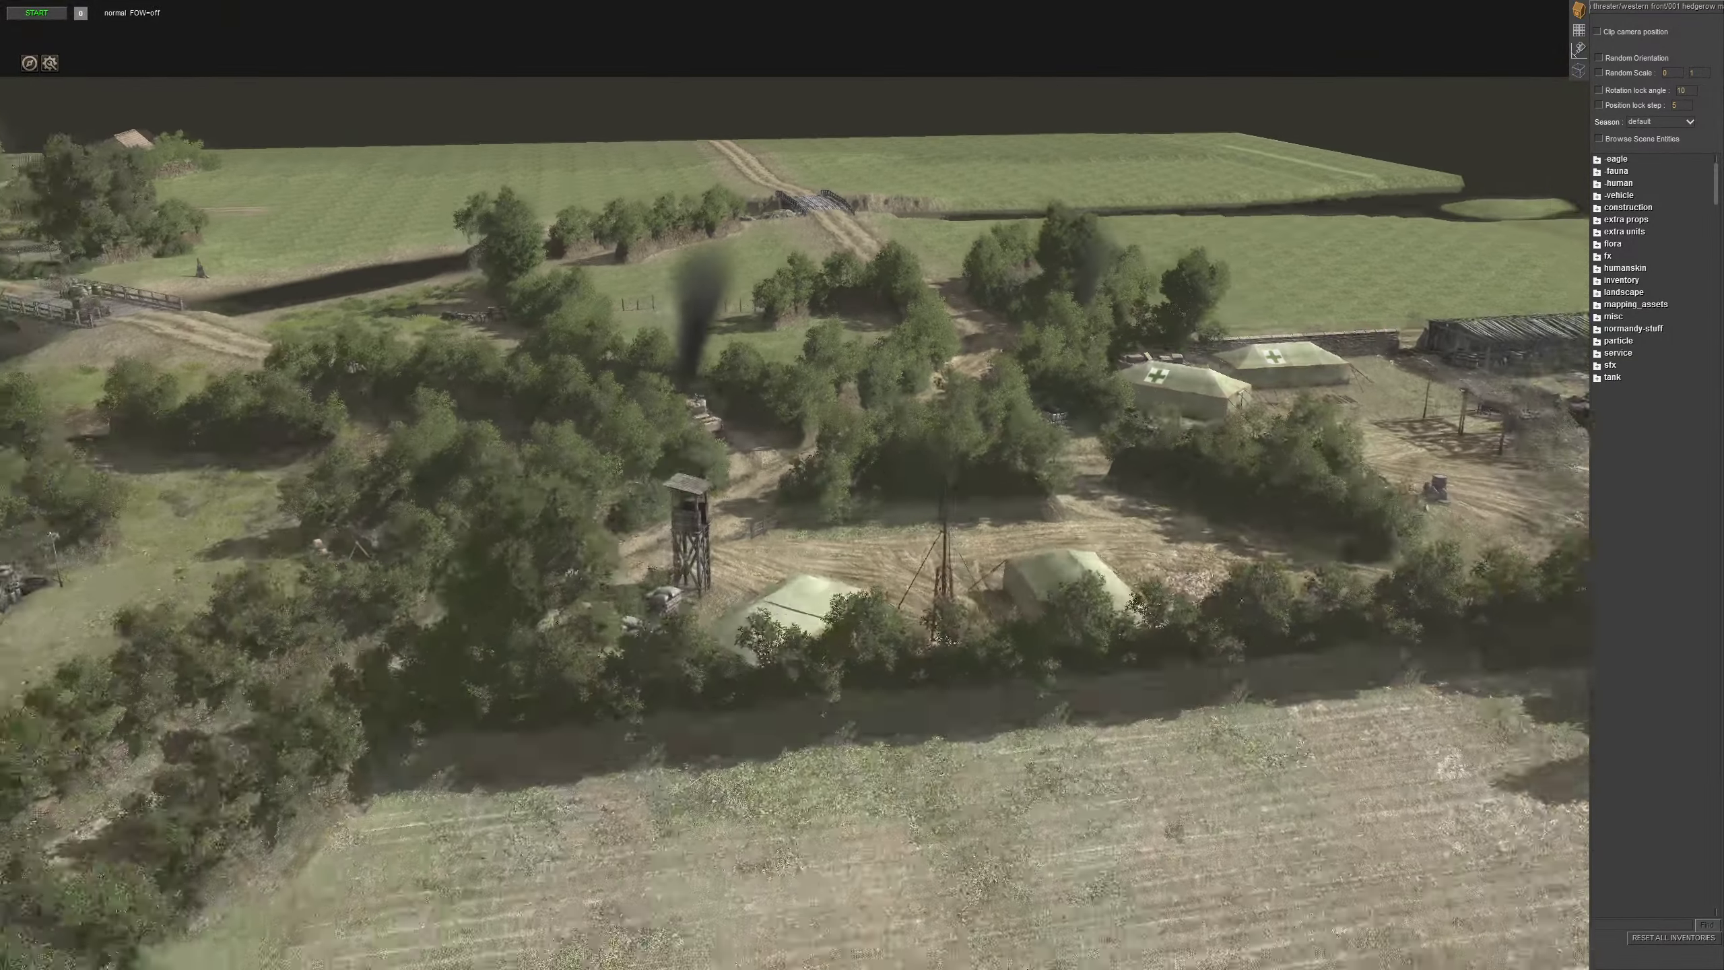
pyautogui.moveTo(1018, 536); pyautogui.dragTo(975, 458, button='middle')
pyautogui.press('Down')
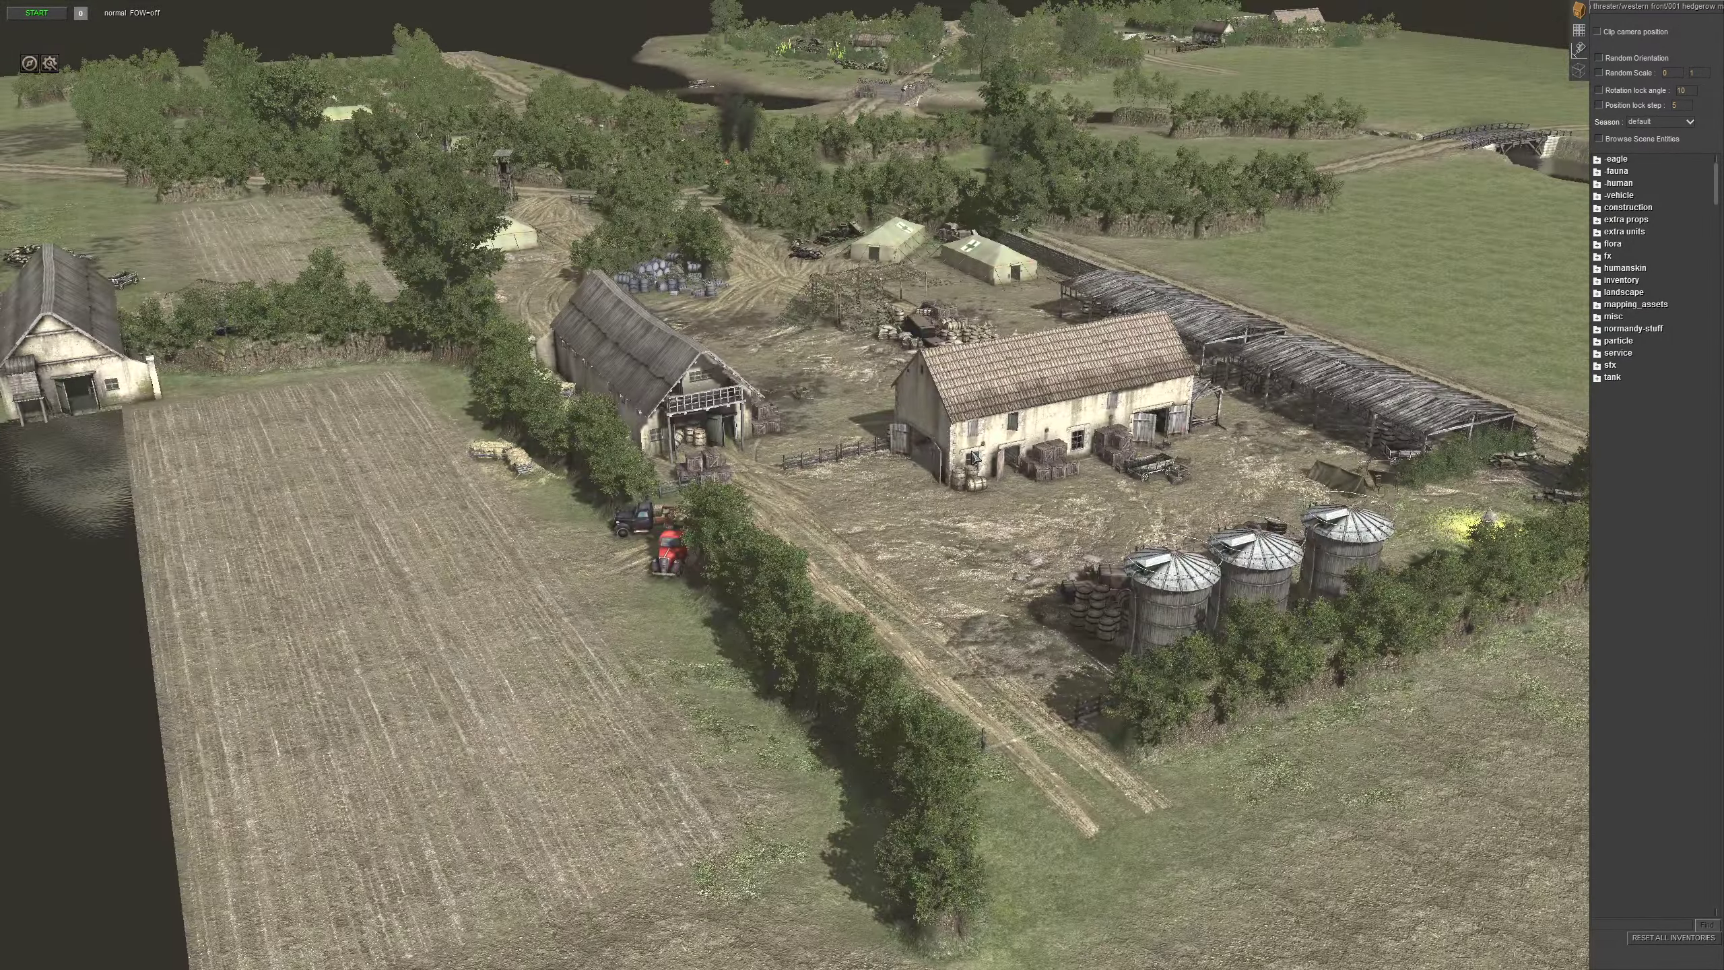
pyautogui.press('Up')
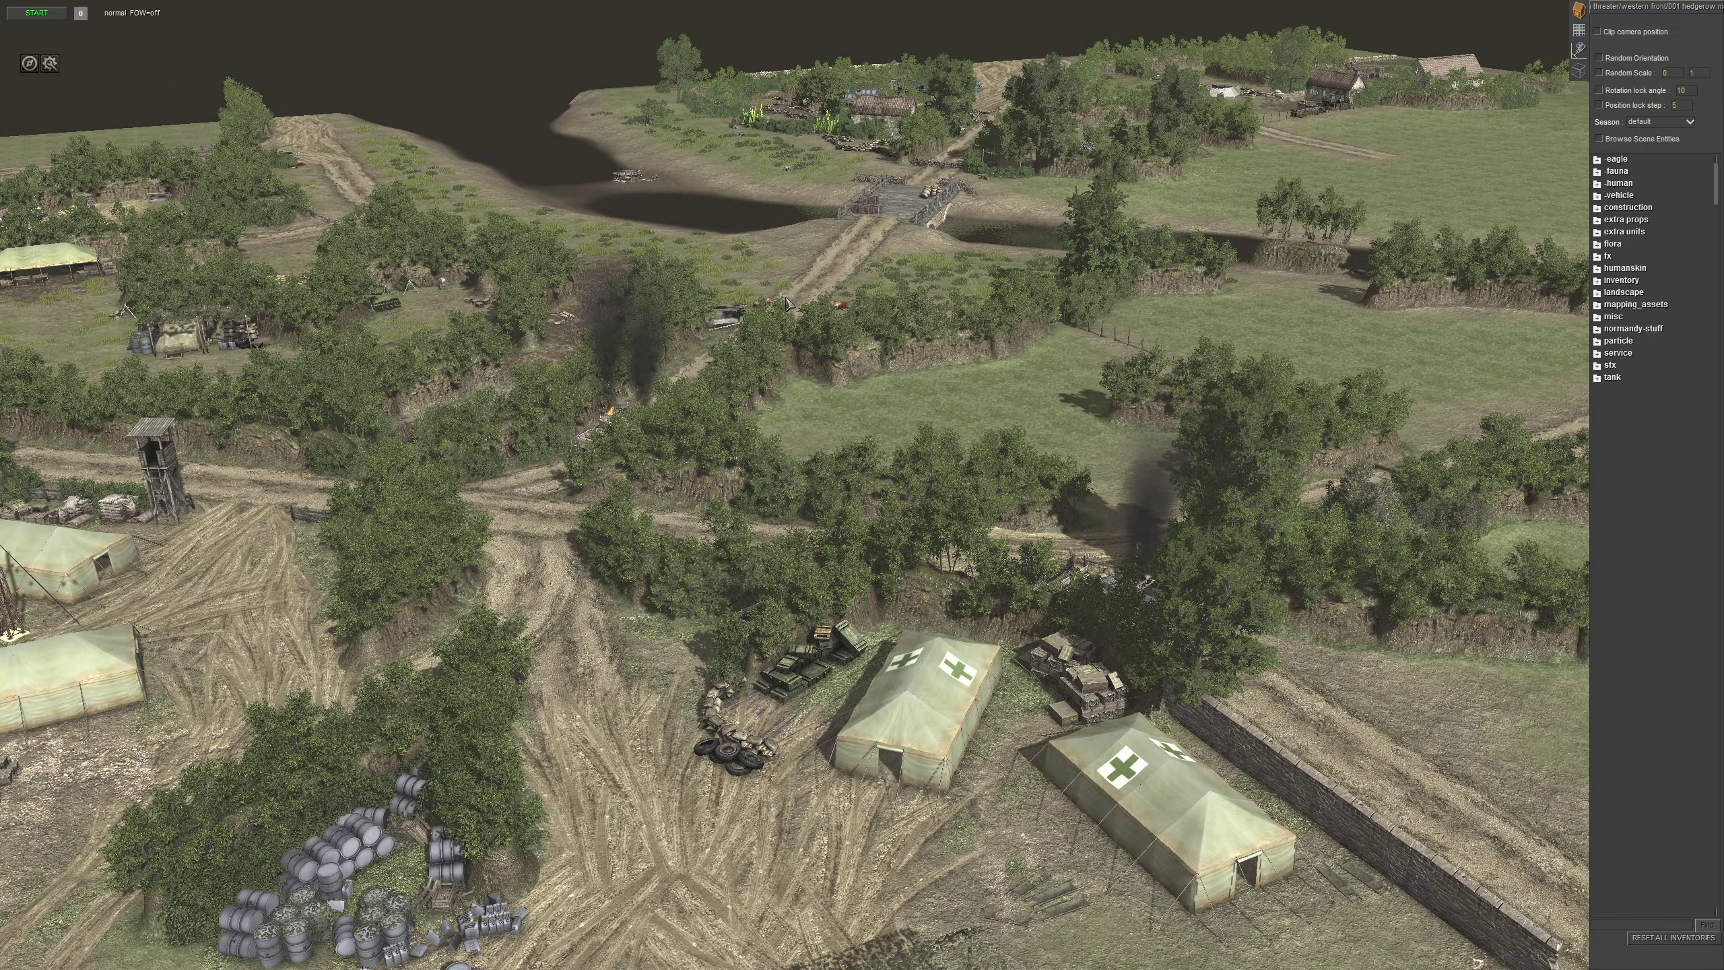
pyautogui.moveTo(872, 459); pyautogui.dragTo(675, 456, button='middle')
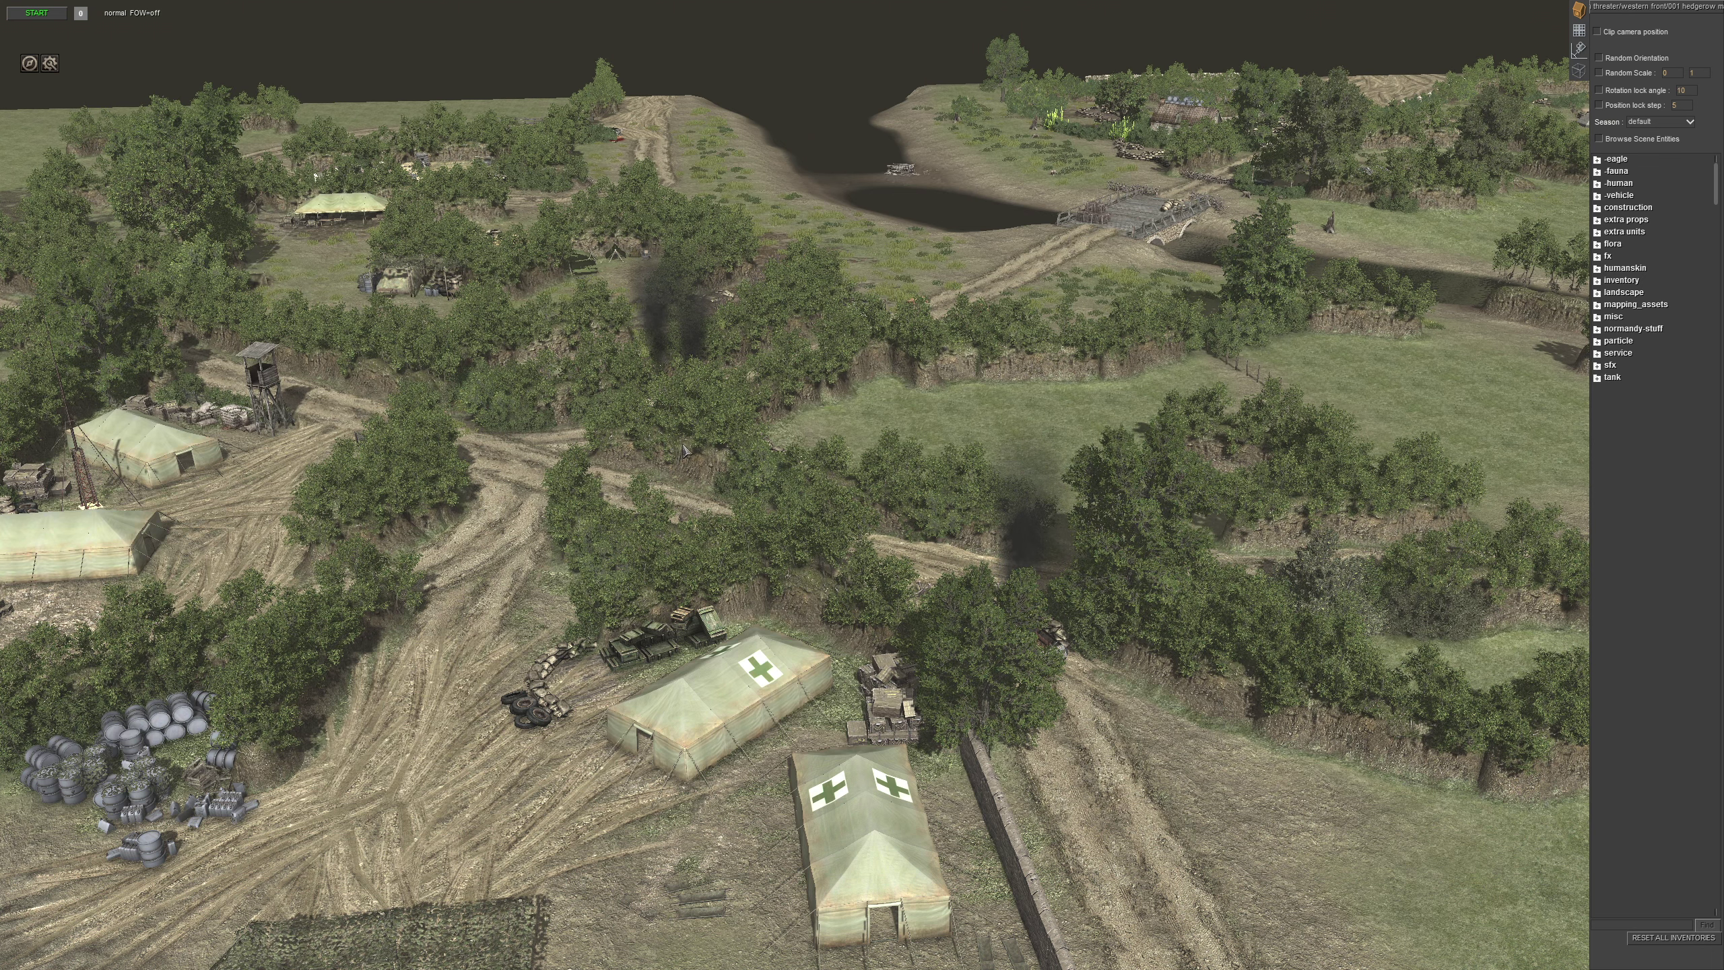
pyautogui.moveTo(685, 451); pyautogui.dragTo(1350, 490, button='middle')
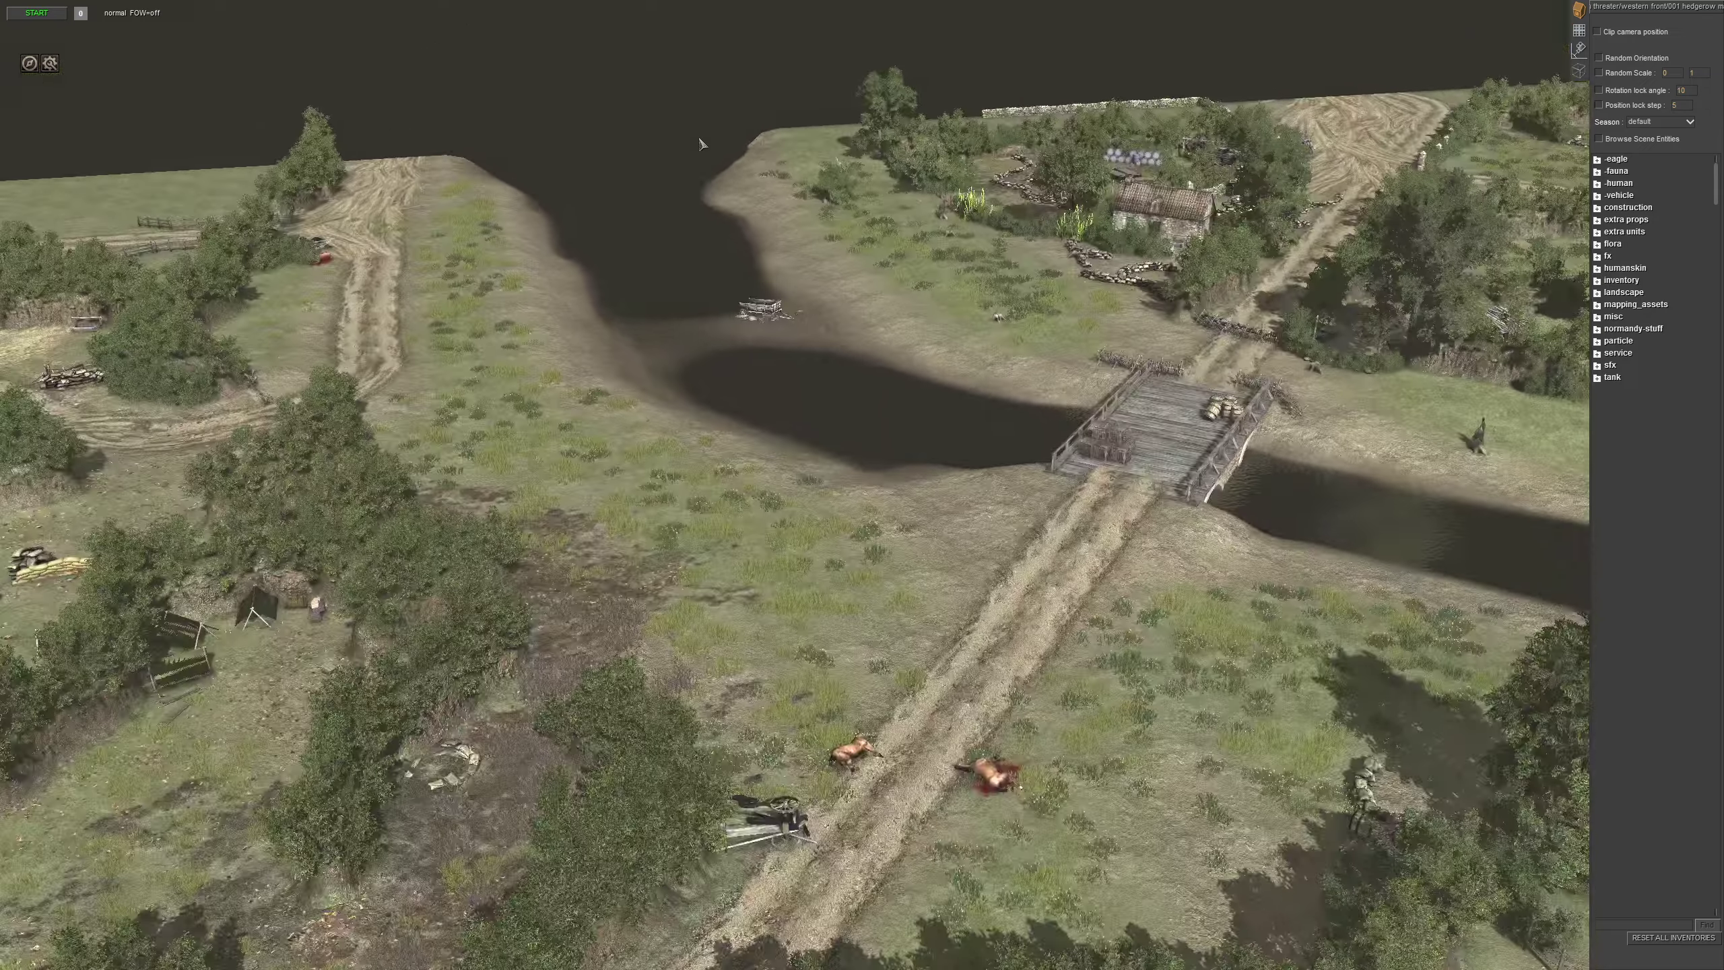
pyautogui.moveTo(678, 541); pyautogui.dragTo(681, 542, button='middle')
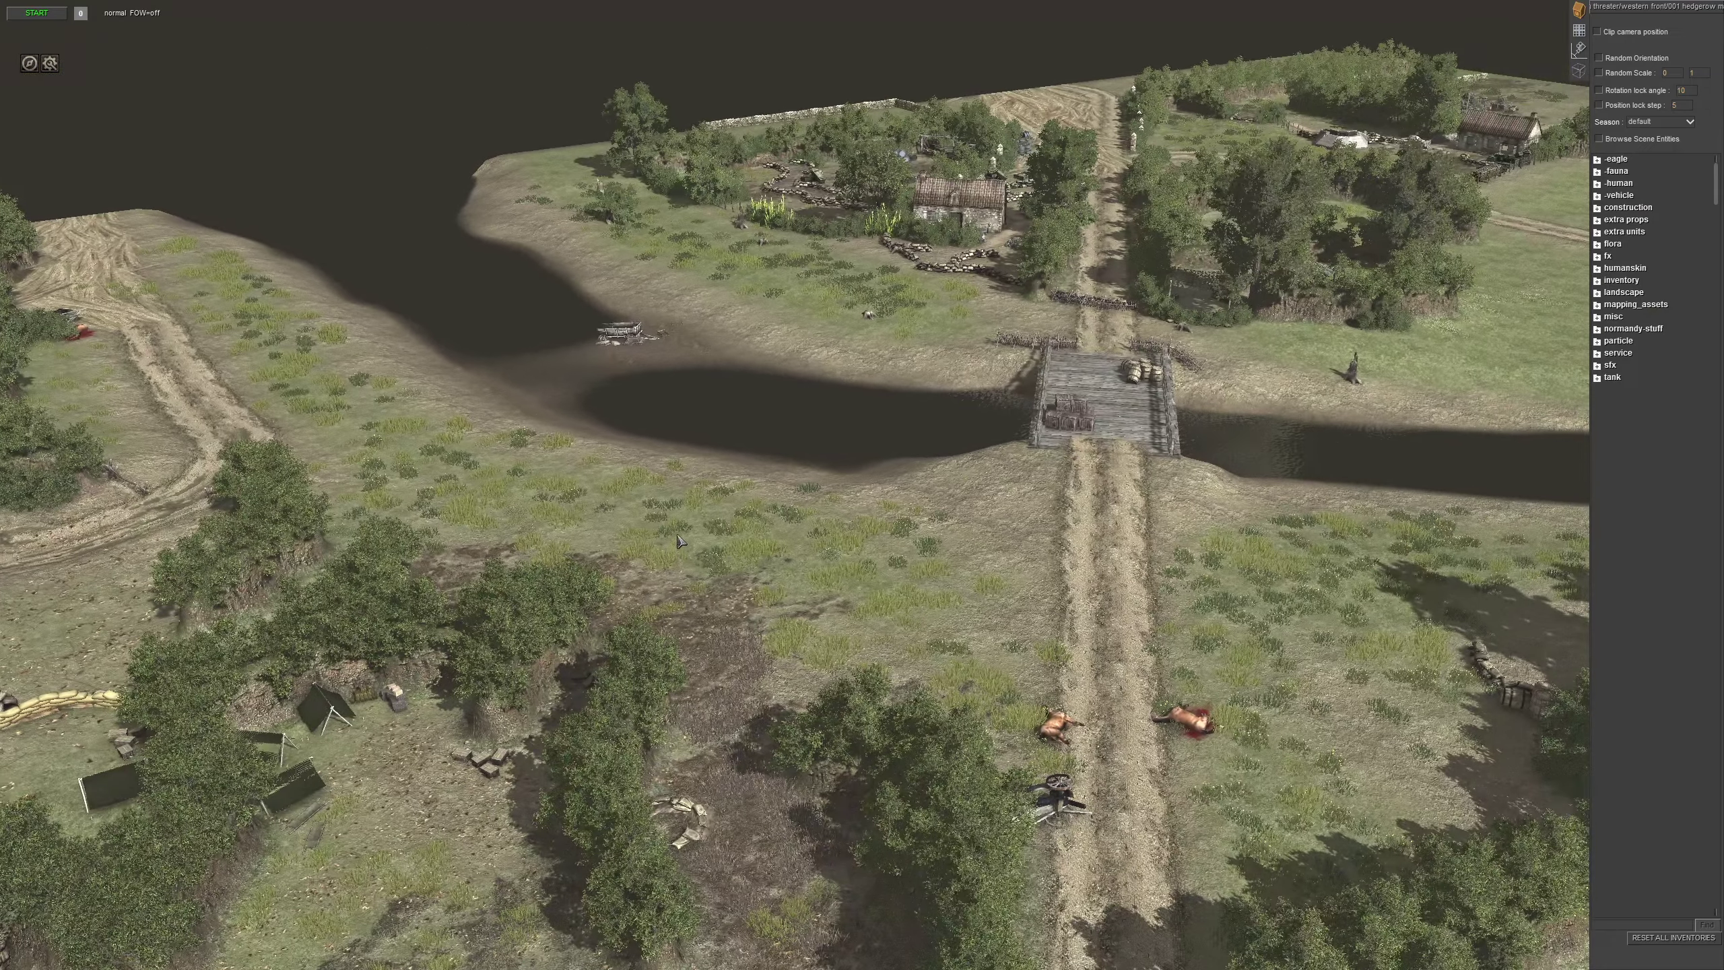
# Examine the farm camp's layout, including its barns, tents, supply piles, camouflage netting, silos and surrounding hedgerows
pyautogui.press('Down')
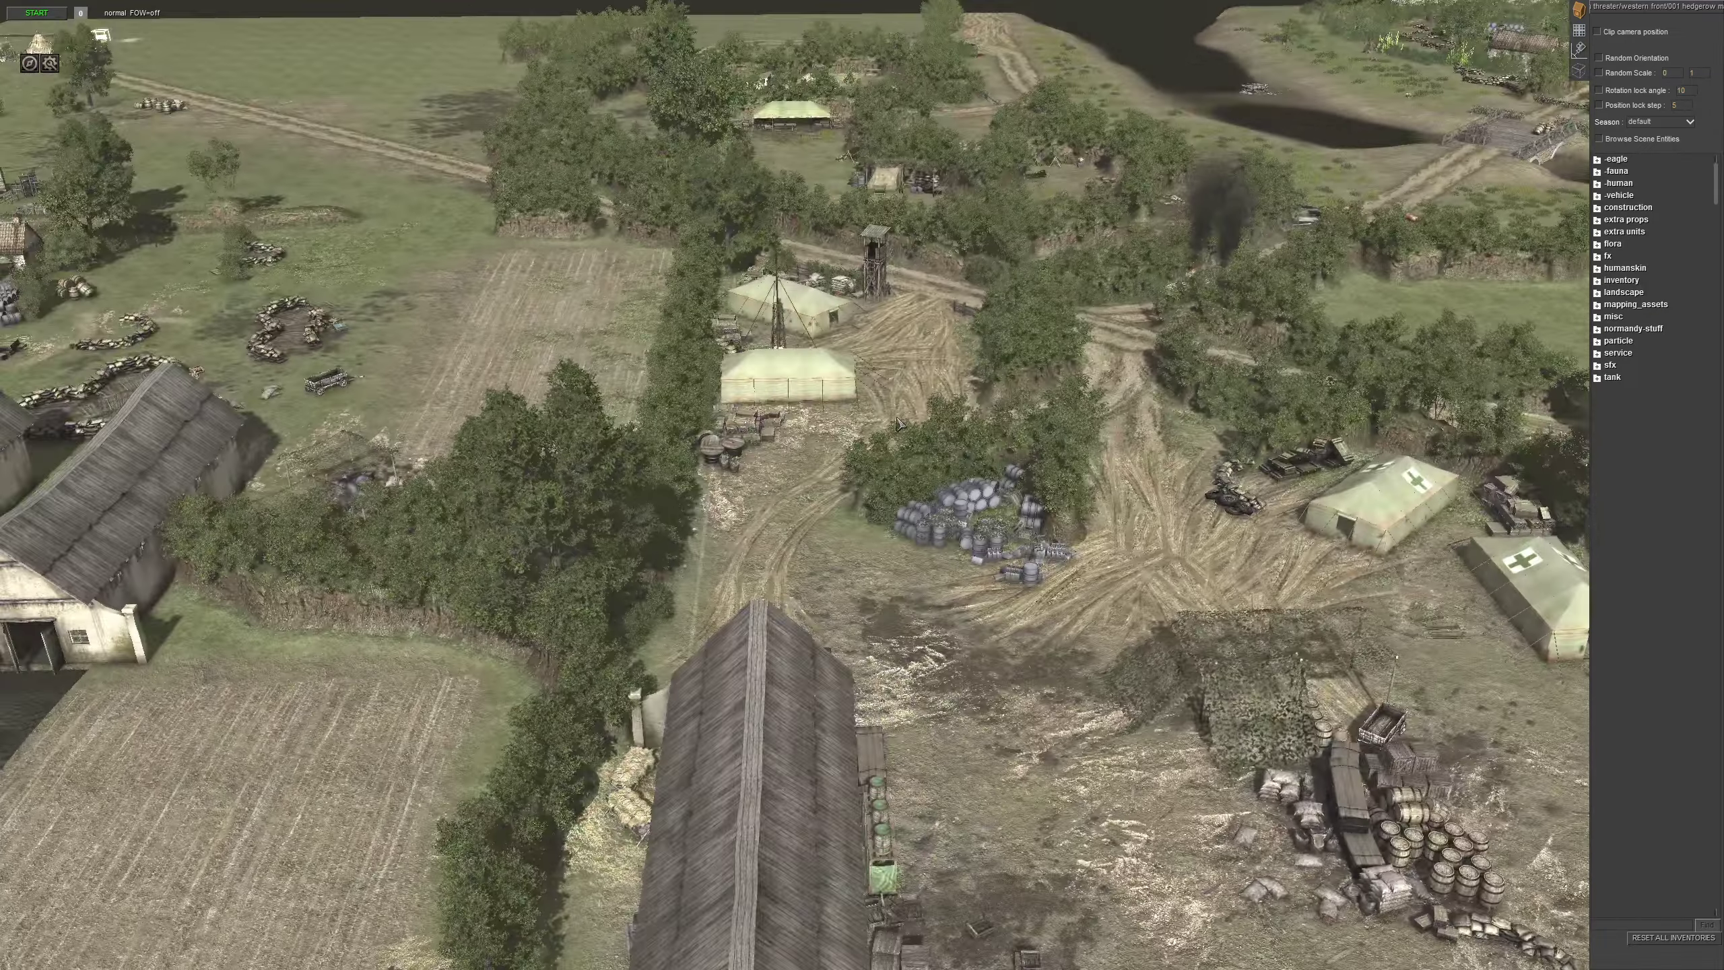
pyautogui.press('Right')
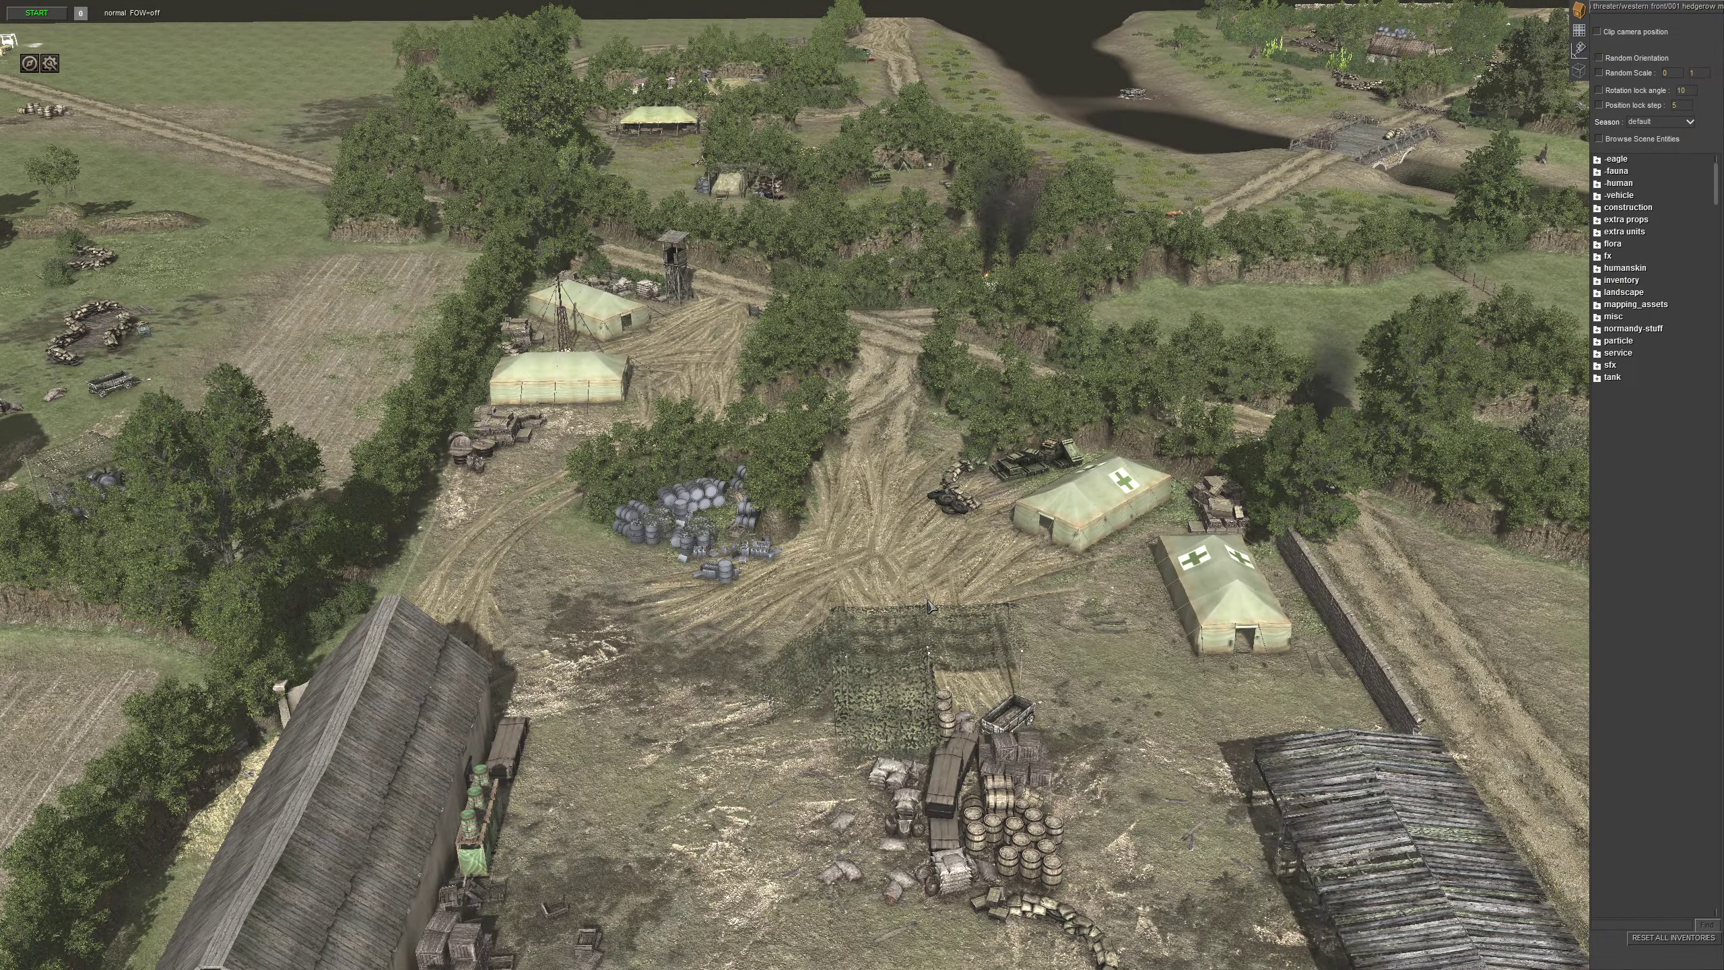
pyautogui.moveTo(931, 599); pyautogui.dragTo(968, 583, button='middle')
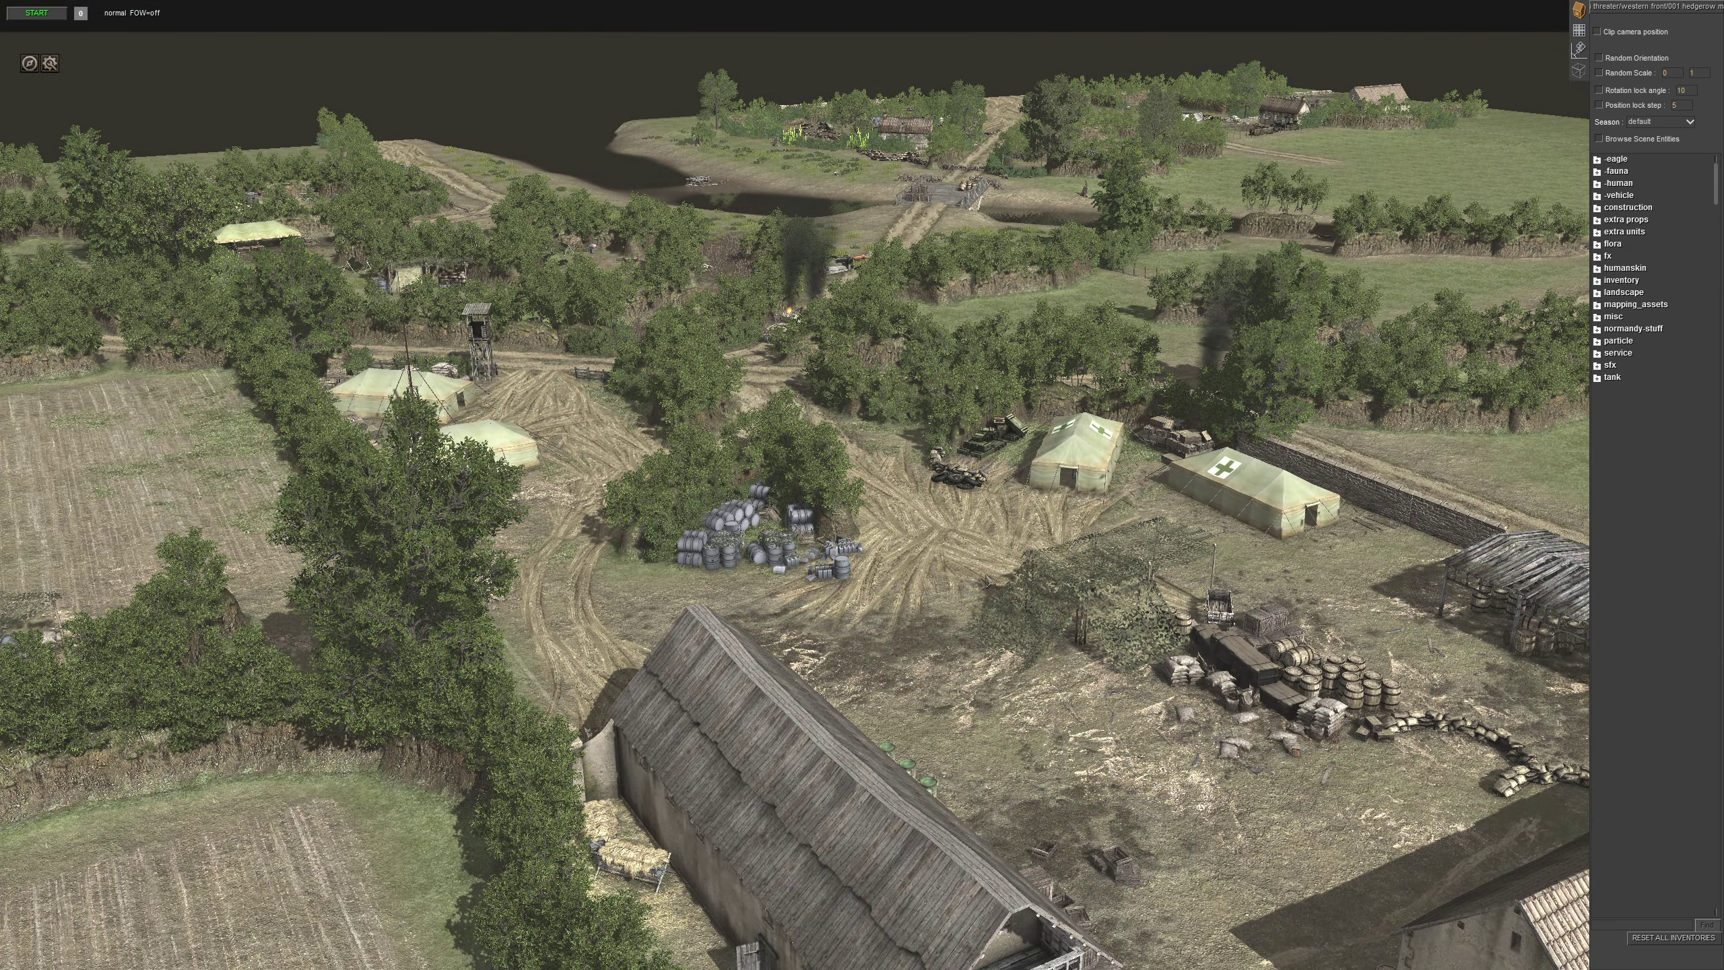
pyautogui.moveTo(968, 583); pyautogui.dragTo(930, 563, button='middle')
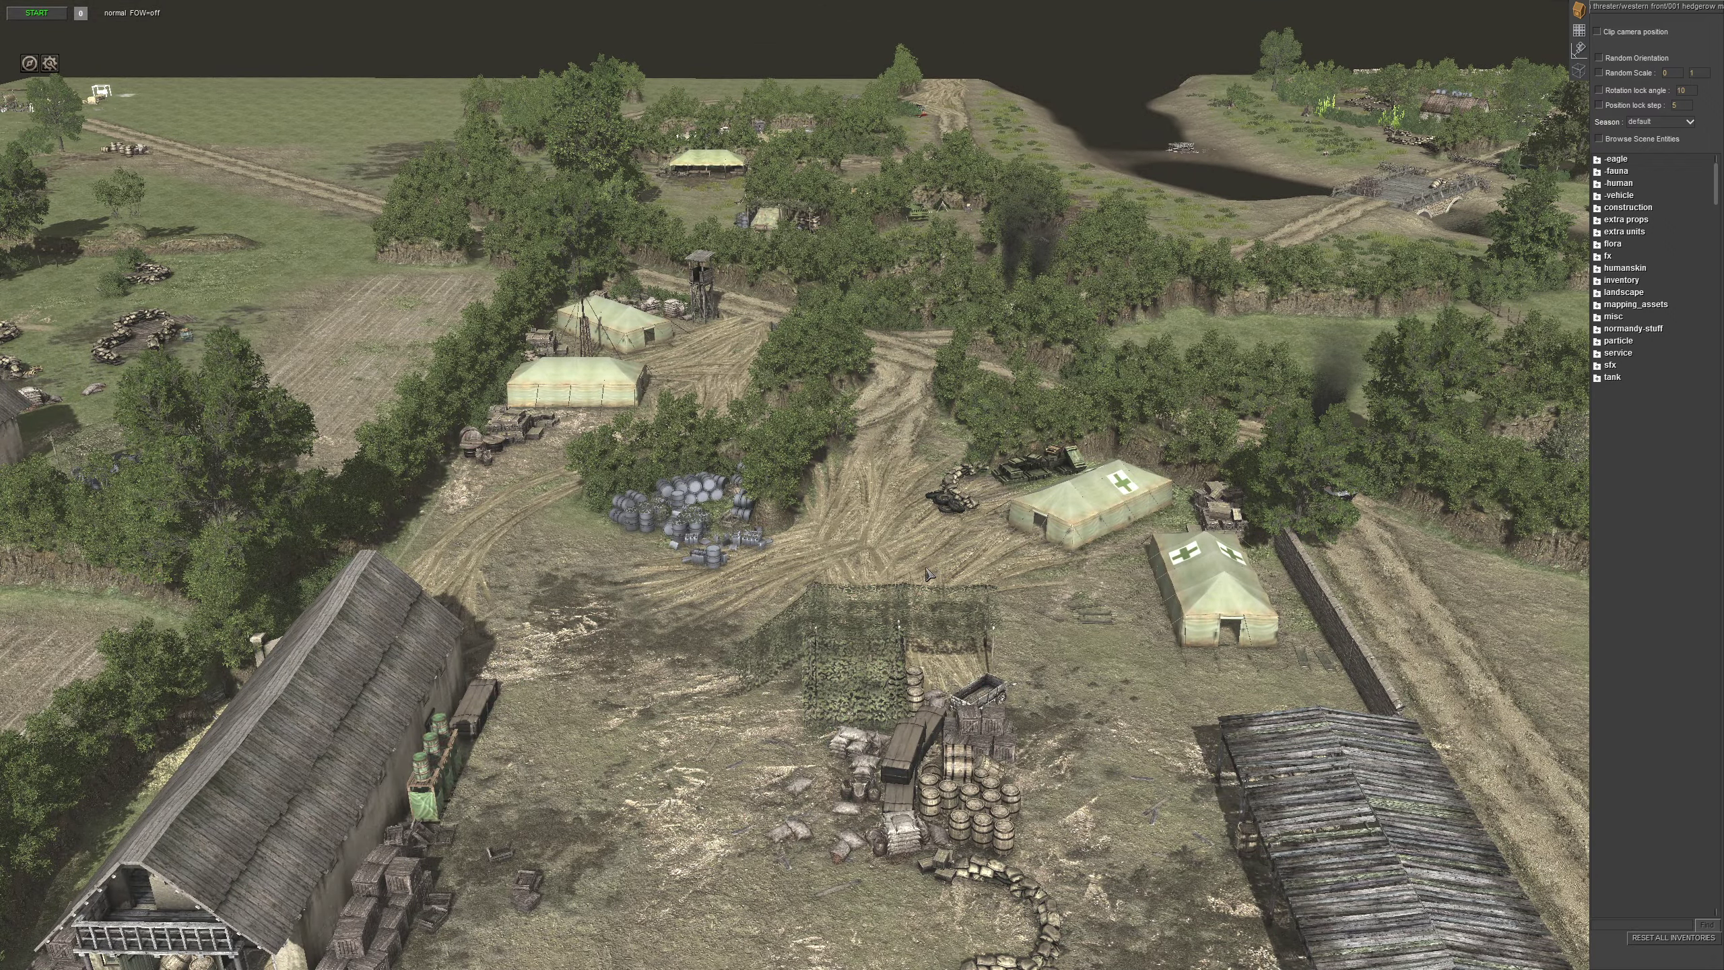
pyautogui.moveTo(687, 558); pyautogui.dragTo(785, 571, button='middle')
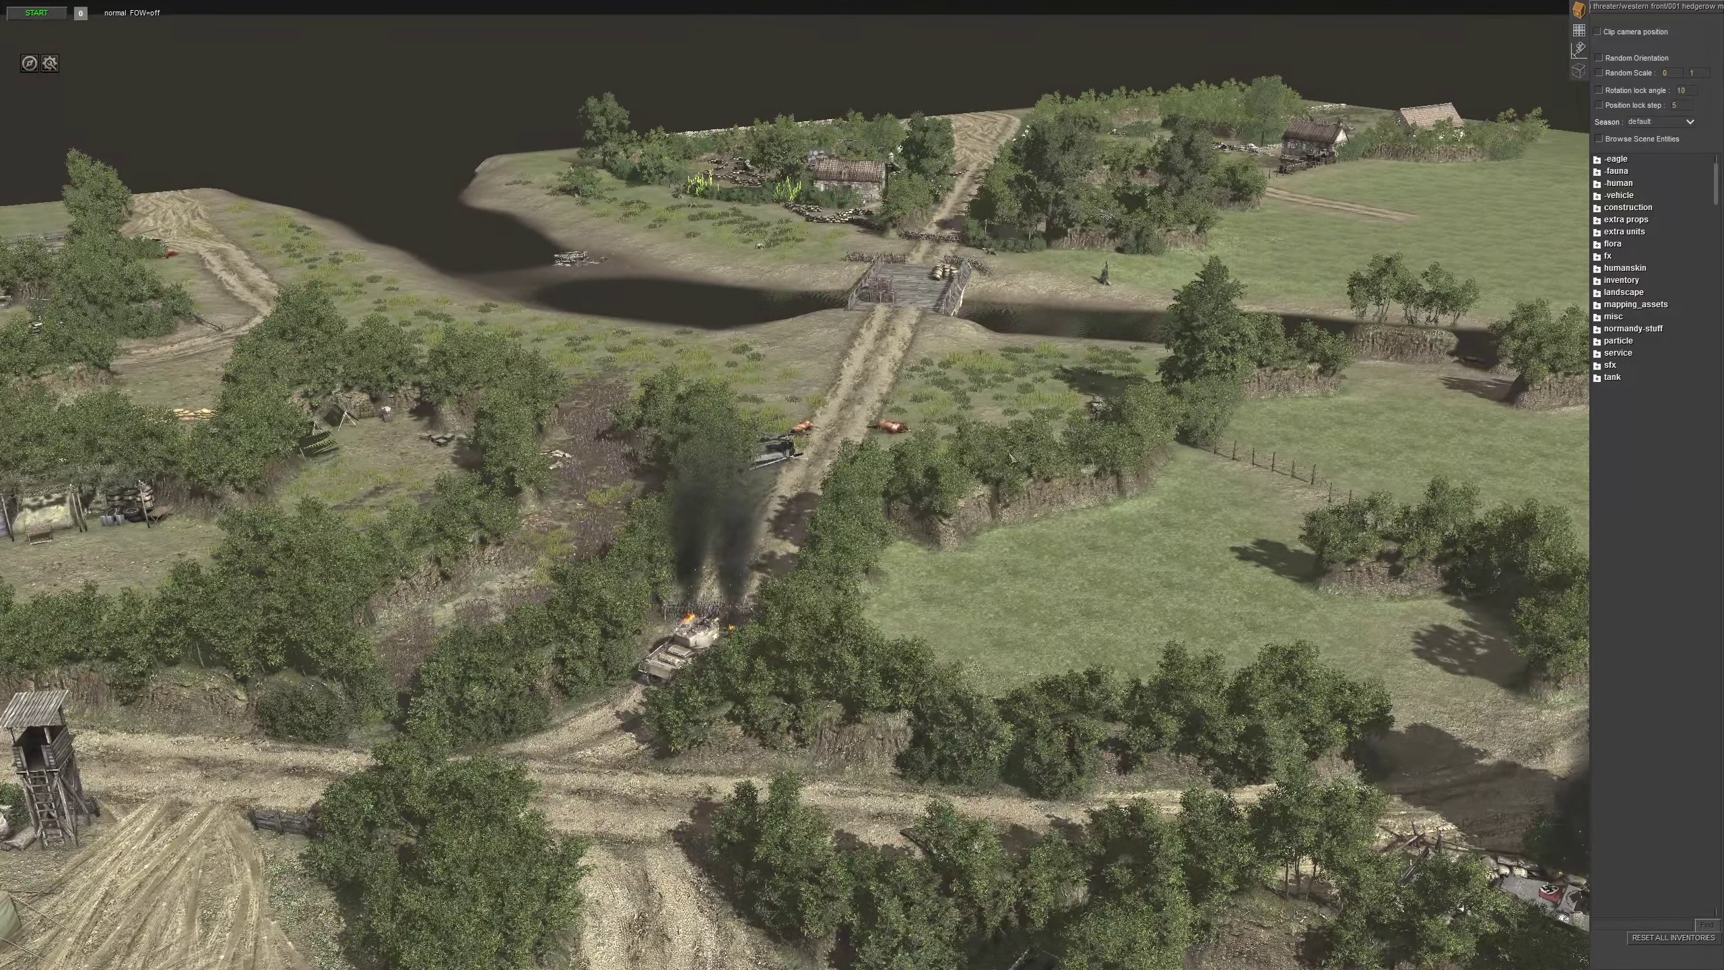
pyautogui.moveTo(963, 468); pyautogui.dragTo(798, 485, button='middle')
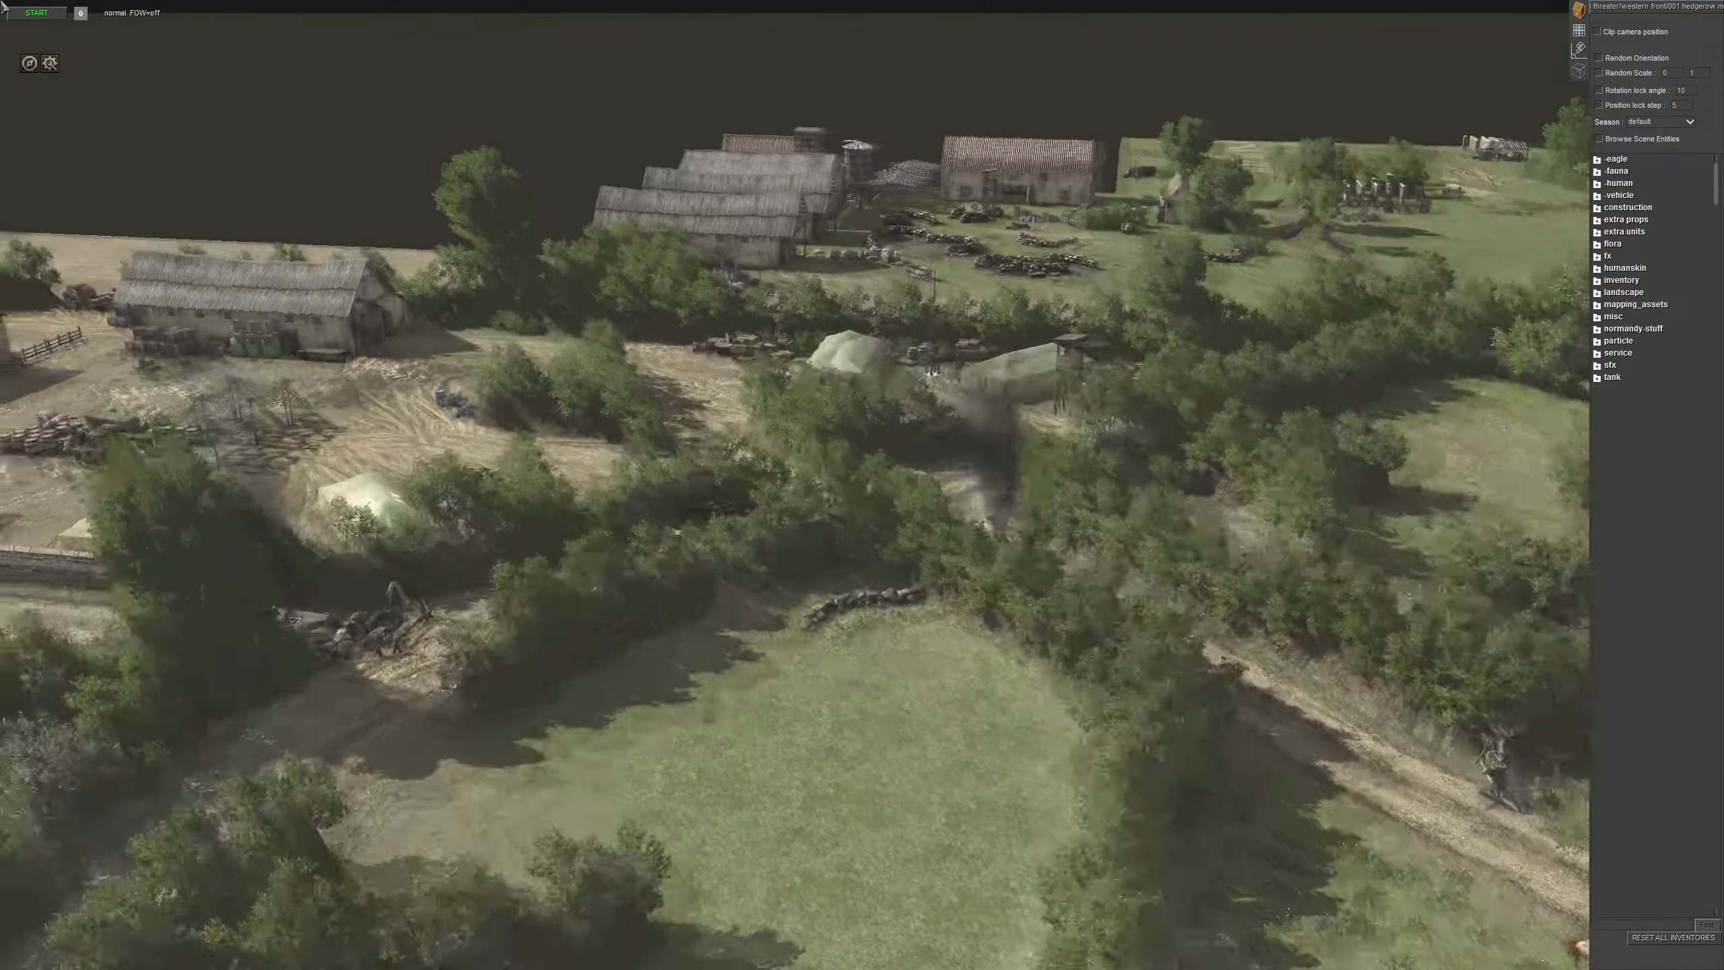
pyautogui.moveTo(679, 271); pyautogui.dragTo(1100, 299, button='middle')
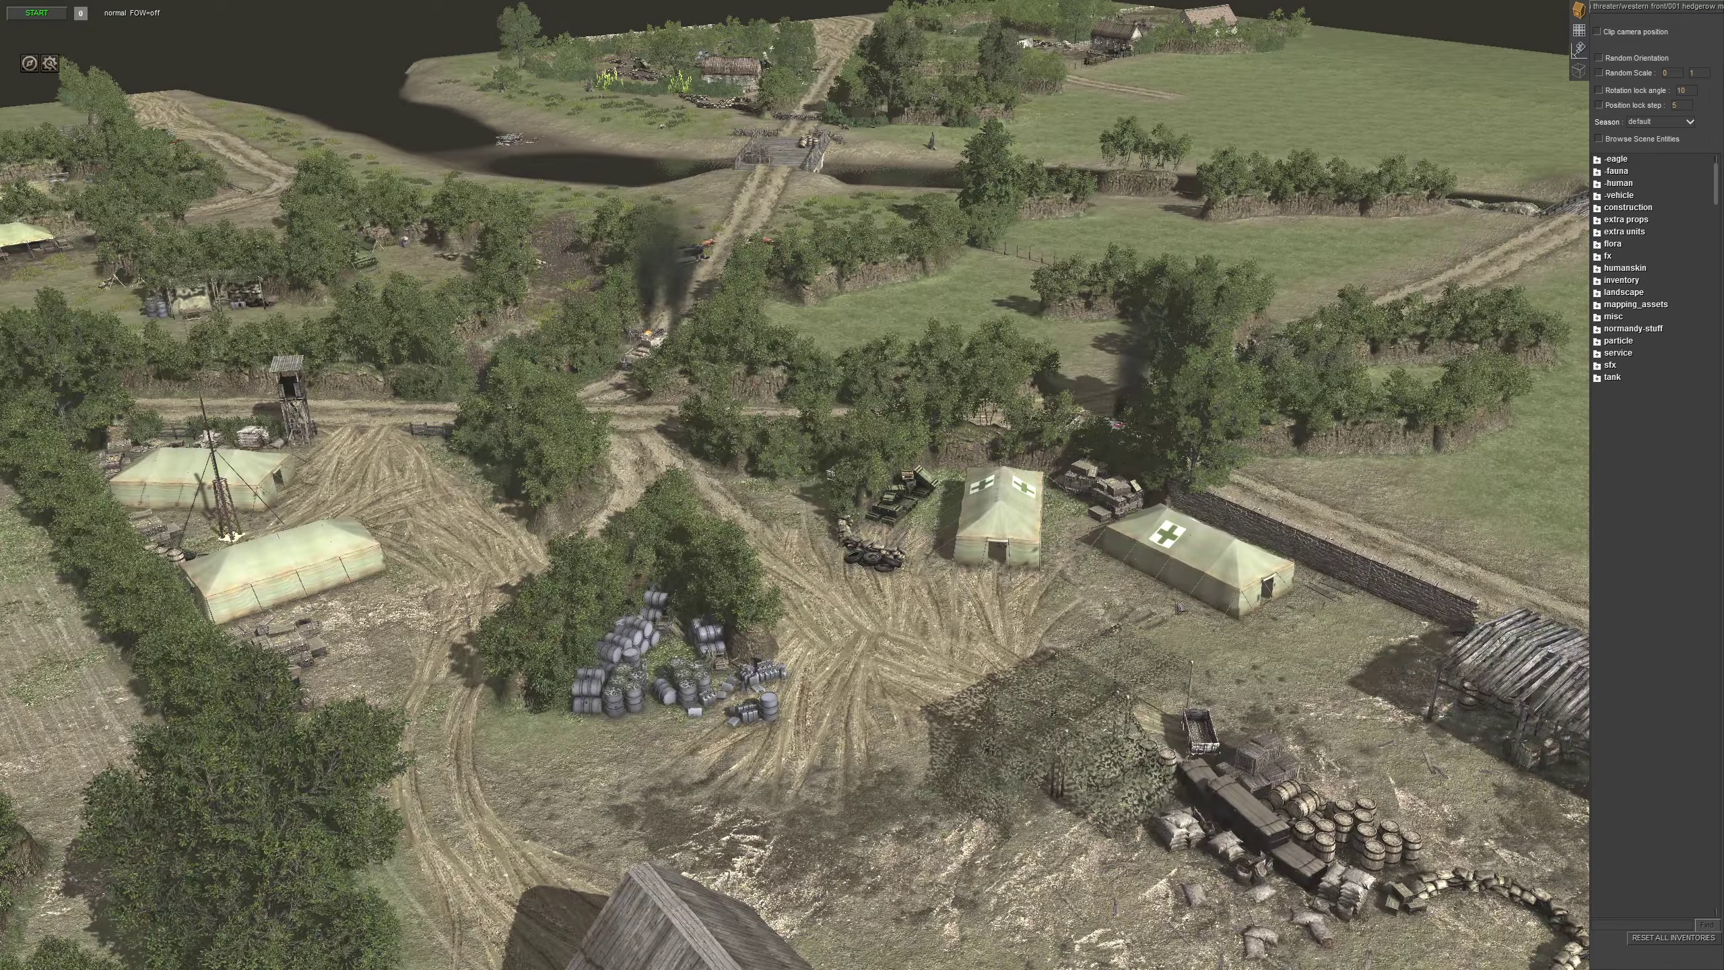
pyautogui.moveTo(1255, 604); pyautogui.dragTo(1094, 600, button='middle')
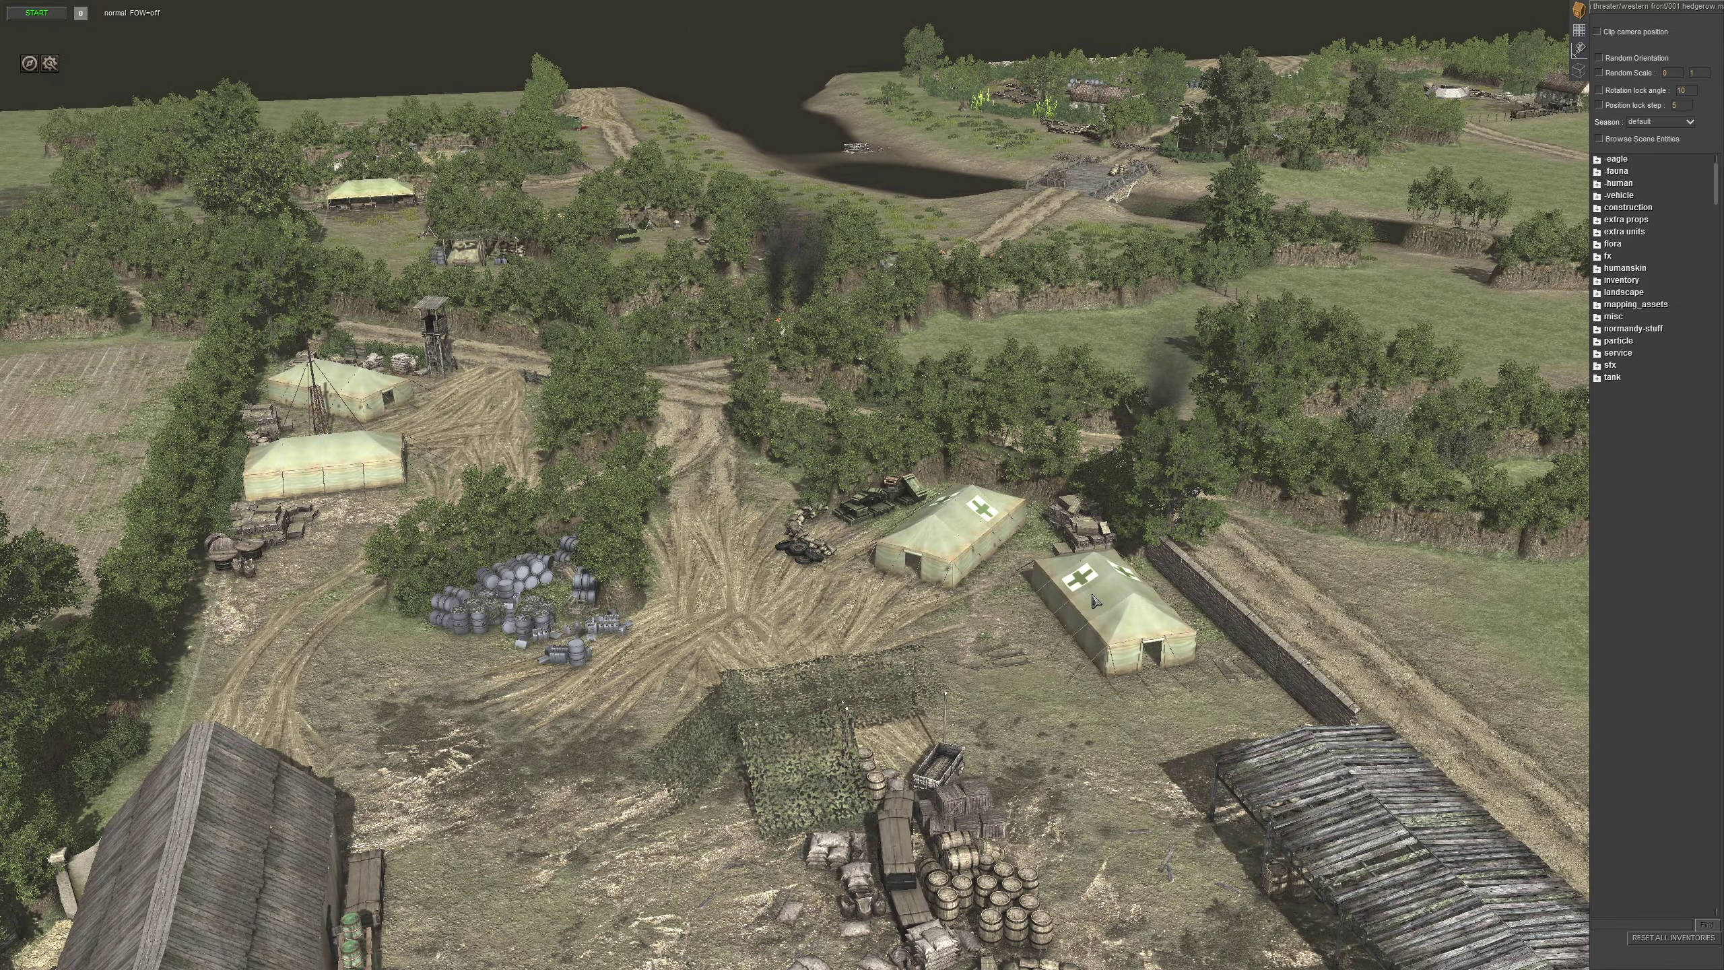
pyautogui.press('Down')
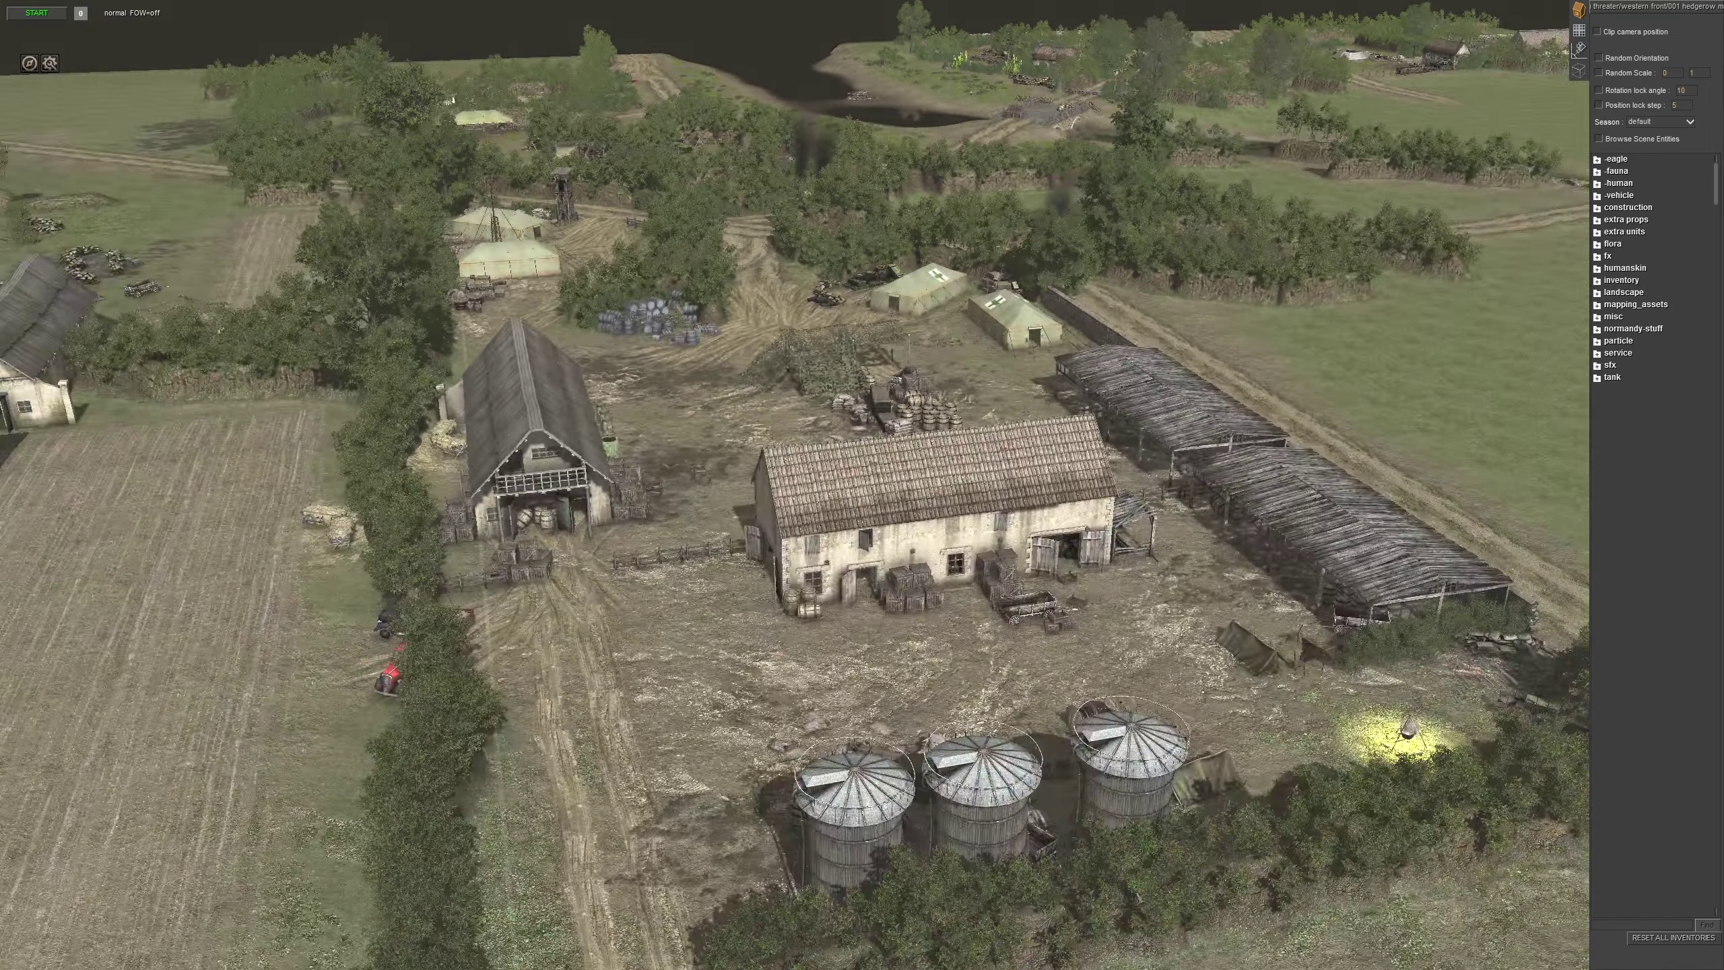
pyautogui.moveTo(884, 578); pyautogui.dragTo(805, 455, button='middle')
pyautogui.scroll(3, 904, 445)
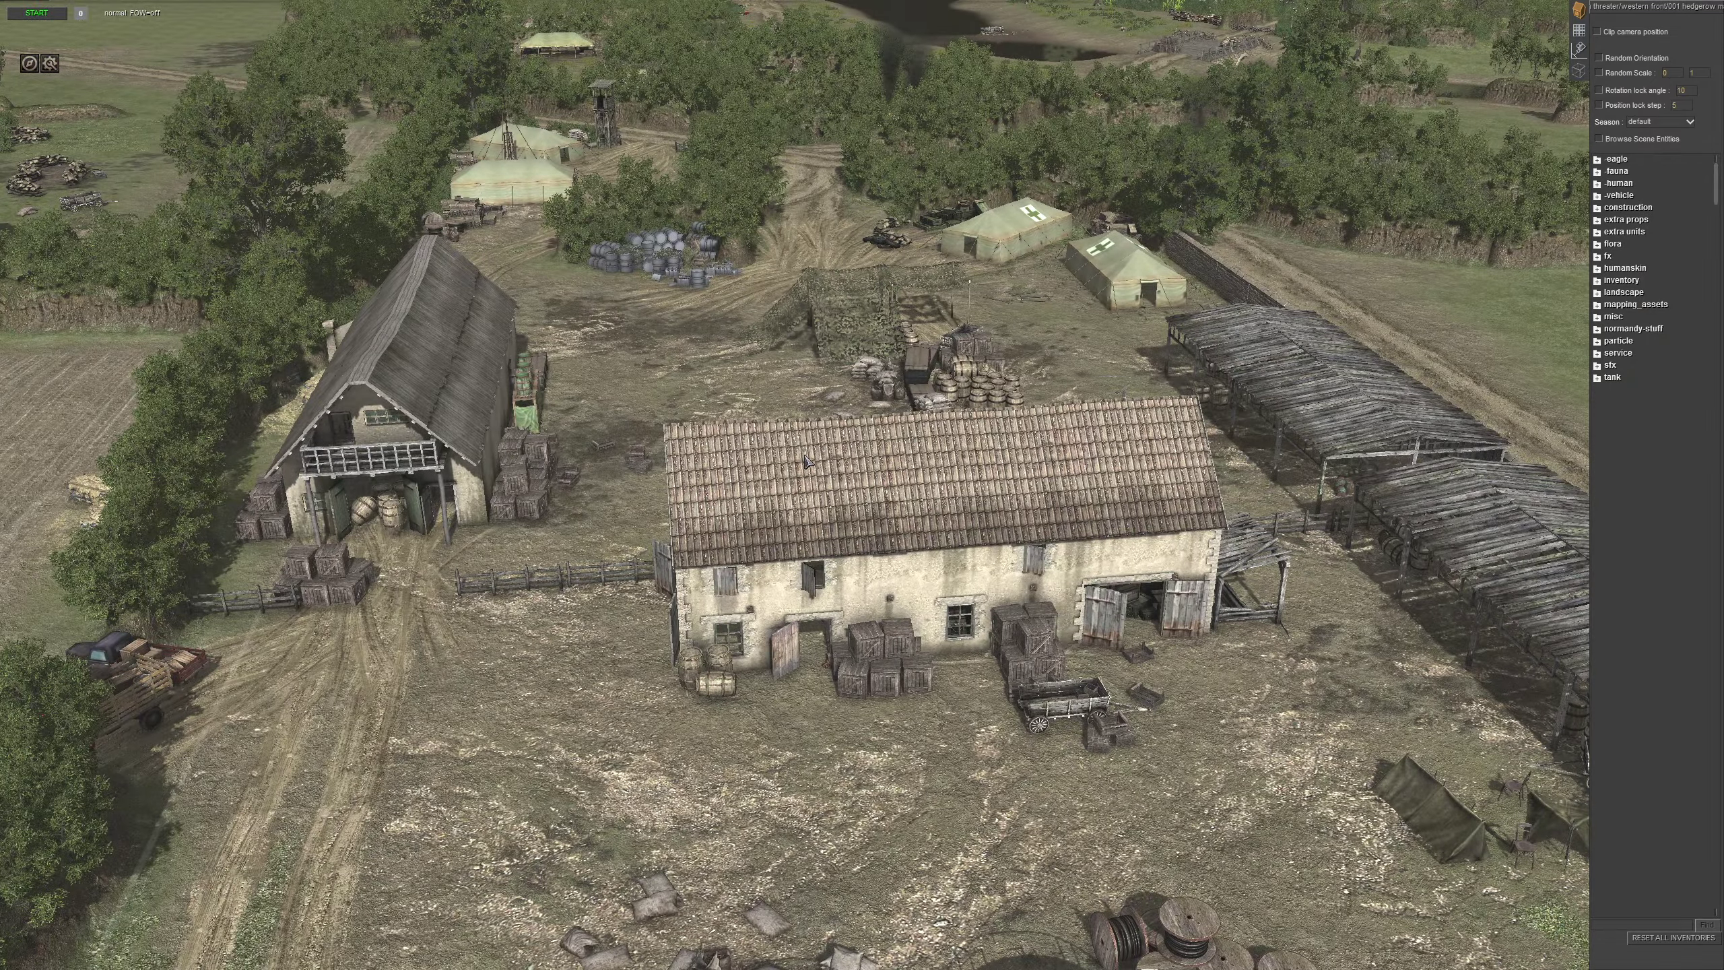
pyautogui.press('Up')
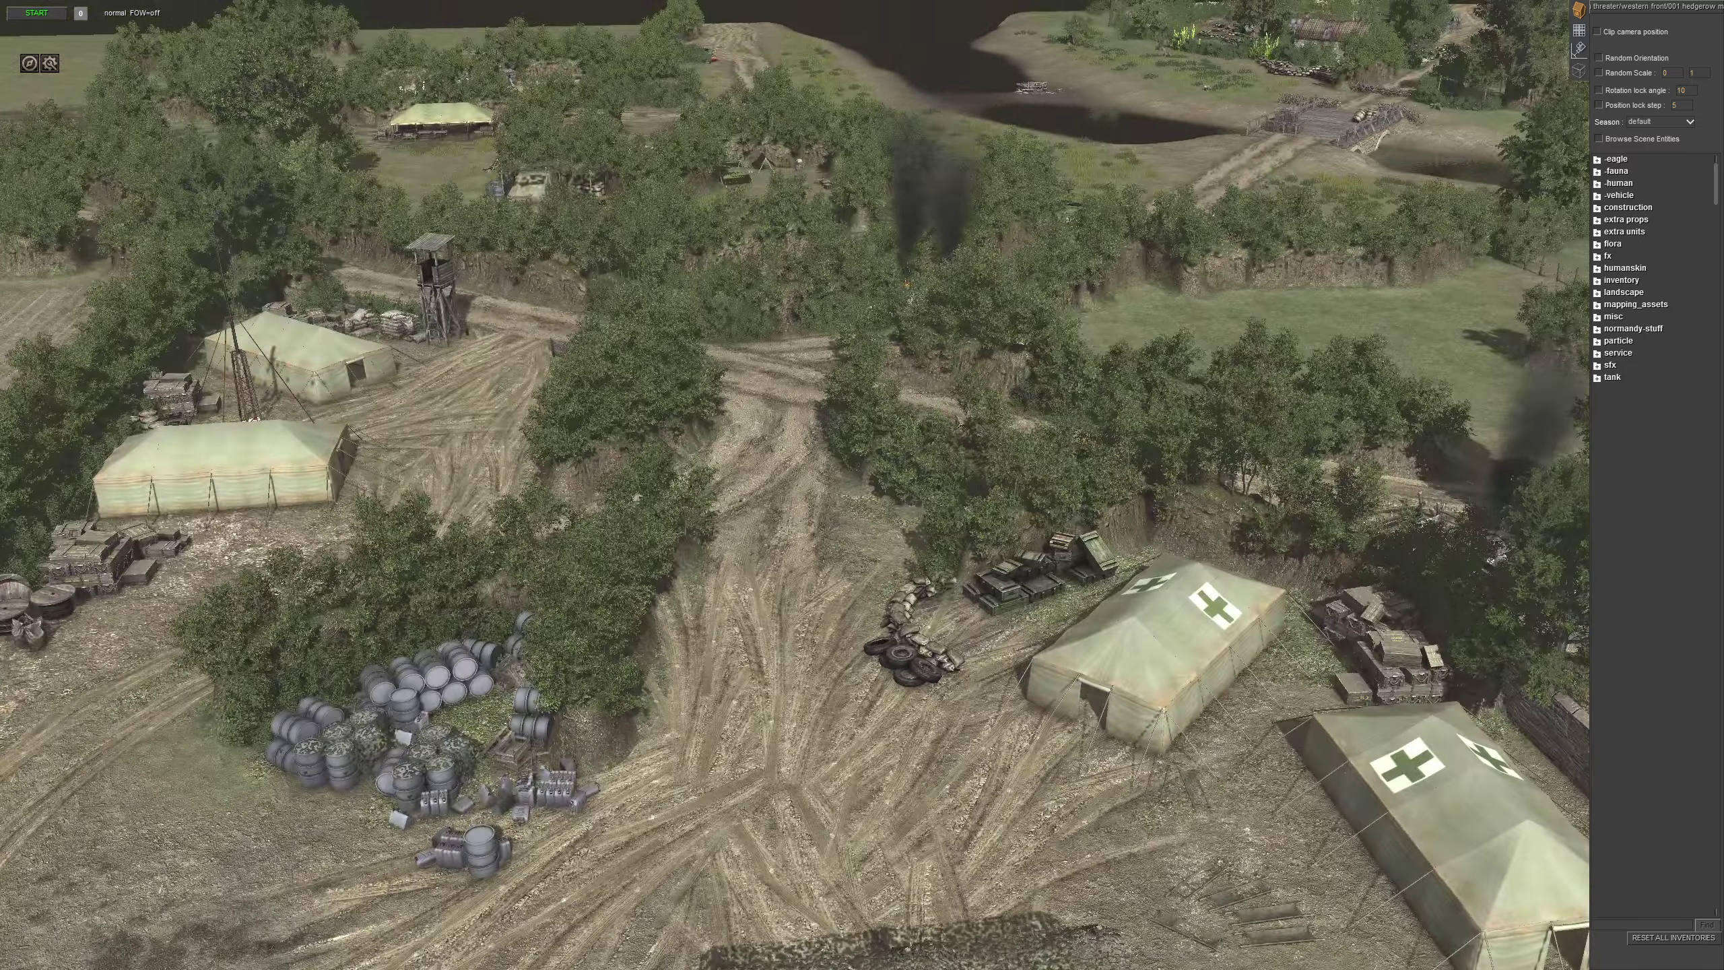
pyautogui.moveTo(644, 452); pyautogui.dragTo(757, 433, button='middle')
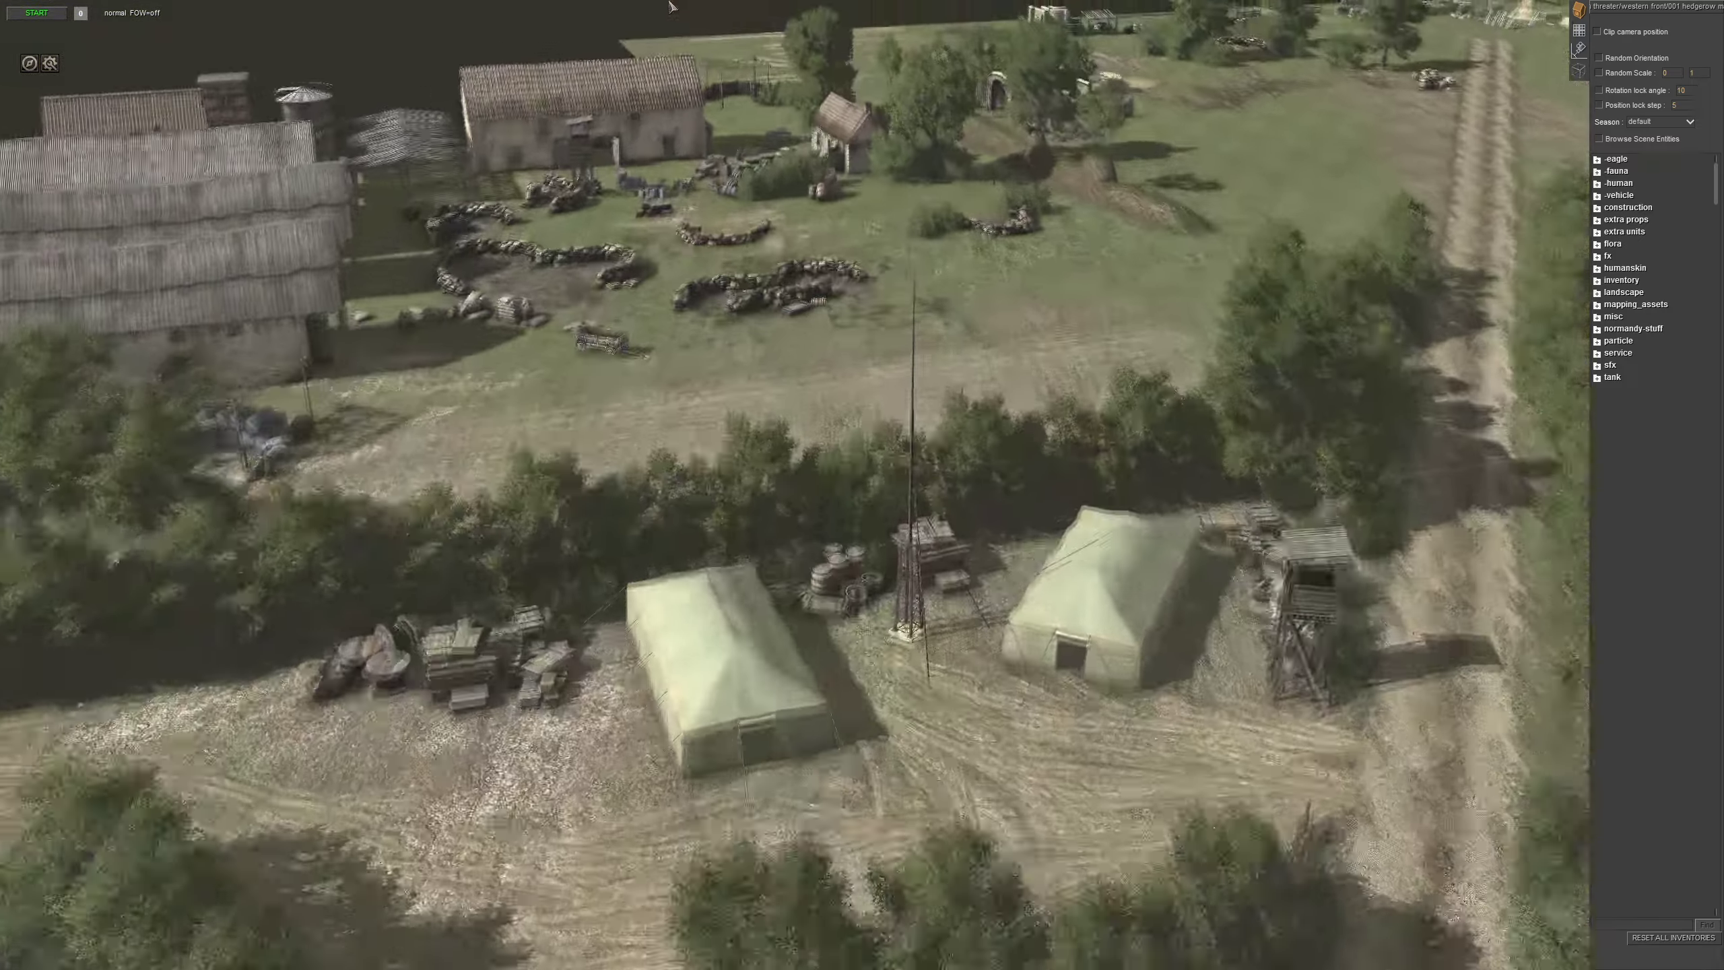
pyautogui.moveTo(675, 327); pyautogui.dragTo(875, 319, button='middle')
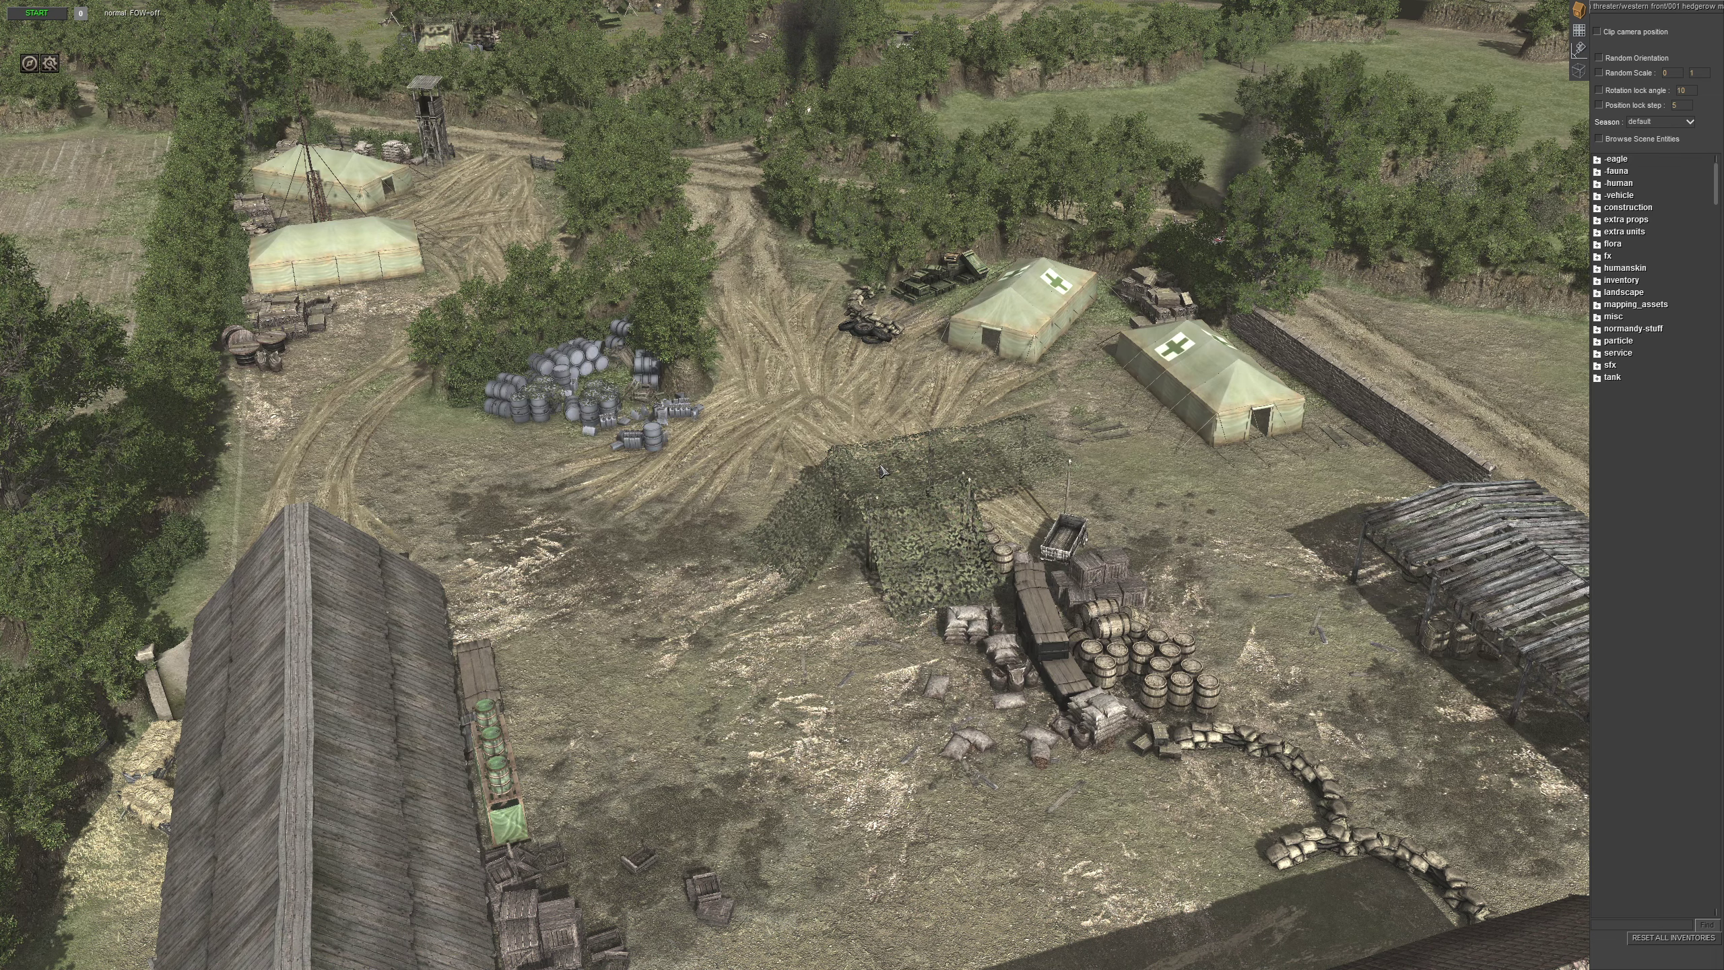
pyautogui.moveTo(874, 460); pyautogui.dragTo(1101, 373, button='middle')
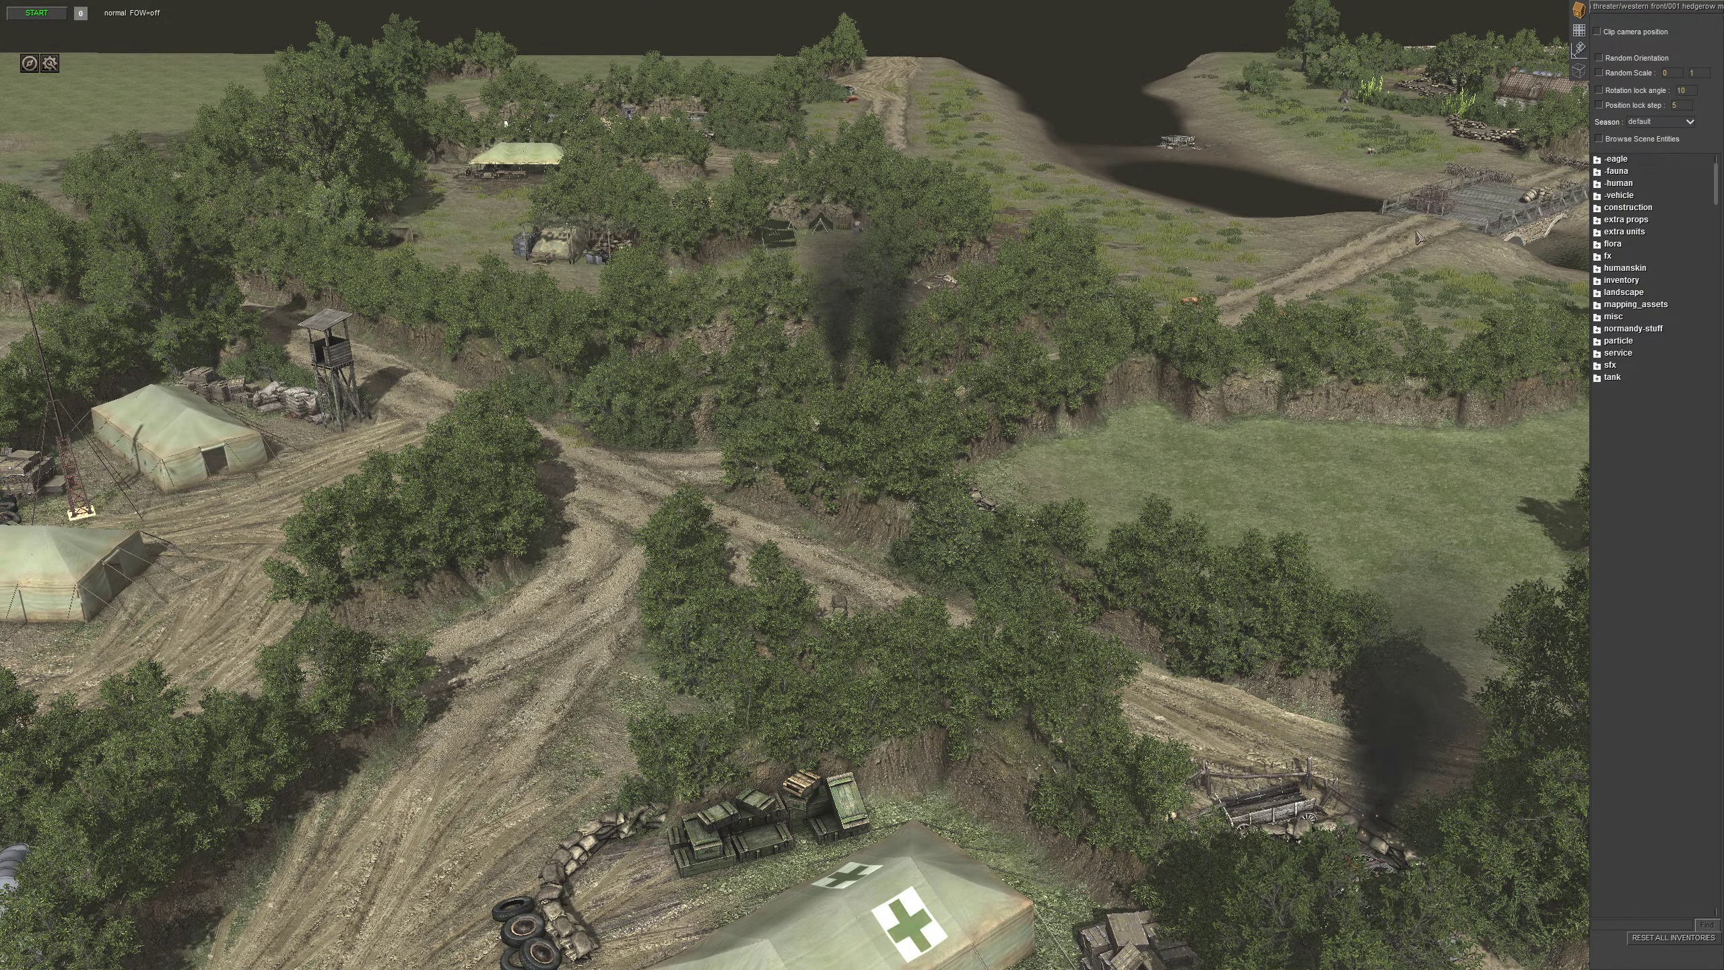
# Show the map borders and examine where they run along the ploughed field beside the barns
pyautogui.click(1579, 49)
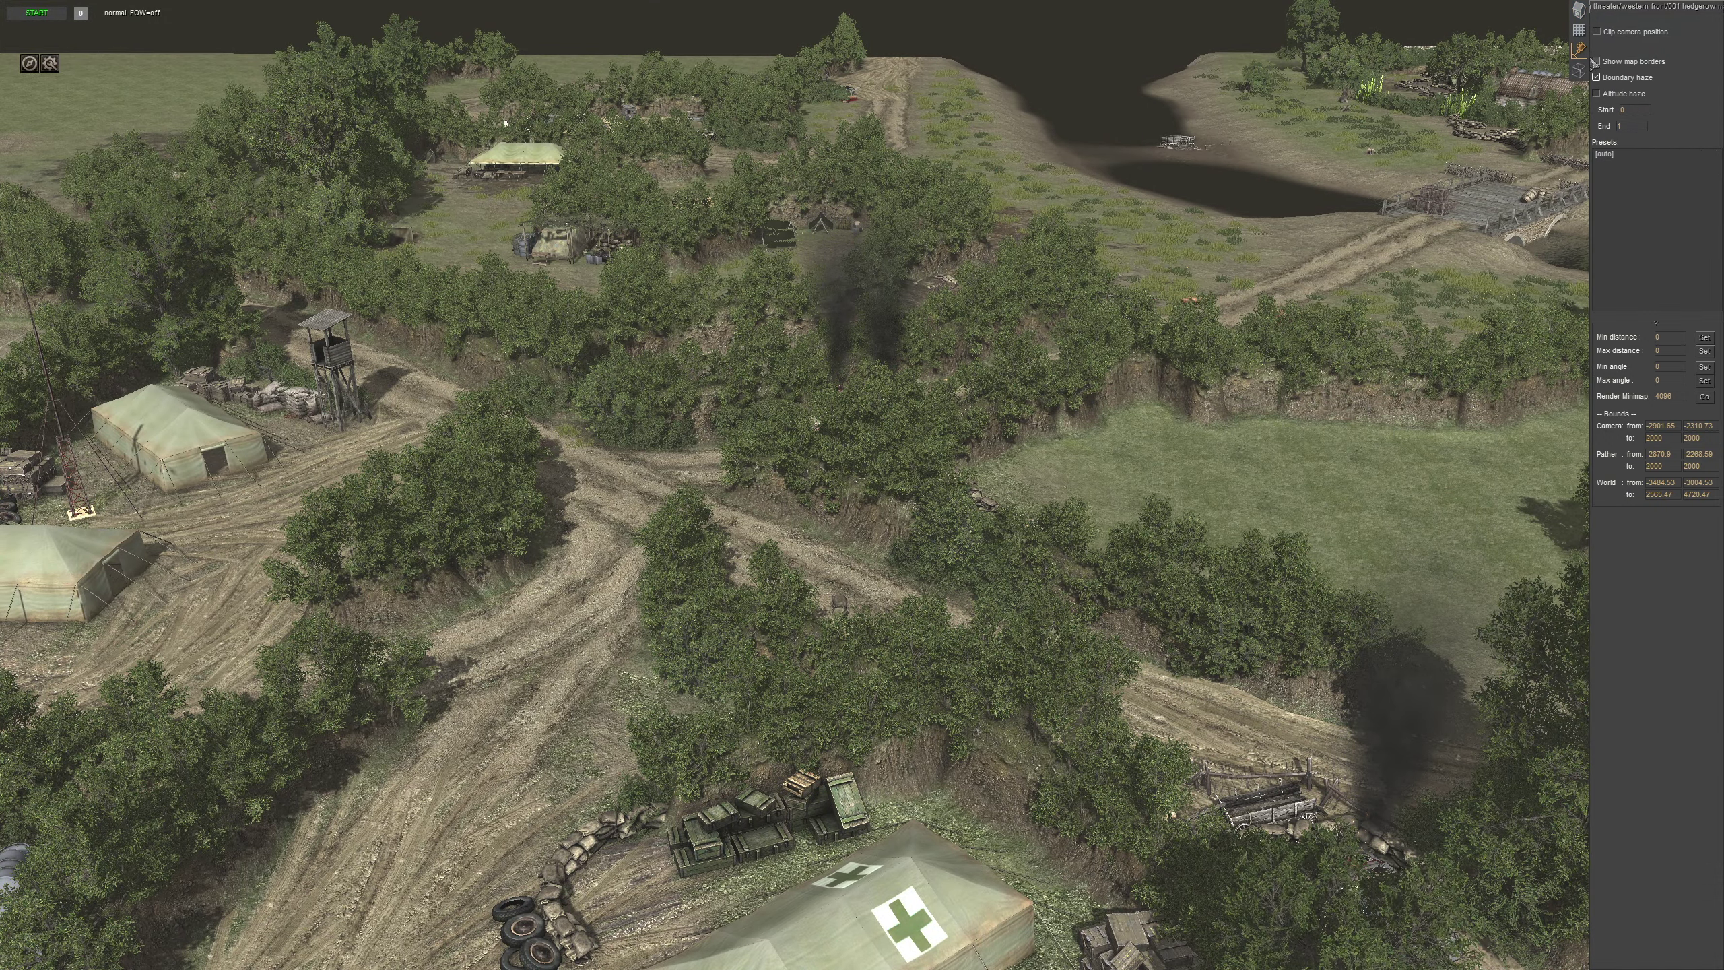
pyautogui.click(1597, 62)
pyautogui.moveTo(1120, 408); pyautogui.dragTo(767, 407, button='middle')
pyautogui.moveTo(366, 339); pyautogui.dragTo(719, 584, button='middle')
pyautogui.moveTo(766, 849); pyautogui.dragTo(772, 575, button='middle')
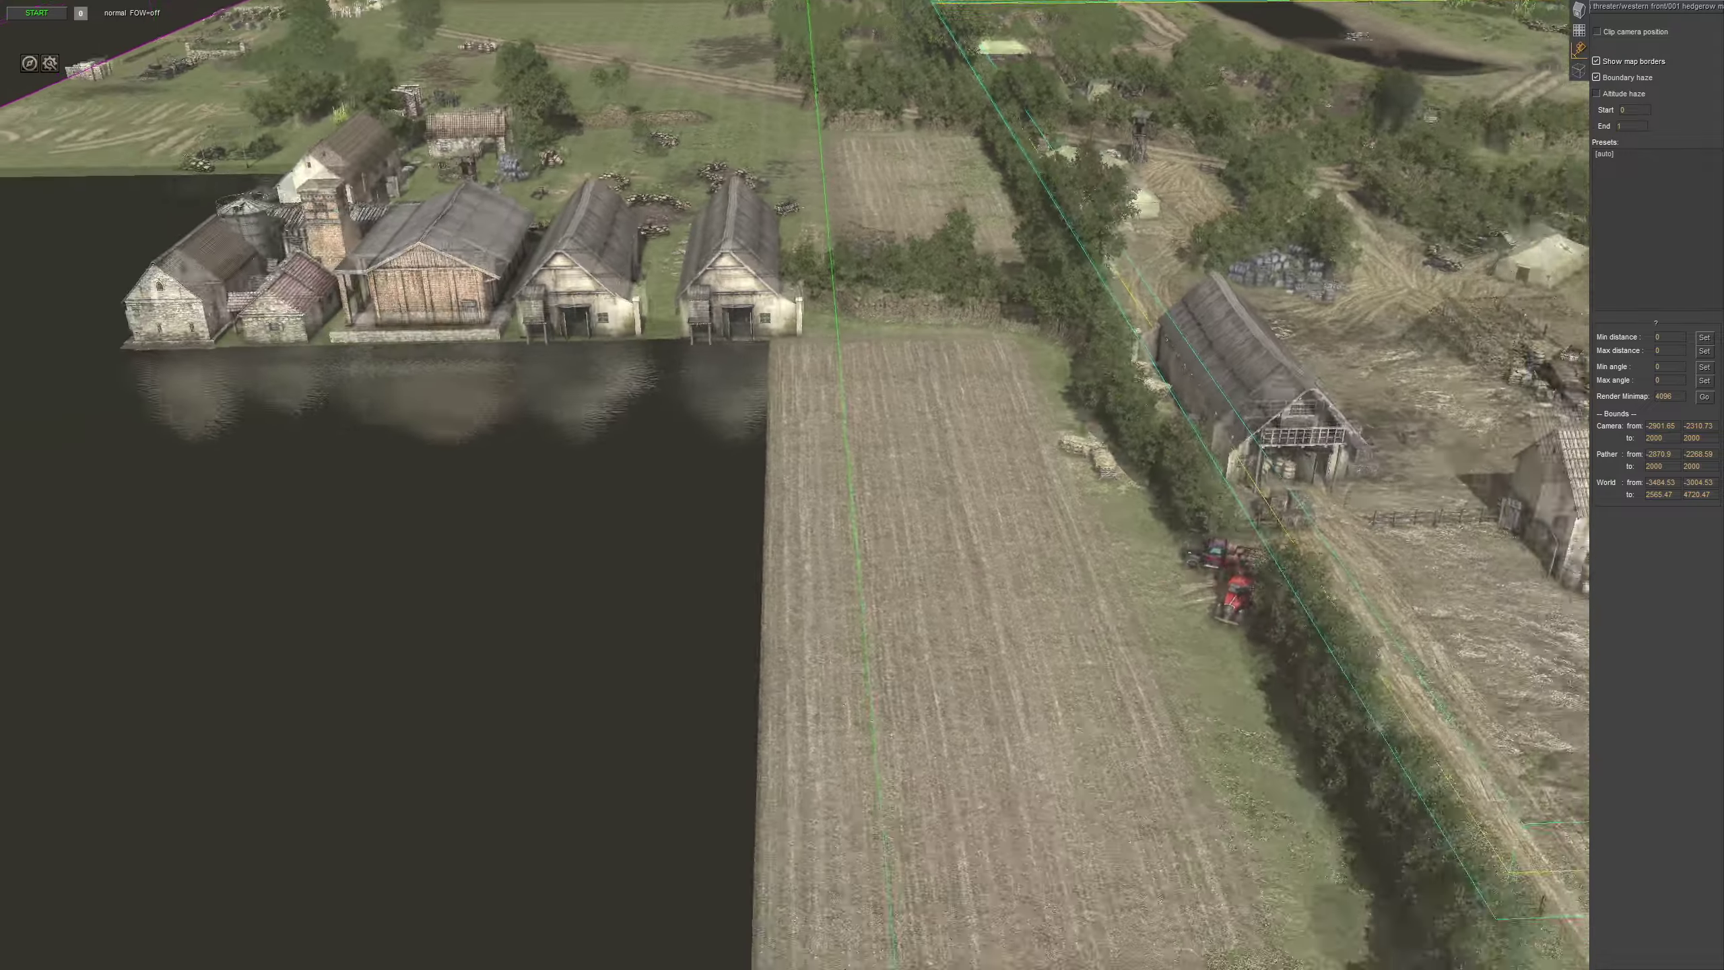
pyautogui.moveTo(841, 380); pyautogui.dragTo(853, 524, button='middle')
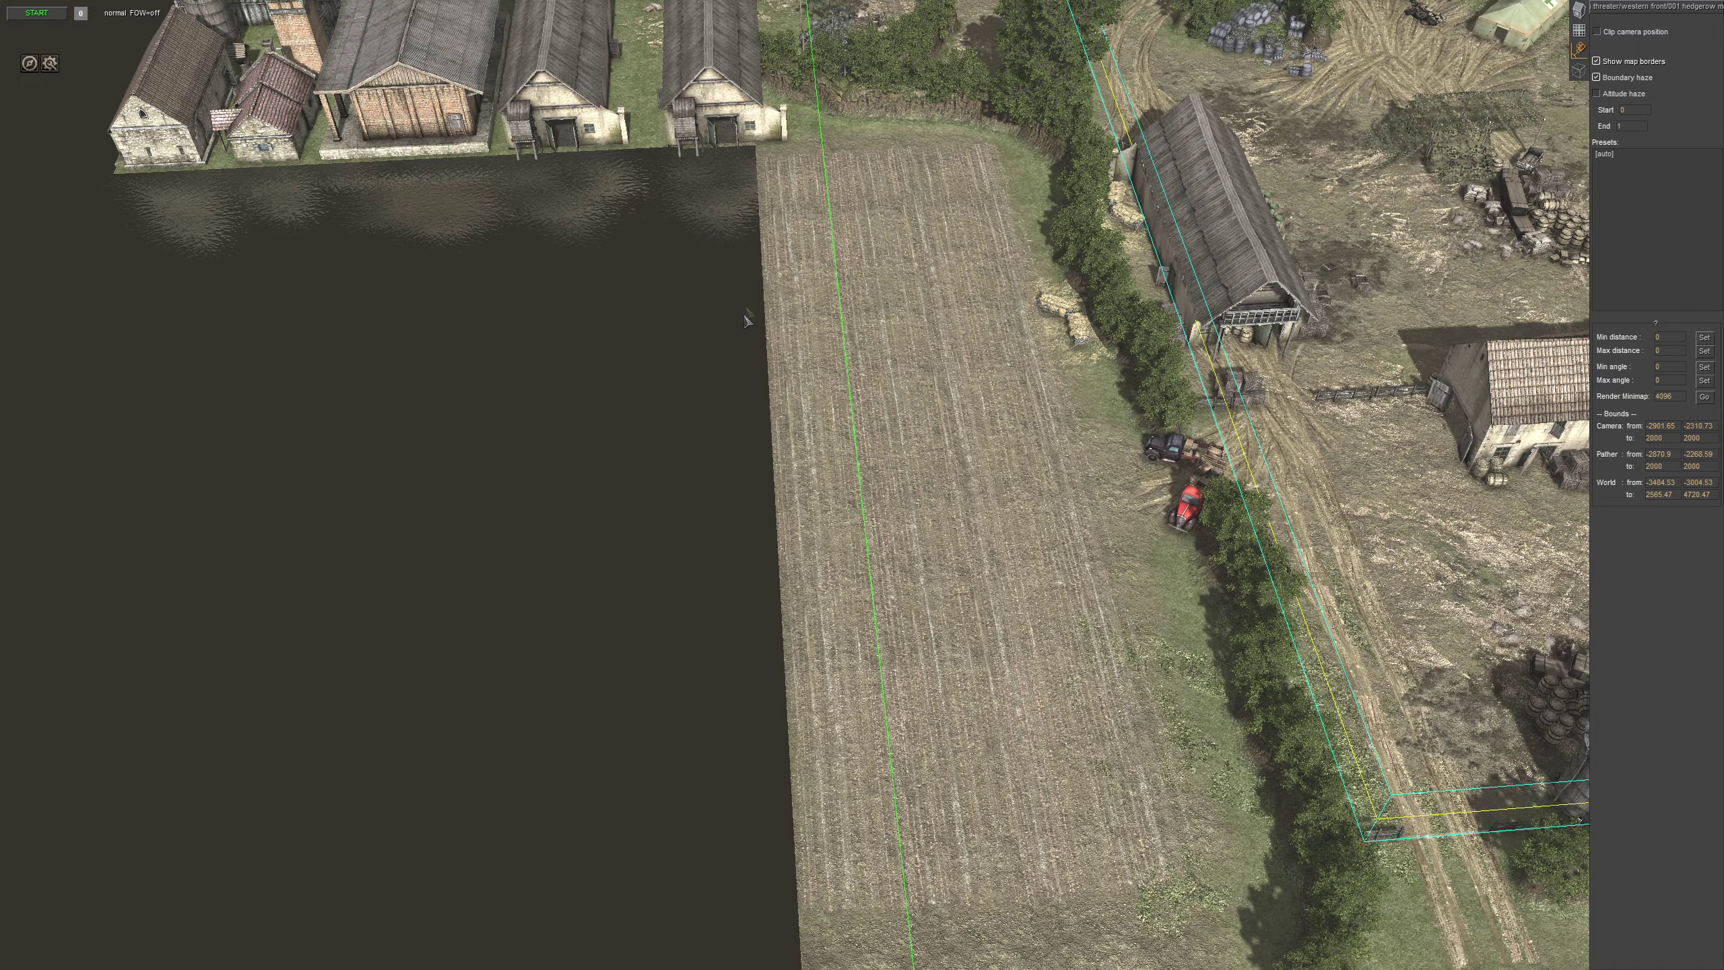
# Examine the camera, pather and world border lines around the map's corners, river, bridges, farm buildings and outer fields
pyautogui.moveTo(705, 597); pyautogui.dragTo(993, 527, button='middle')
pyautogui.scroll(5, 1089, 267)
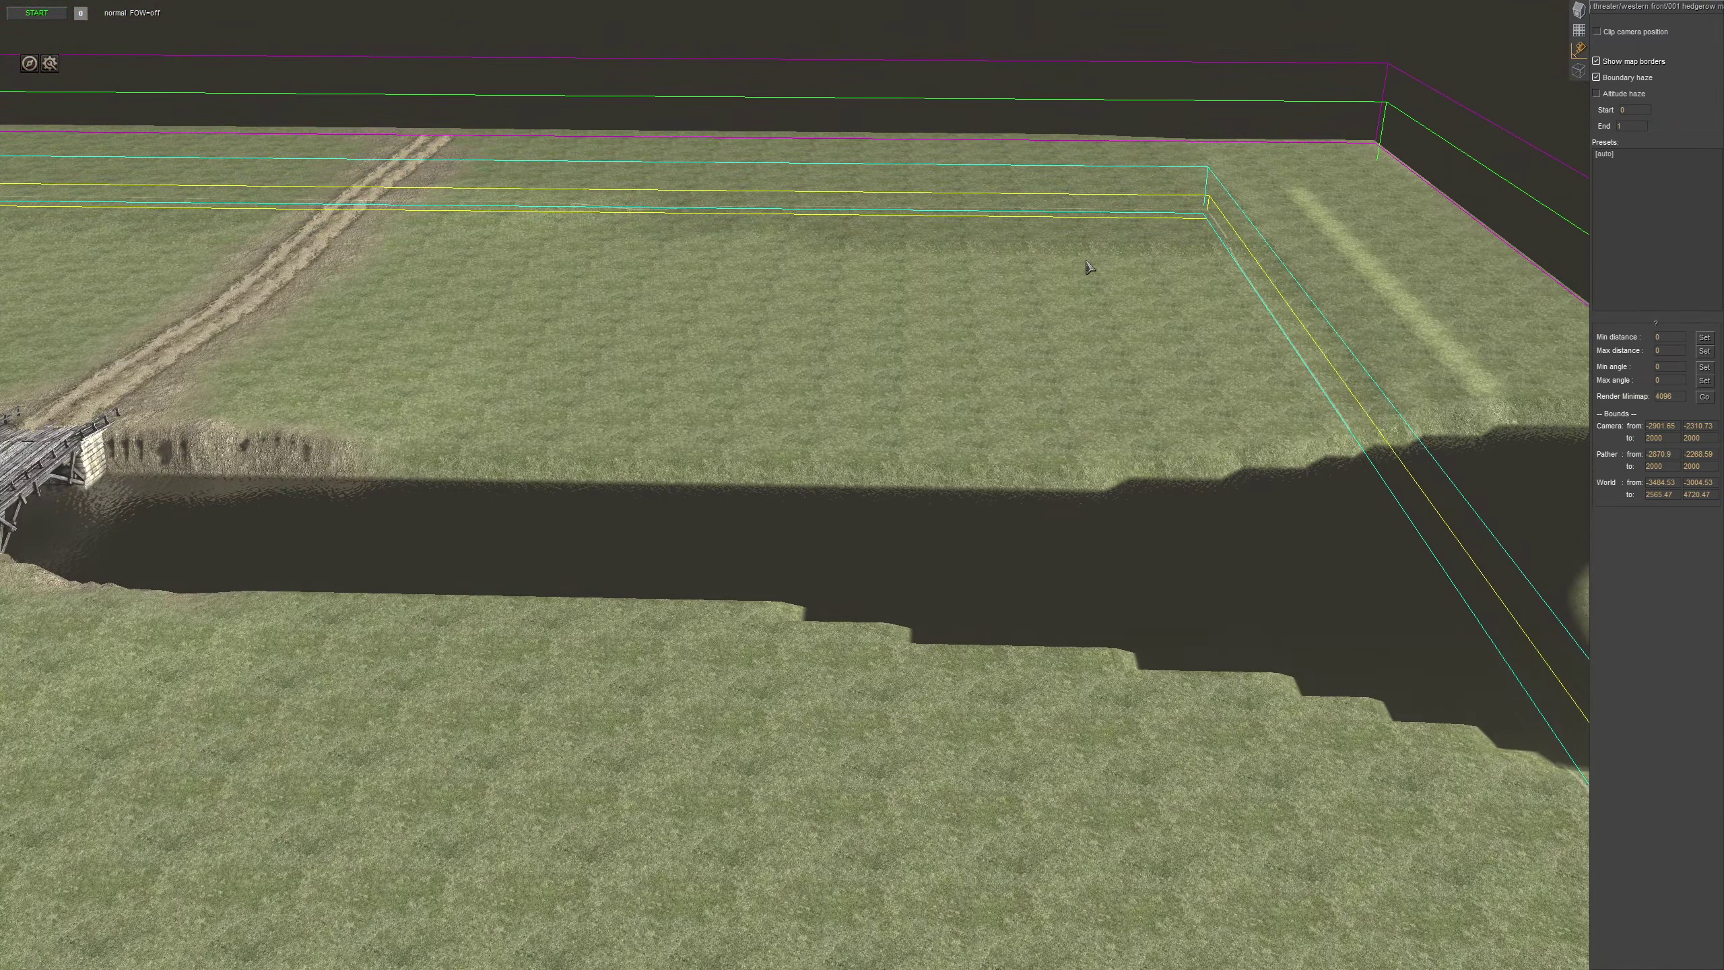
pyautogui.moveTo(1086, 261); pyautogui.dragTo(826, 244, button='middle')
pyautogui.moveTo(1211, 394); pyautogui.dragTo(1078, 419, button='middle')
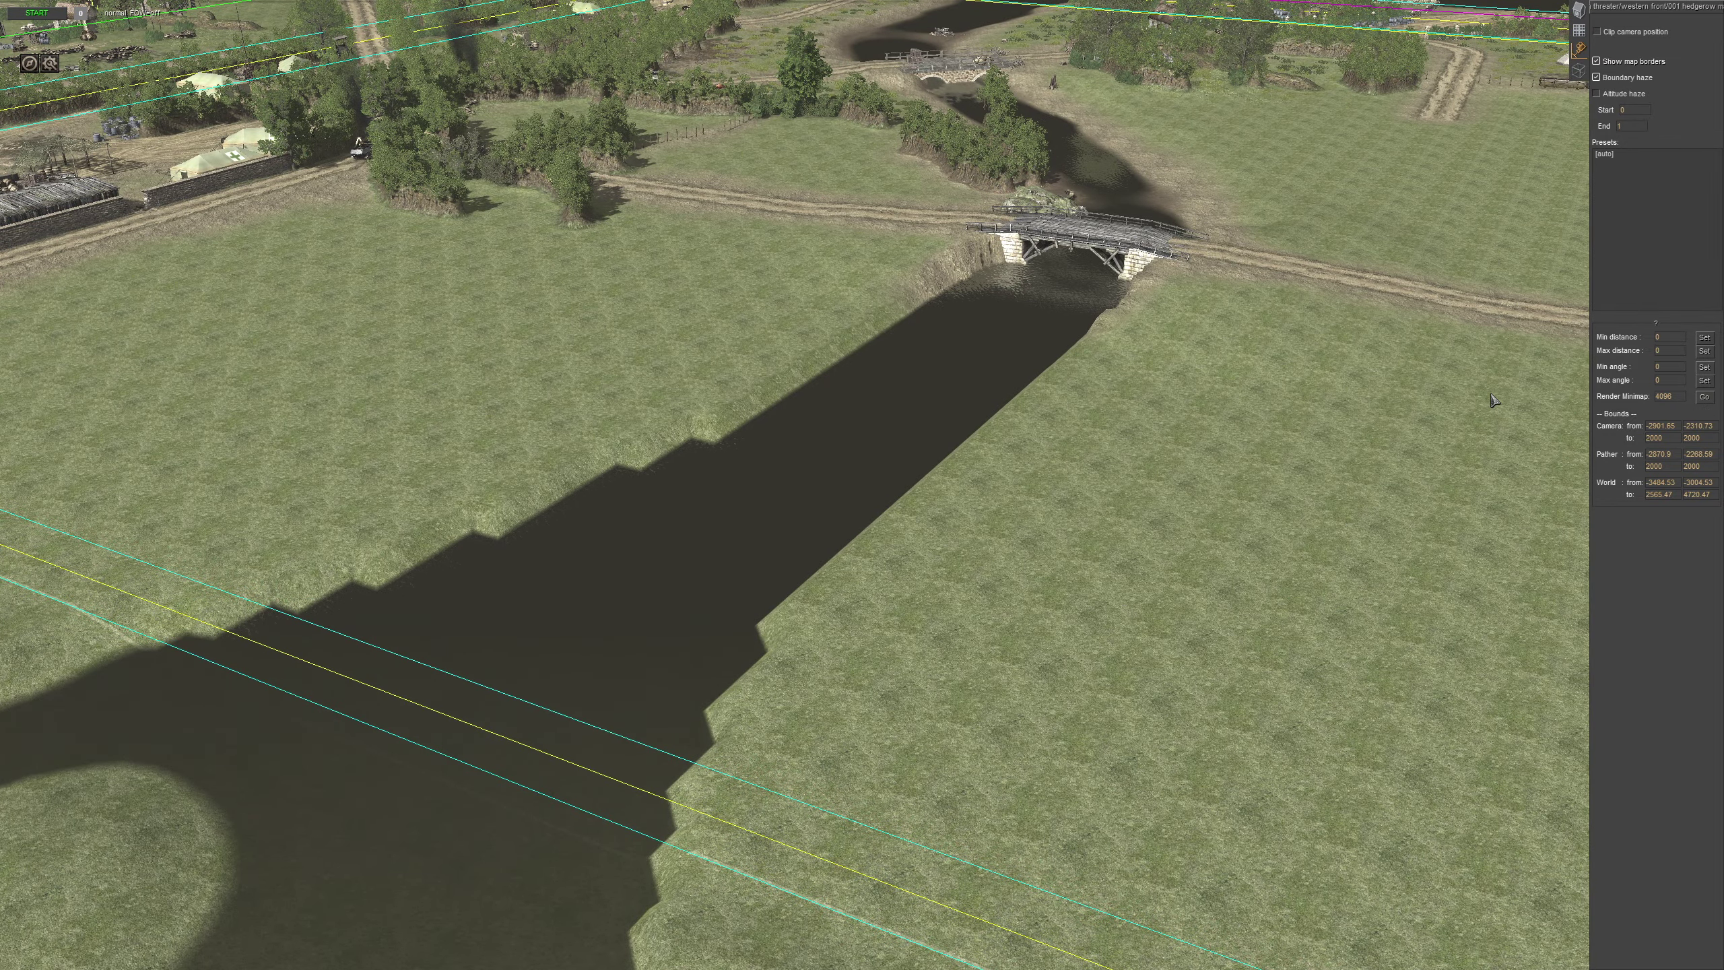
pyautogui.moveTo(772, 3)
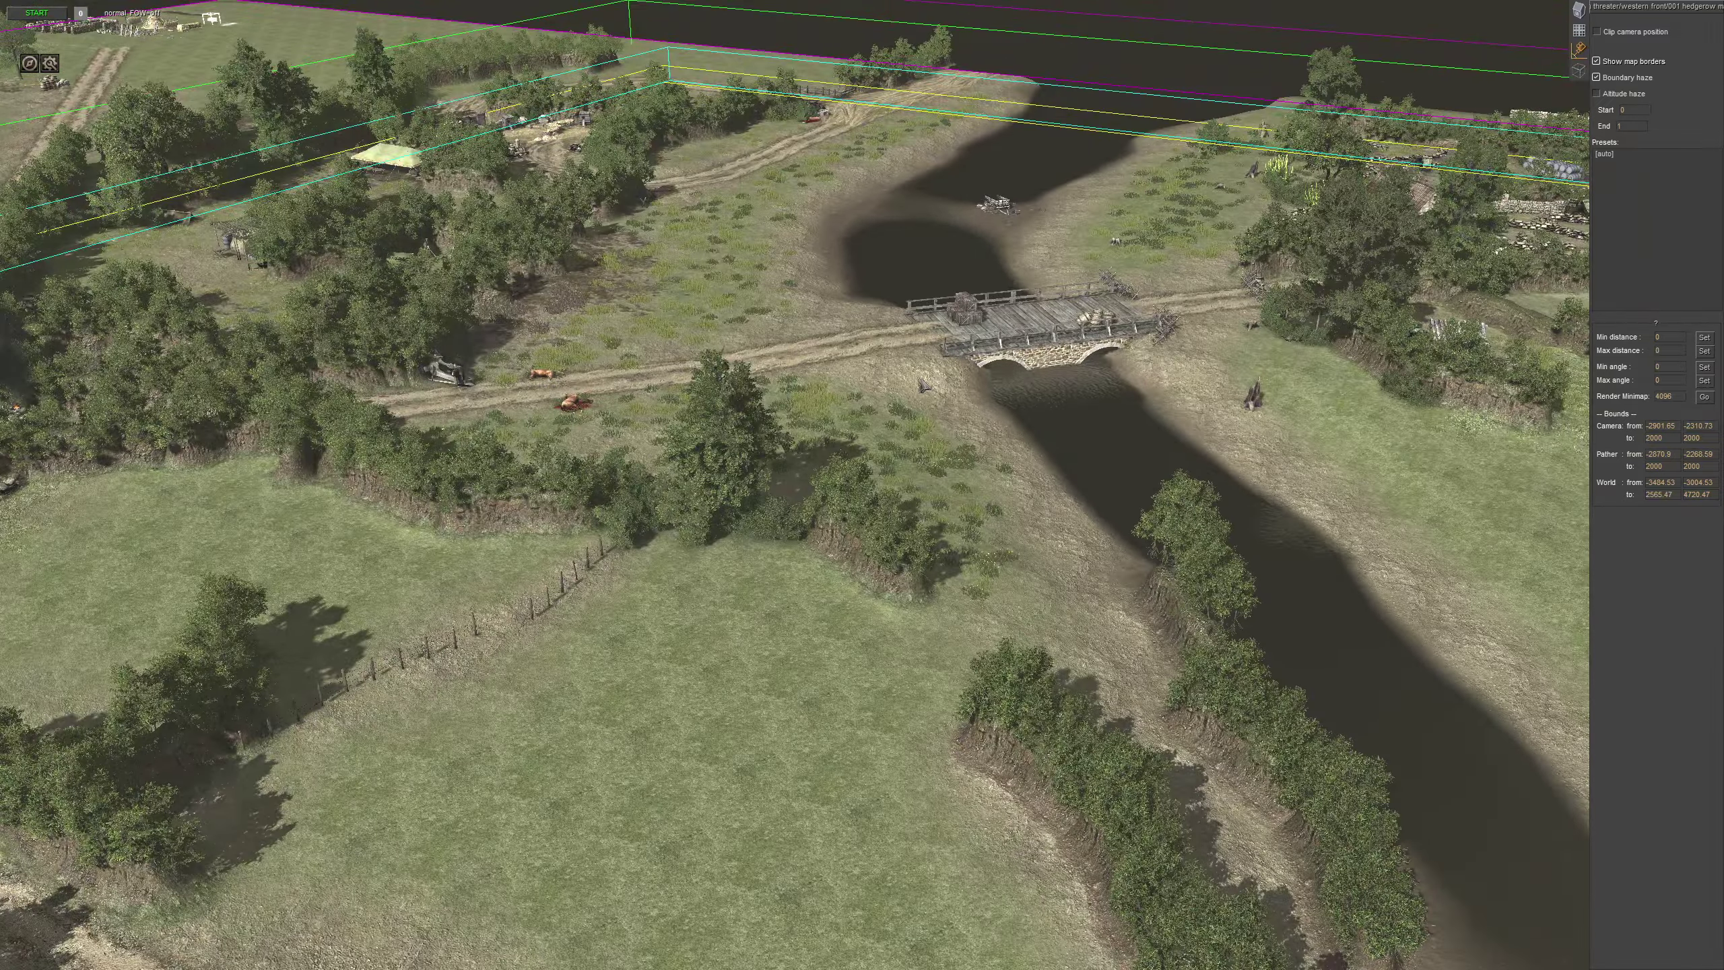
pyautogui.moveTo(924, 385); pyautogui.dragTo(856, 387, button='middle')
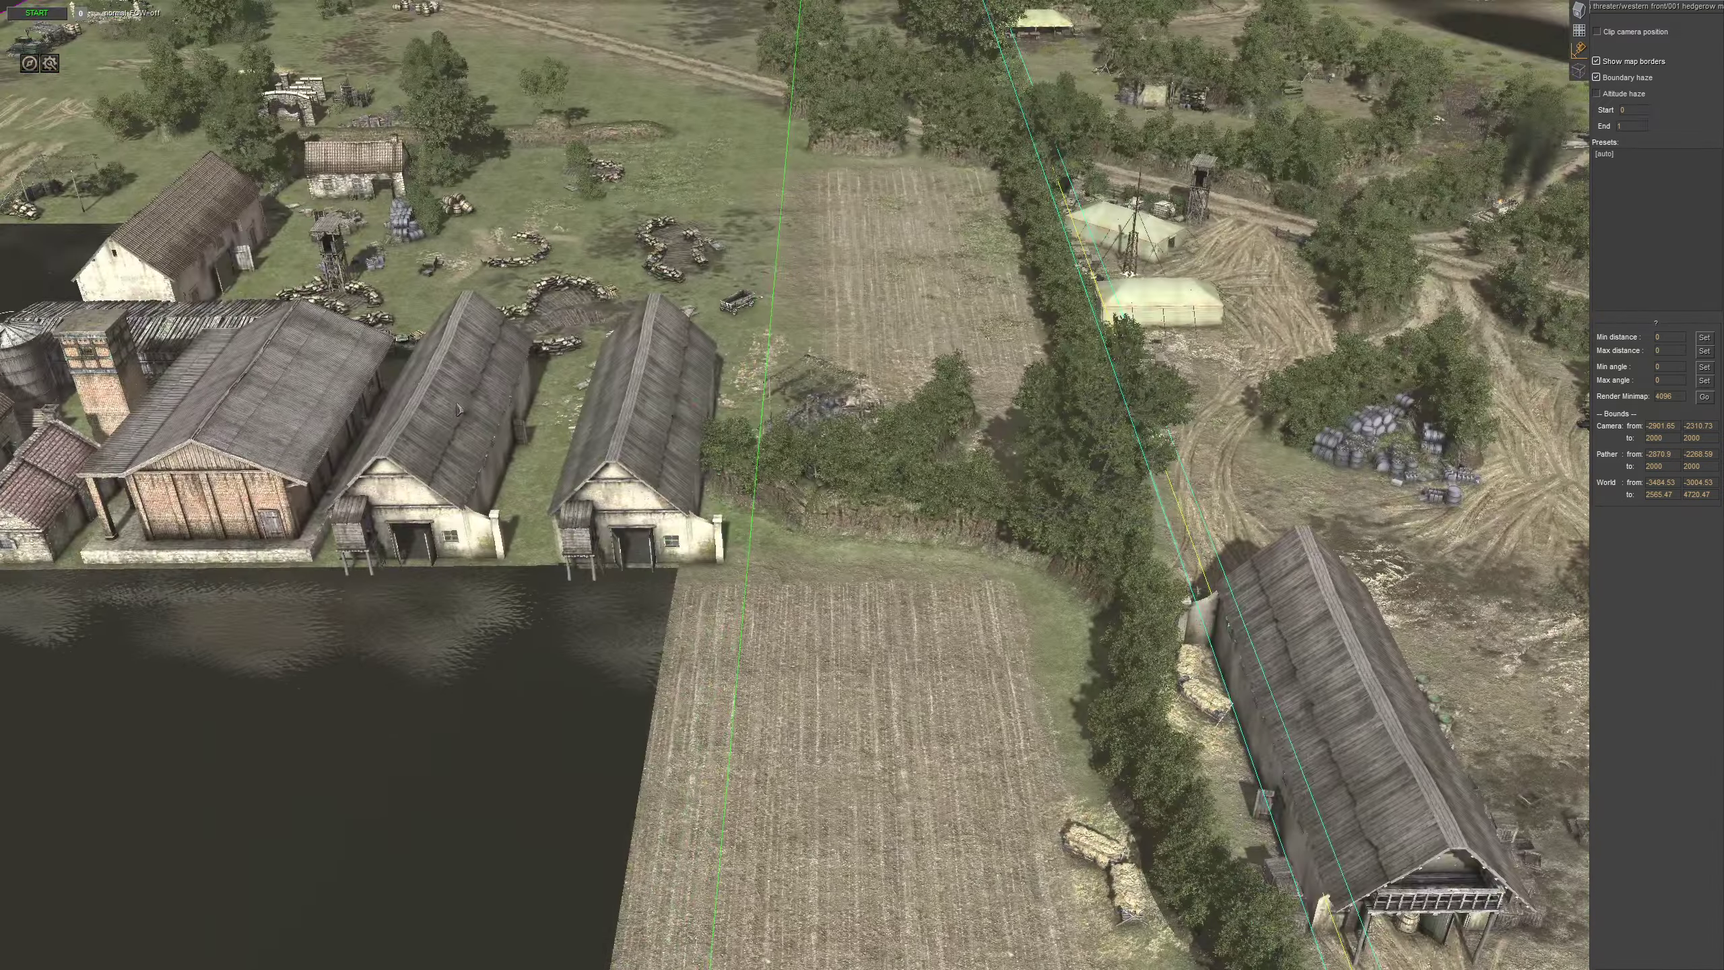
pyautogui.moveTo(516, 967)
pyautogui.moveTo(542, 612); pyautogui.dragTo(695, 274, button='middle')
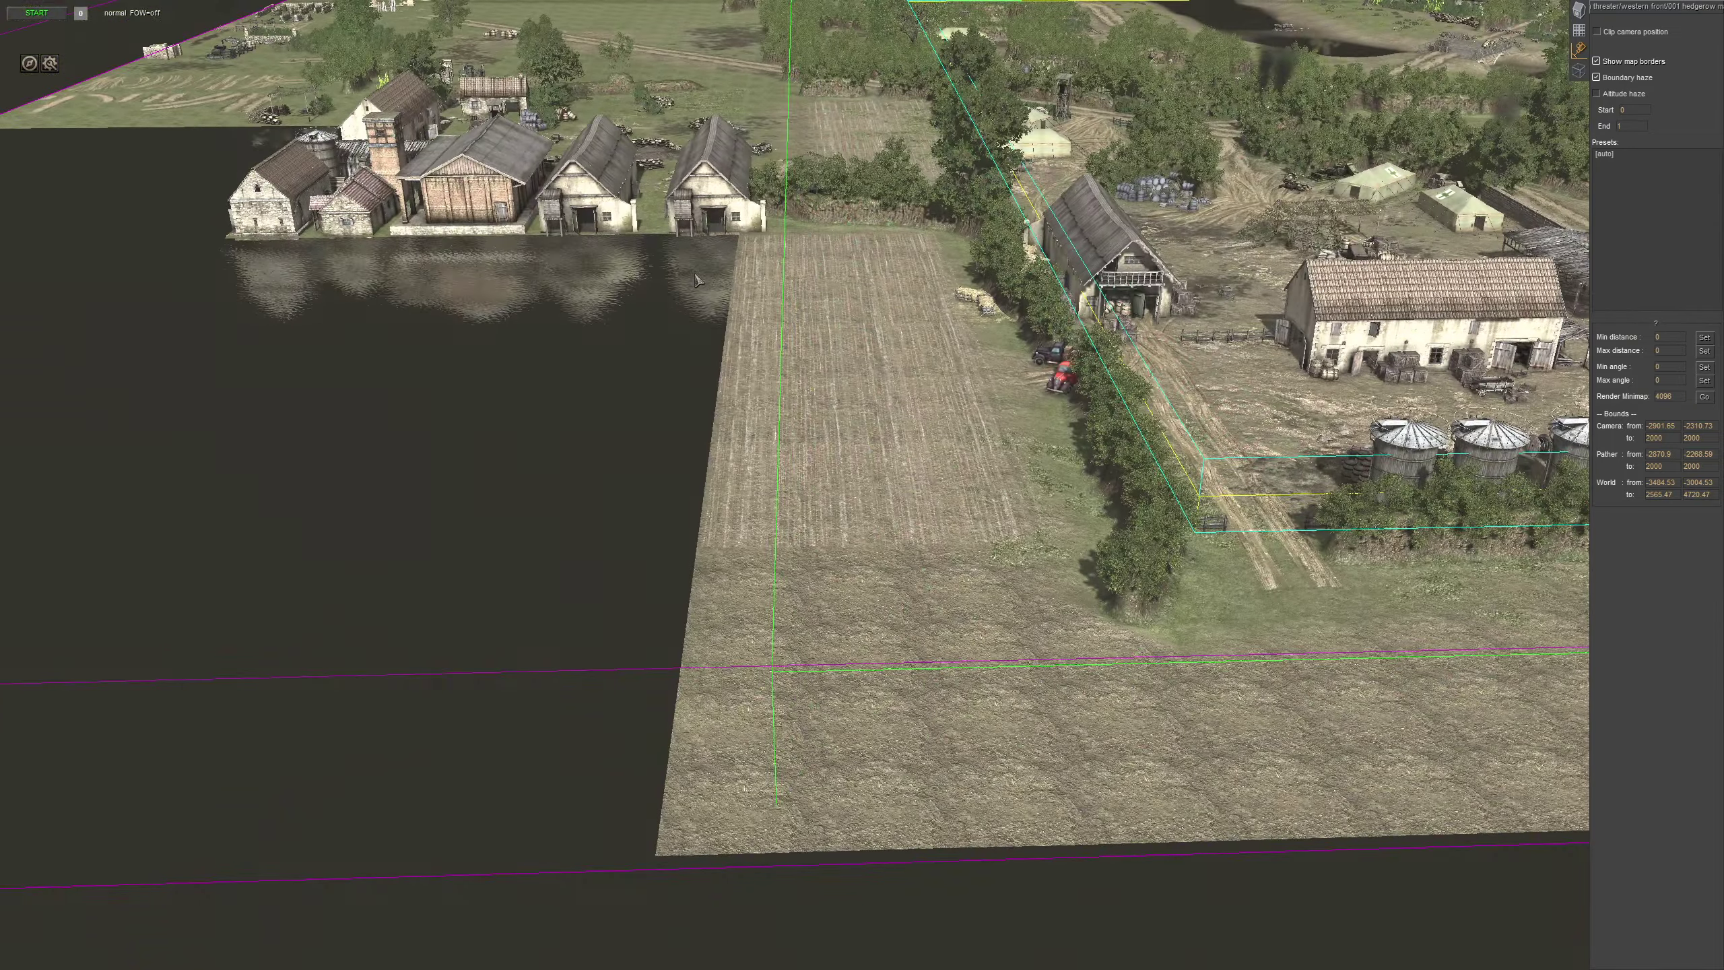
pyautogui.moveTo(692, 451); pyautogui.dragTo(886, 579, button='middle')
pyautogui.moveTo(977, 530); pyautogui.dragTo(907, 499, button='middle')
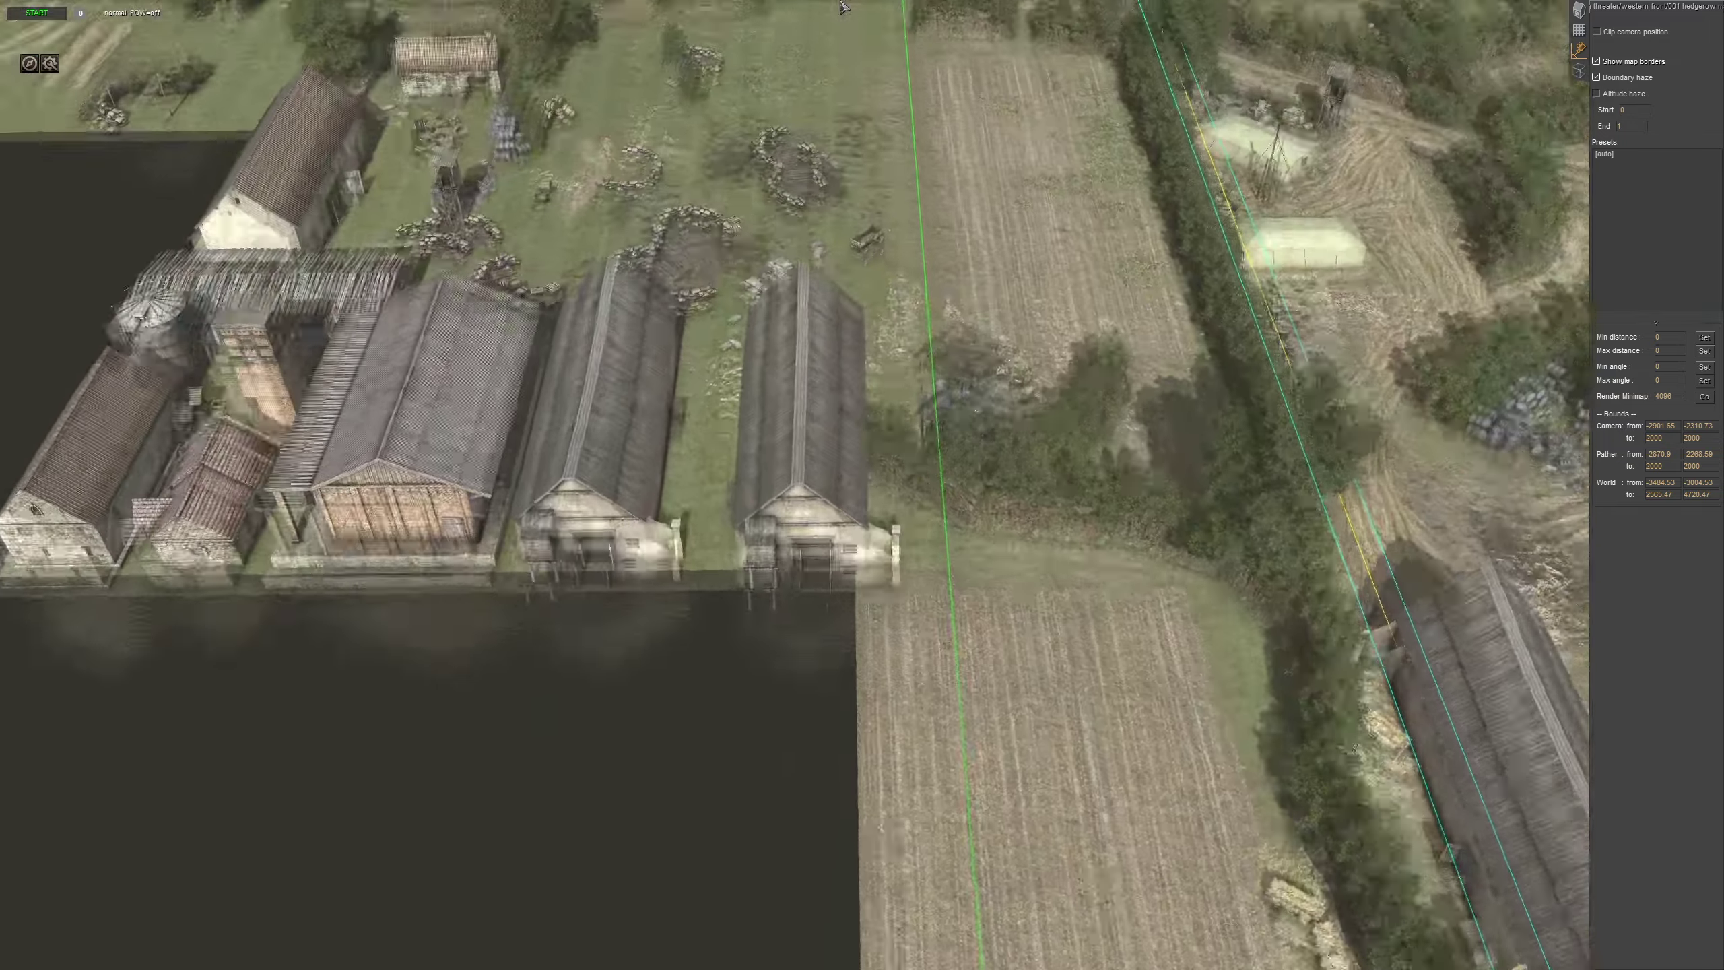
pyautogui.moveTo(844, 7); pyautogui.dragTo(1076, 7, button='middle')
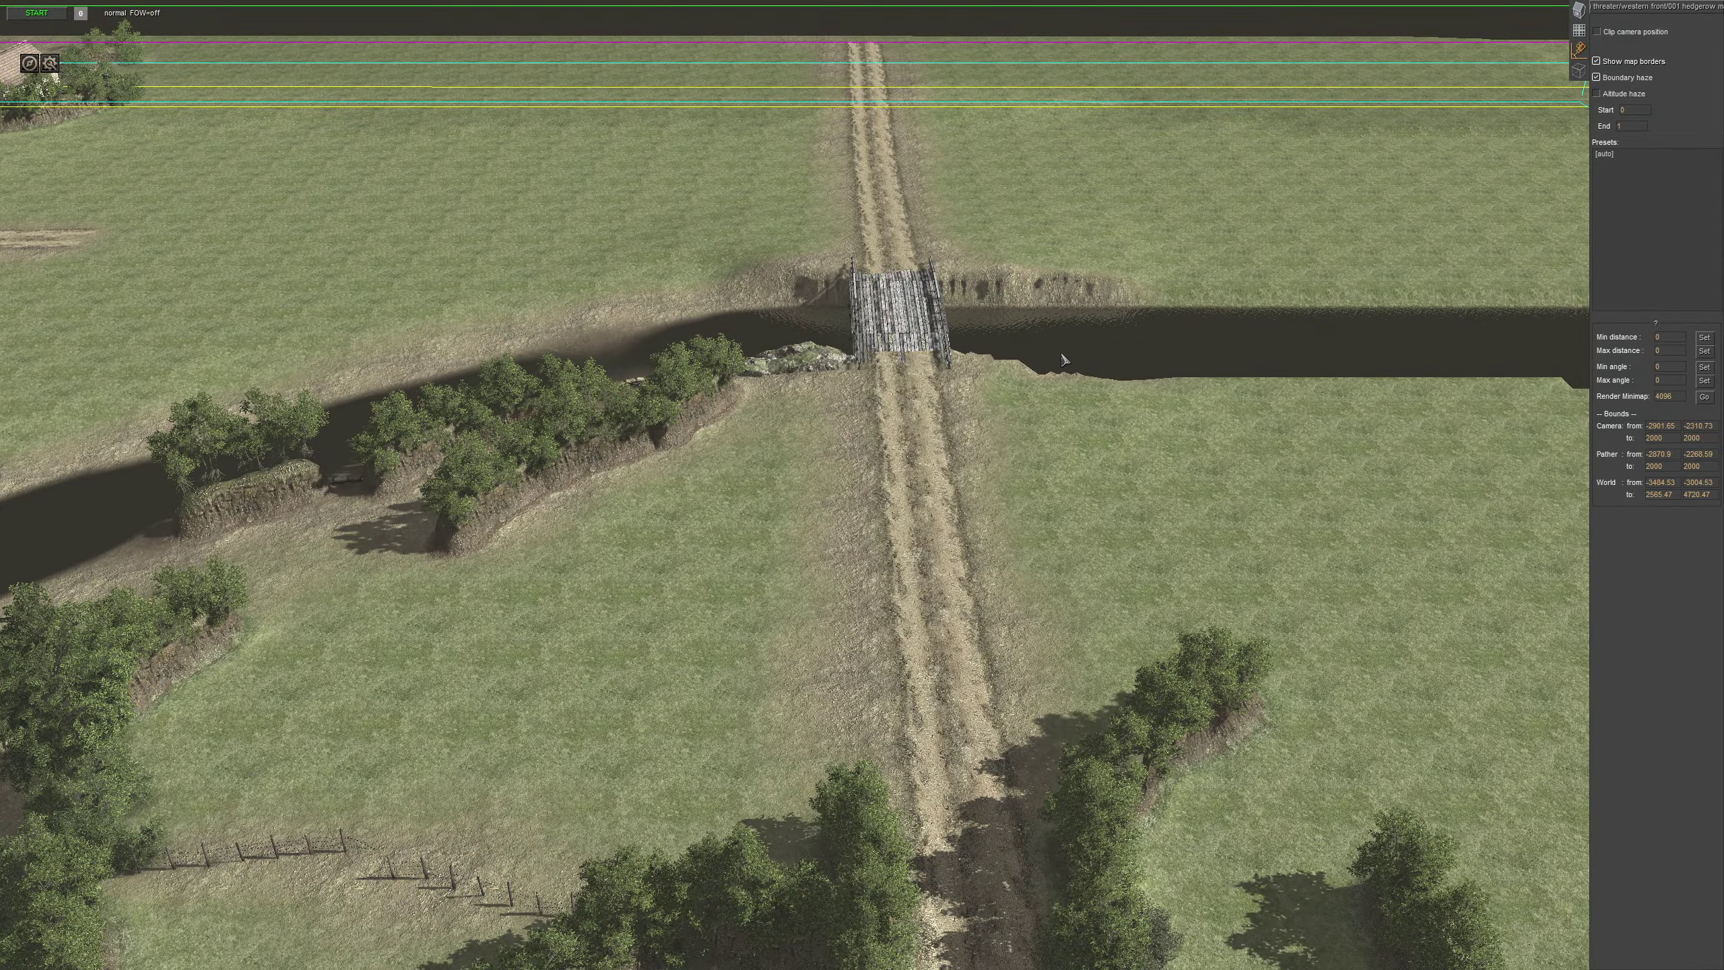
pyautogui.moveTo(1074, 398); pyautogui.dragTo(828, 416, button='middle')
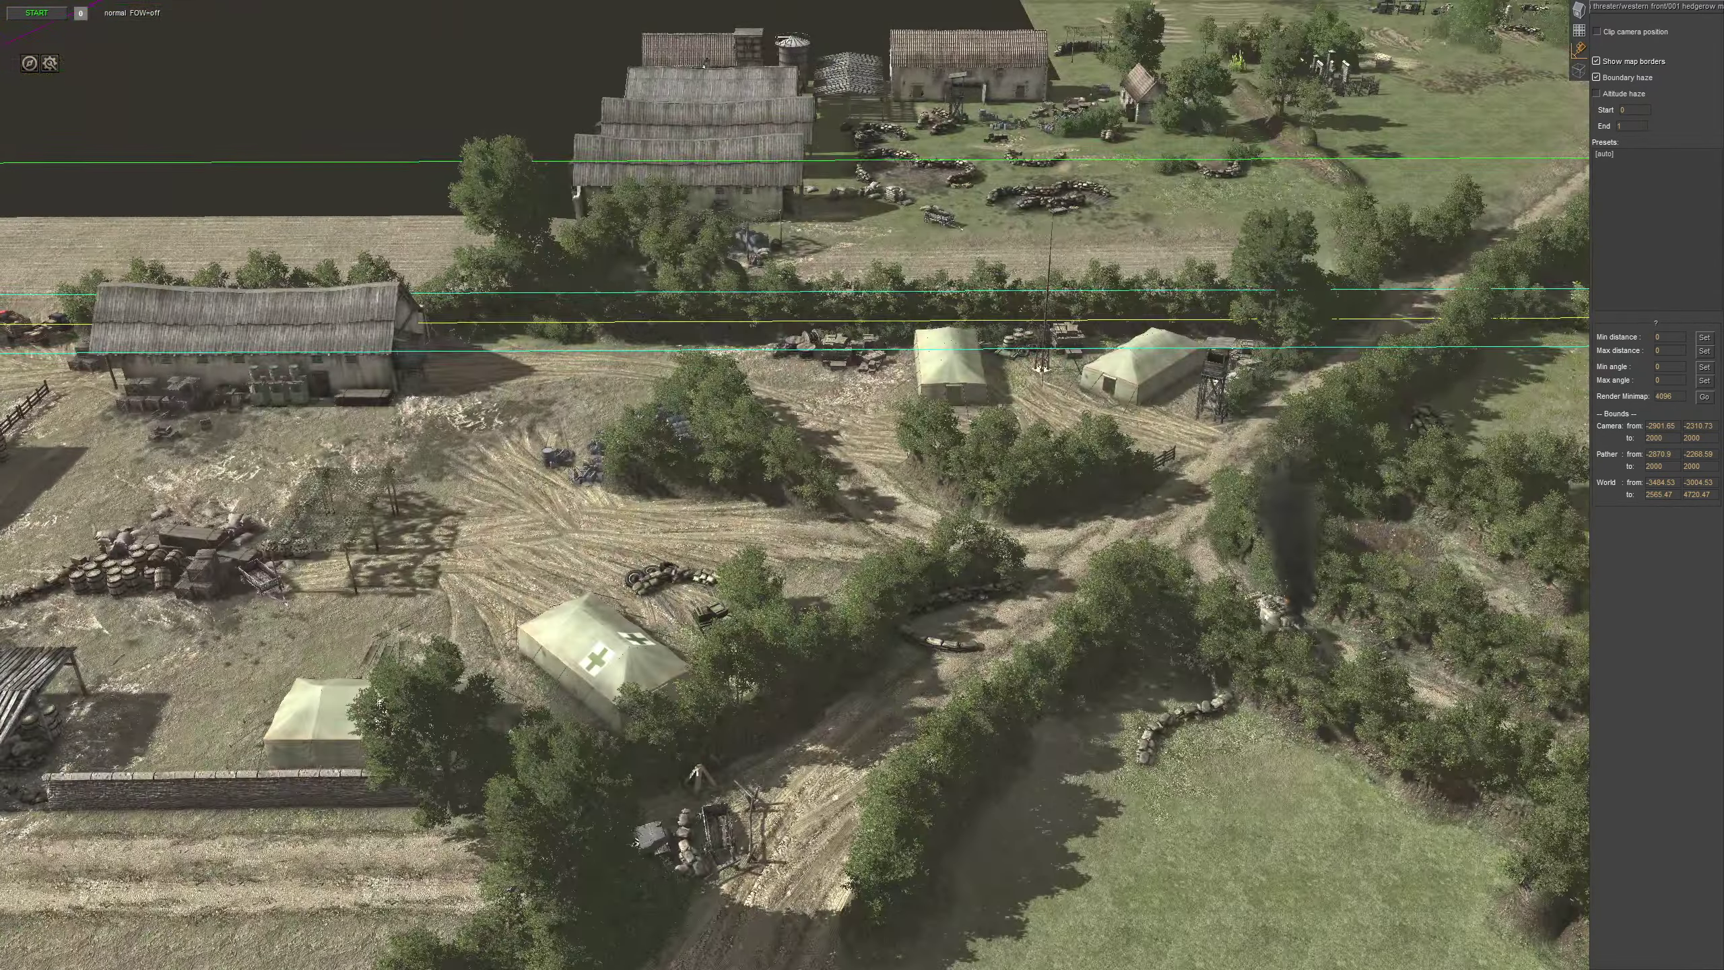
pyautogui.moveTo(830, 6); pyautogui.dragTo(450, 4, button='middle')
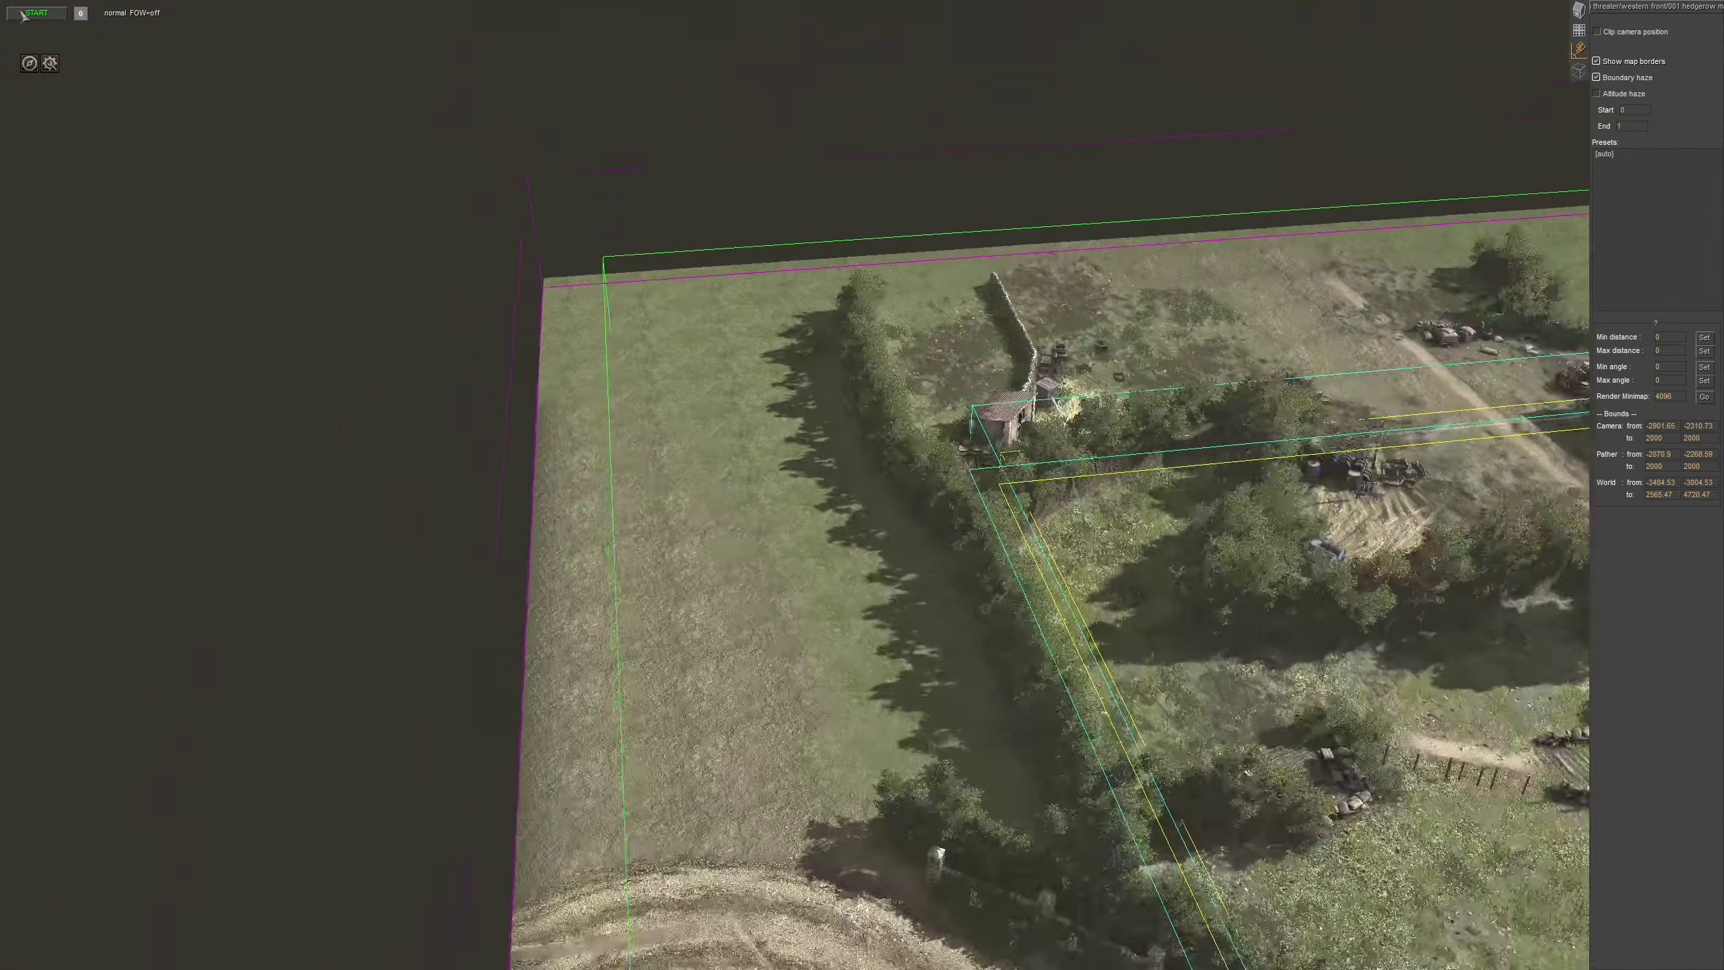
pyautogui.moveTo(753, 10); pyautogui.dragTo(876, 328, button='middle')
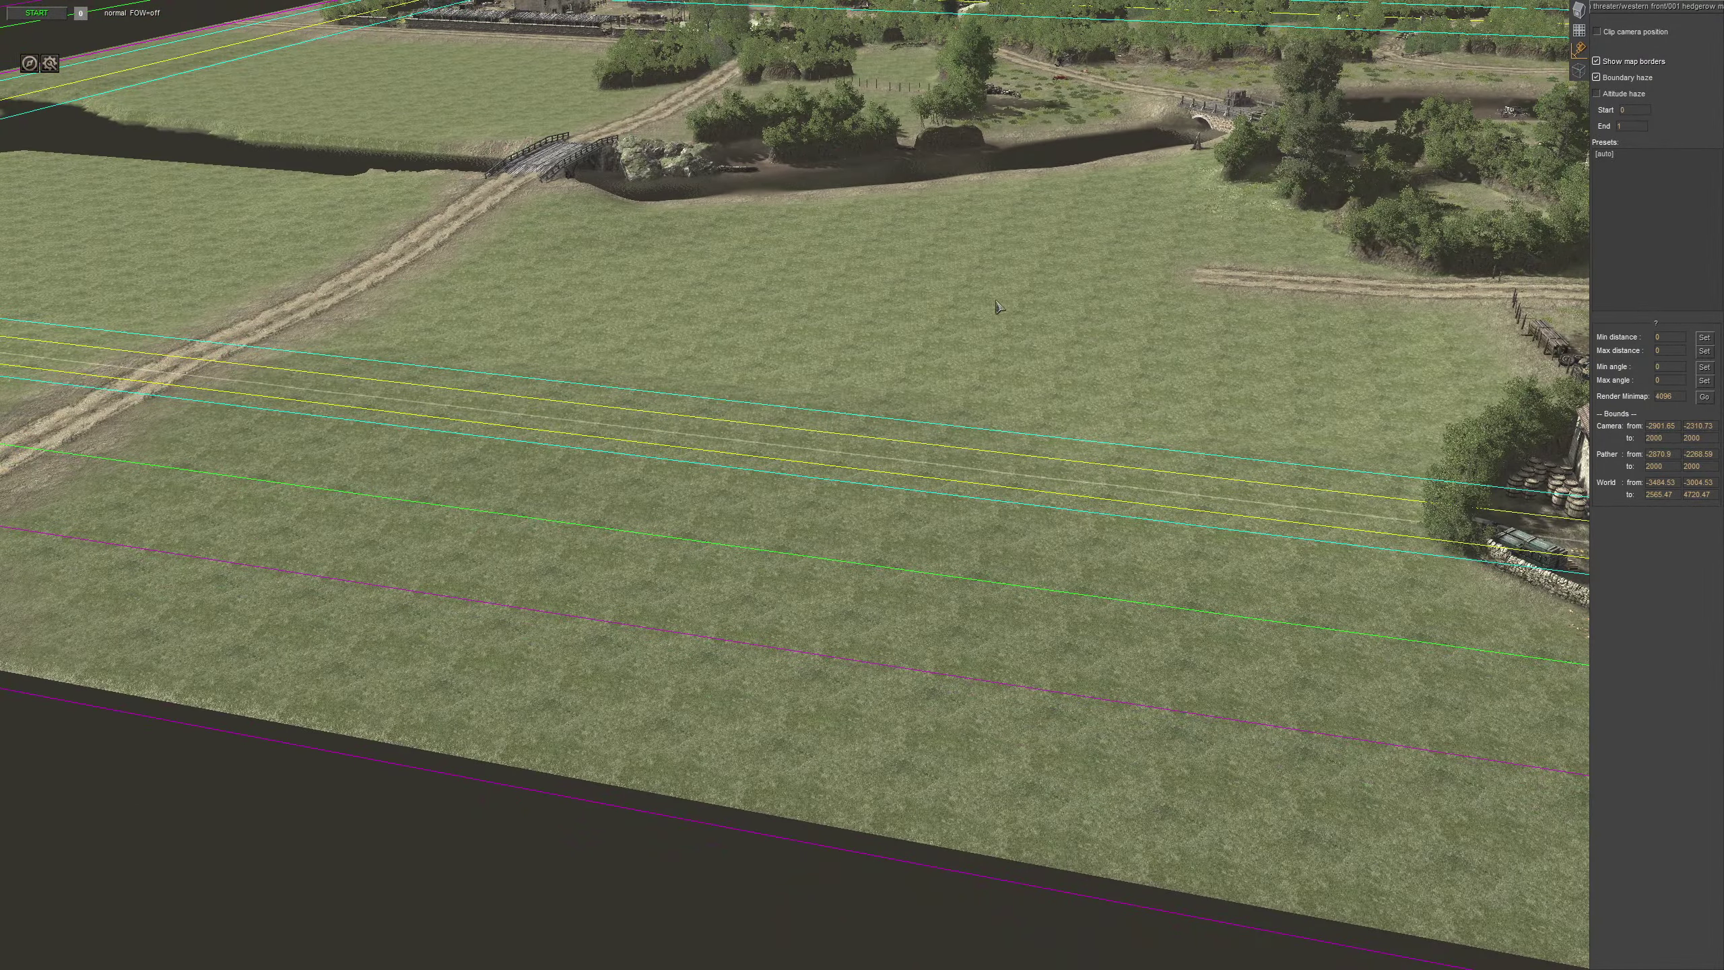
# Hide the map borders and select the [auto] preset in the map settings
pyautogui.click(1613, 65)
pyautogui.press('Up')
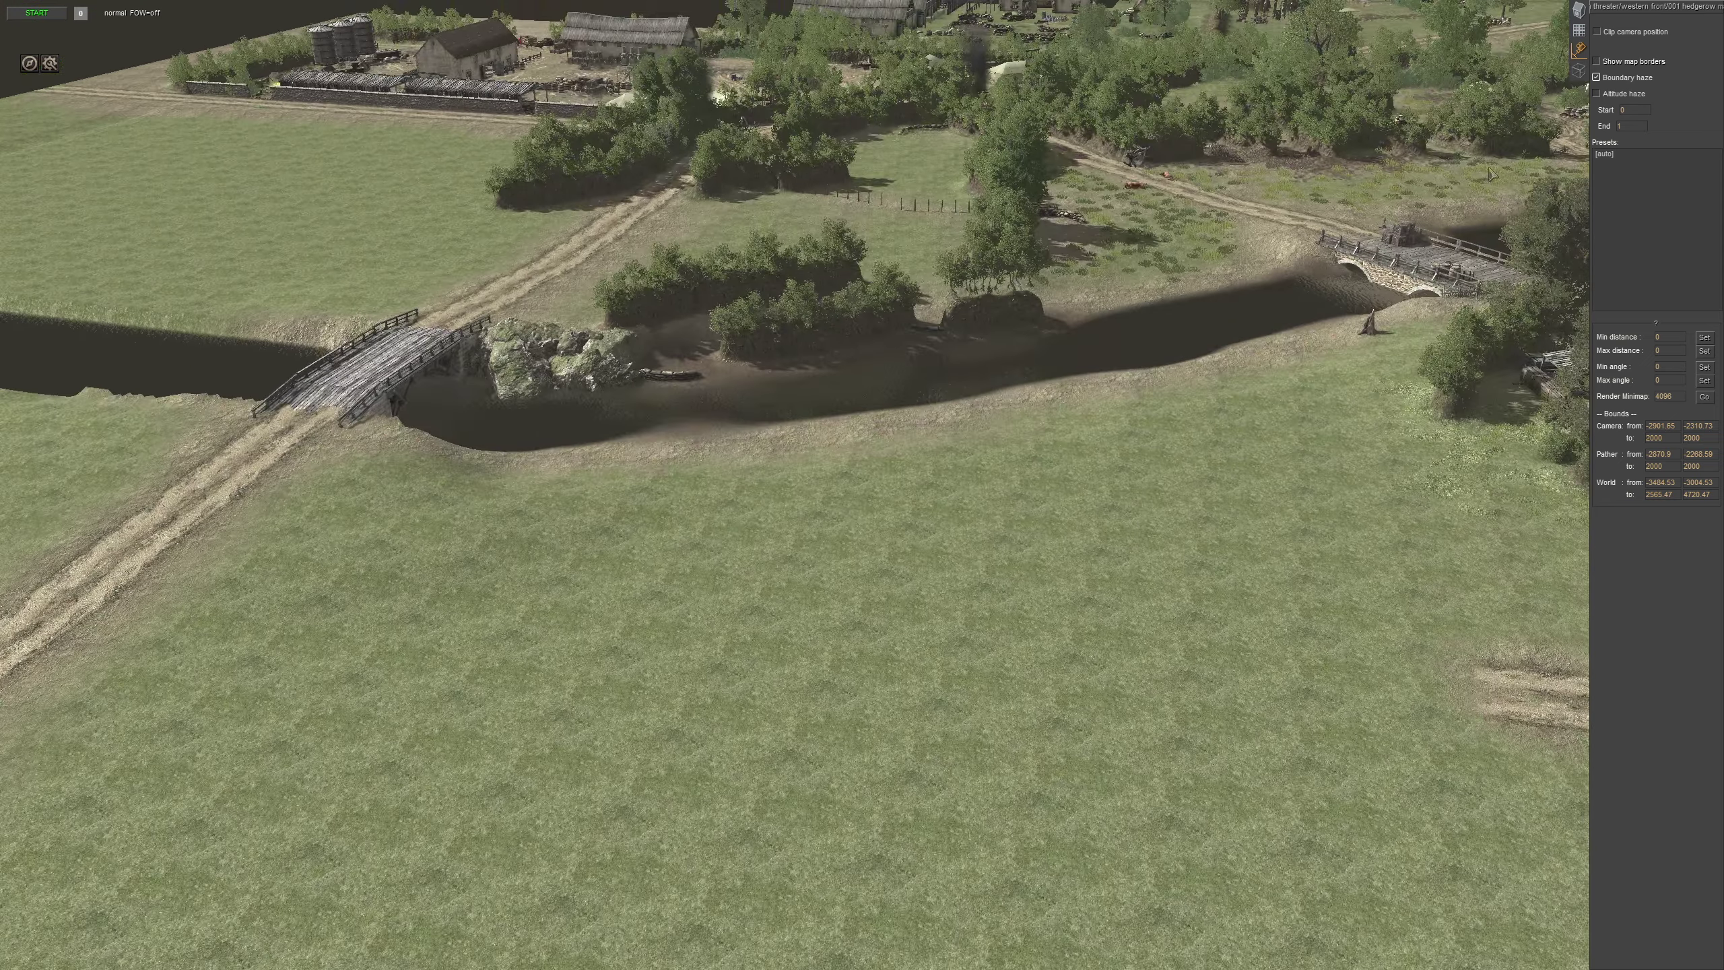
pyautogui.click(1608, 155)
pyautogui.scroll(-3, 1103, 517)
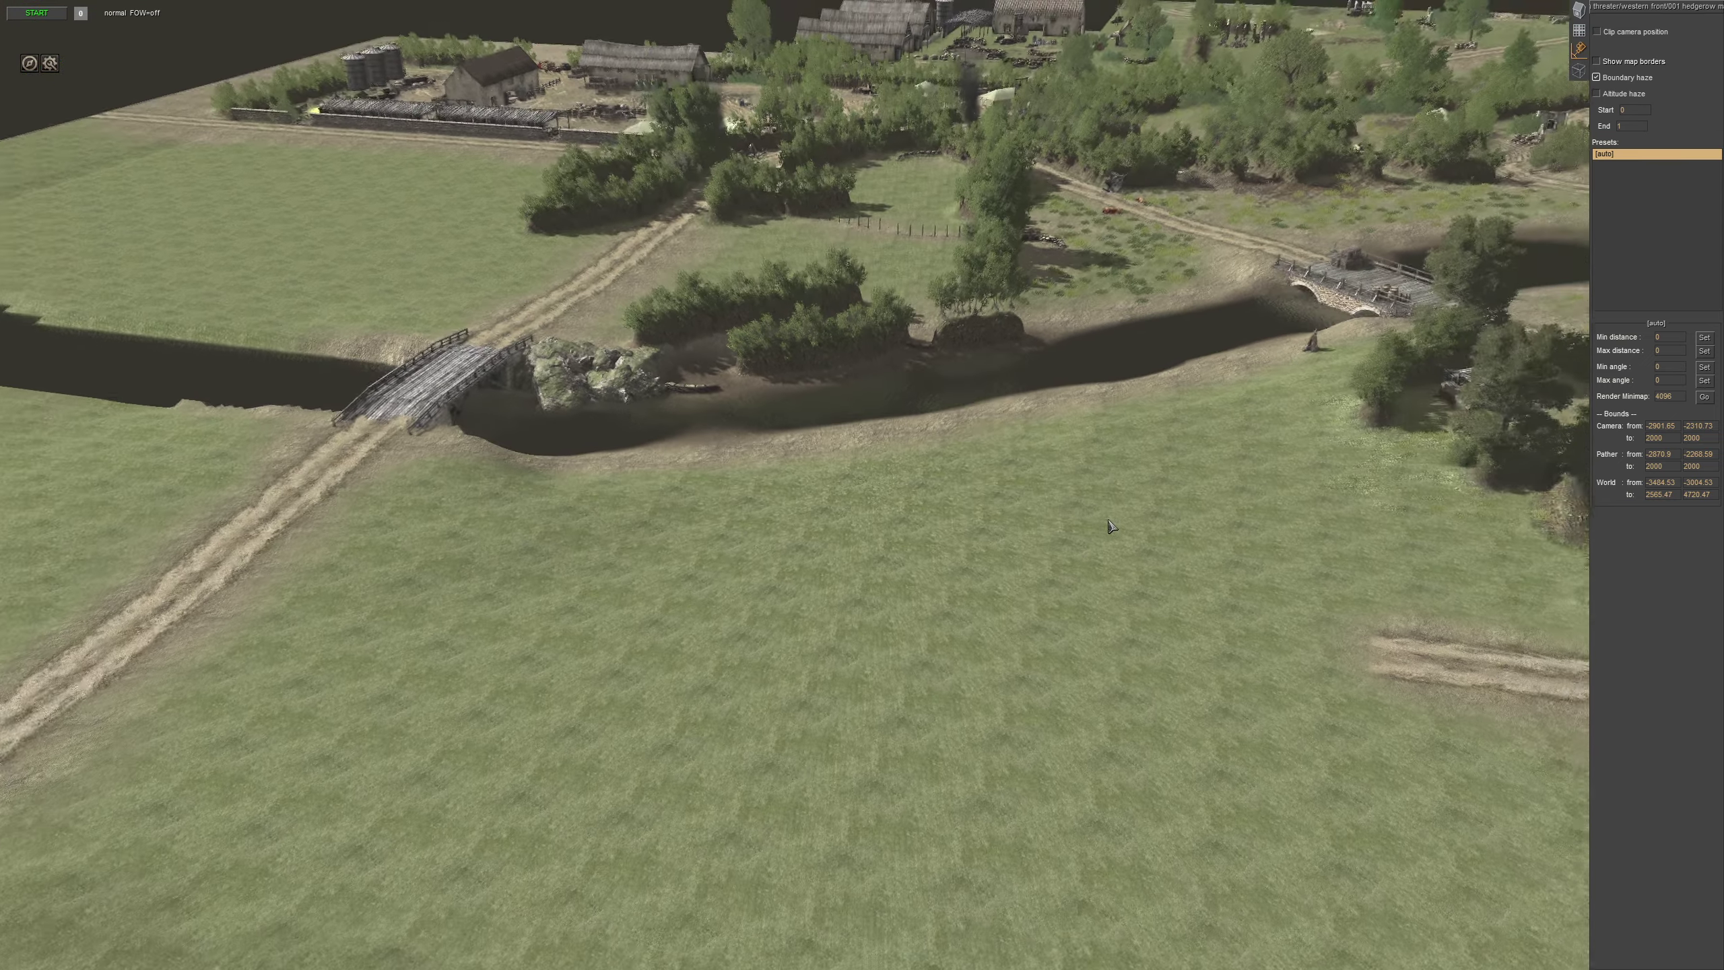
# Look over the river bridges, farm buildings and outer fields without the border lines, reselecting the [auto] preset
pyautogui.moveTo(1107, 522); pyautogui.dragTo(1690, 197, button='middle')
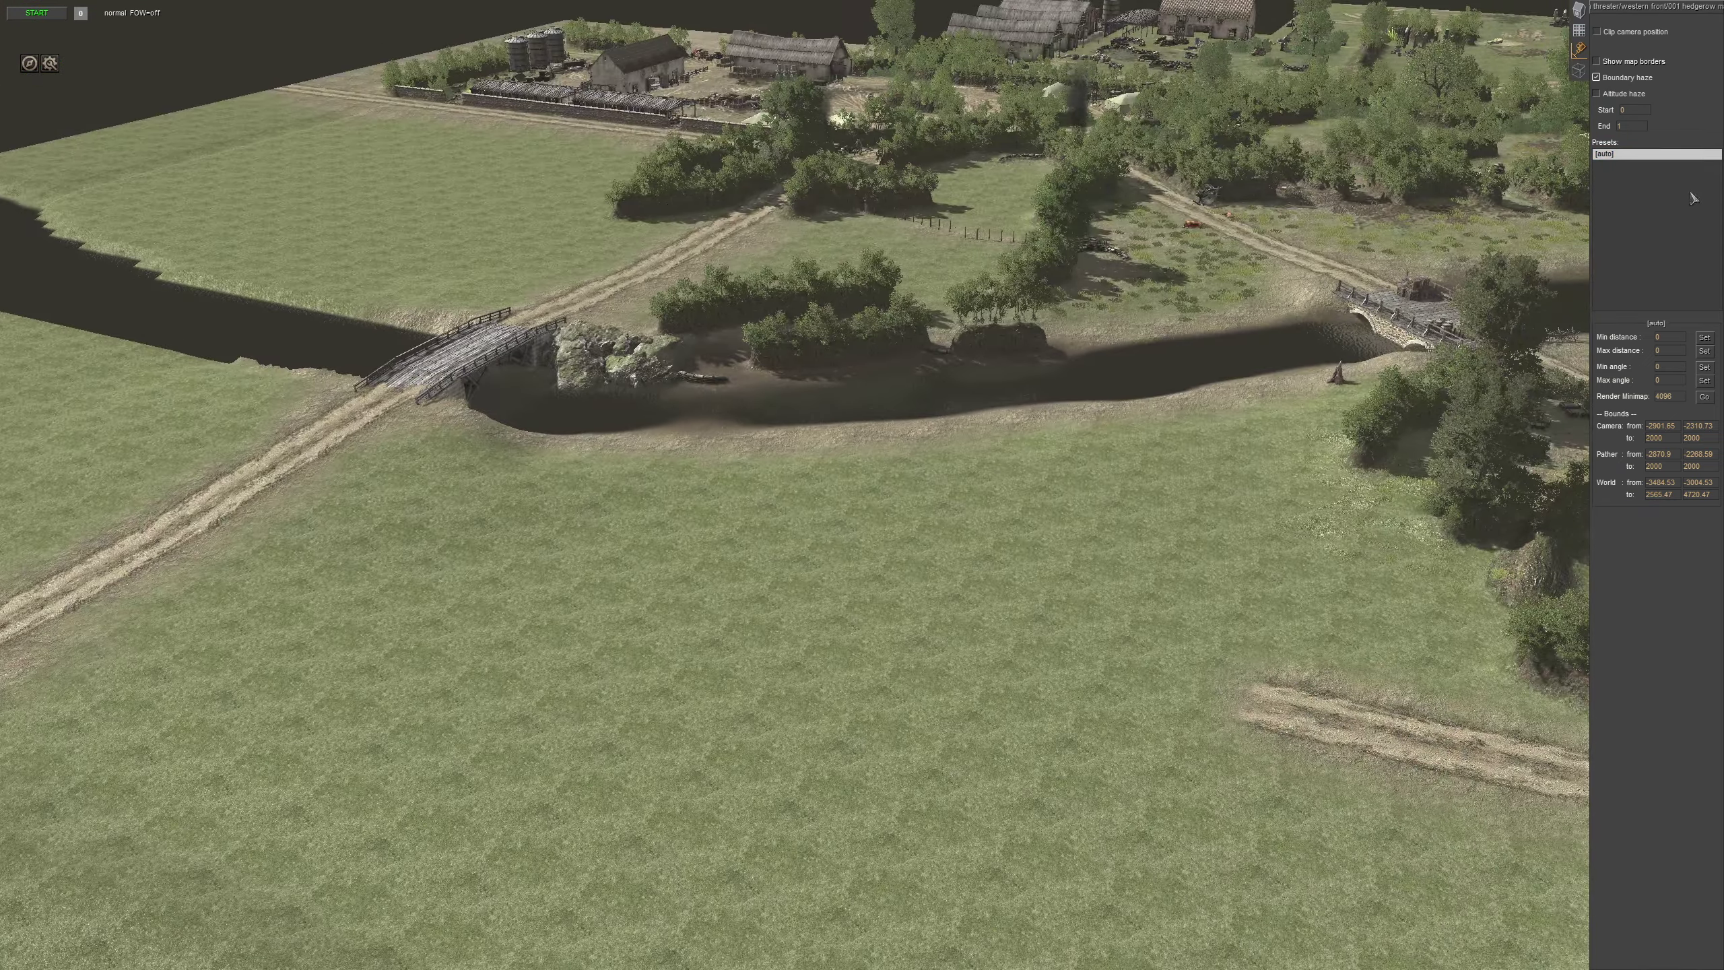
pyautogui.moveTo(664, 432); pyautogui.dragTo(772, 438, button='middle')
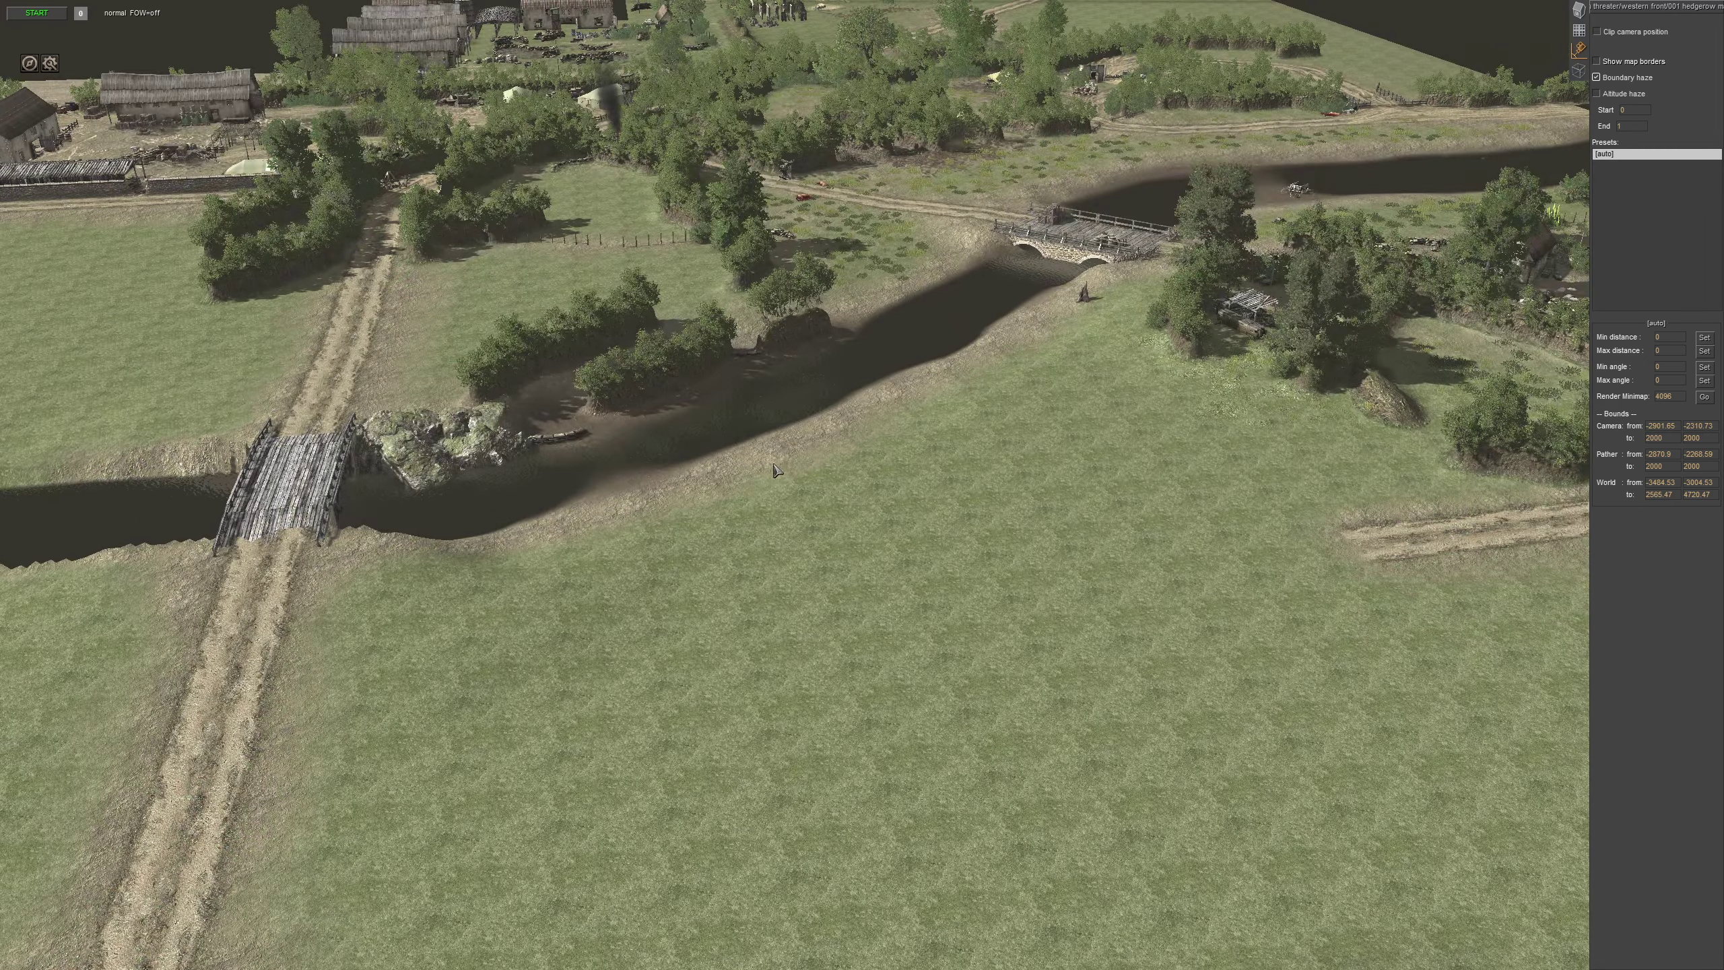
pyautogui.scroll(3, 775, 465)
pyautogui.click(1605, 155)
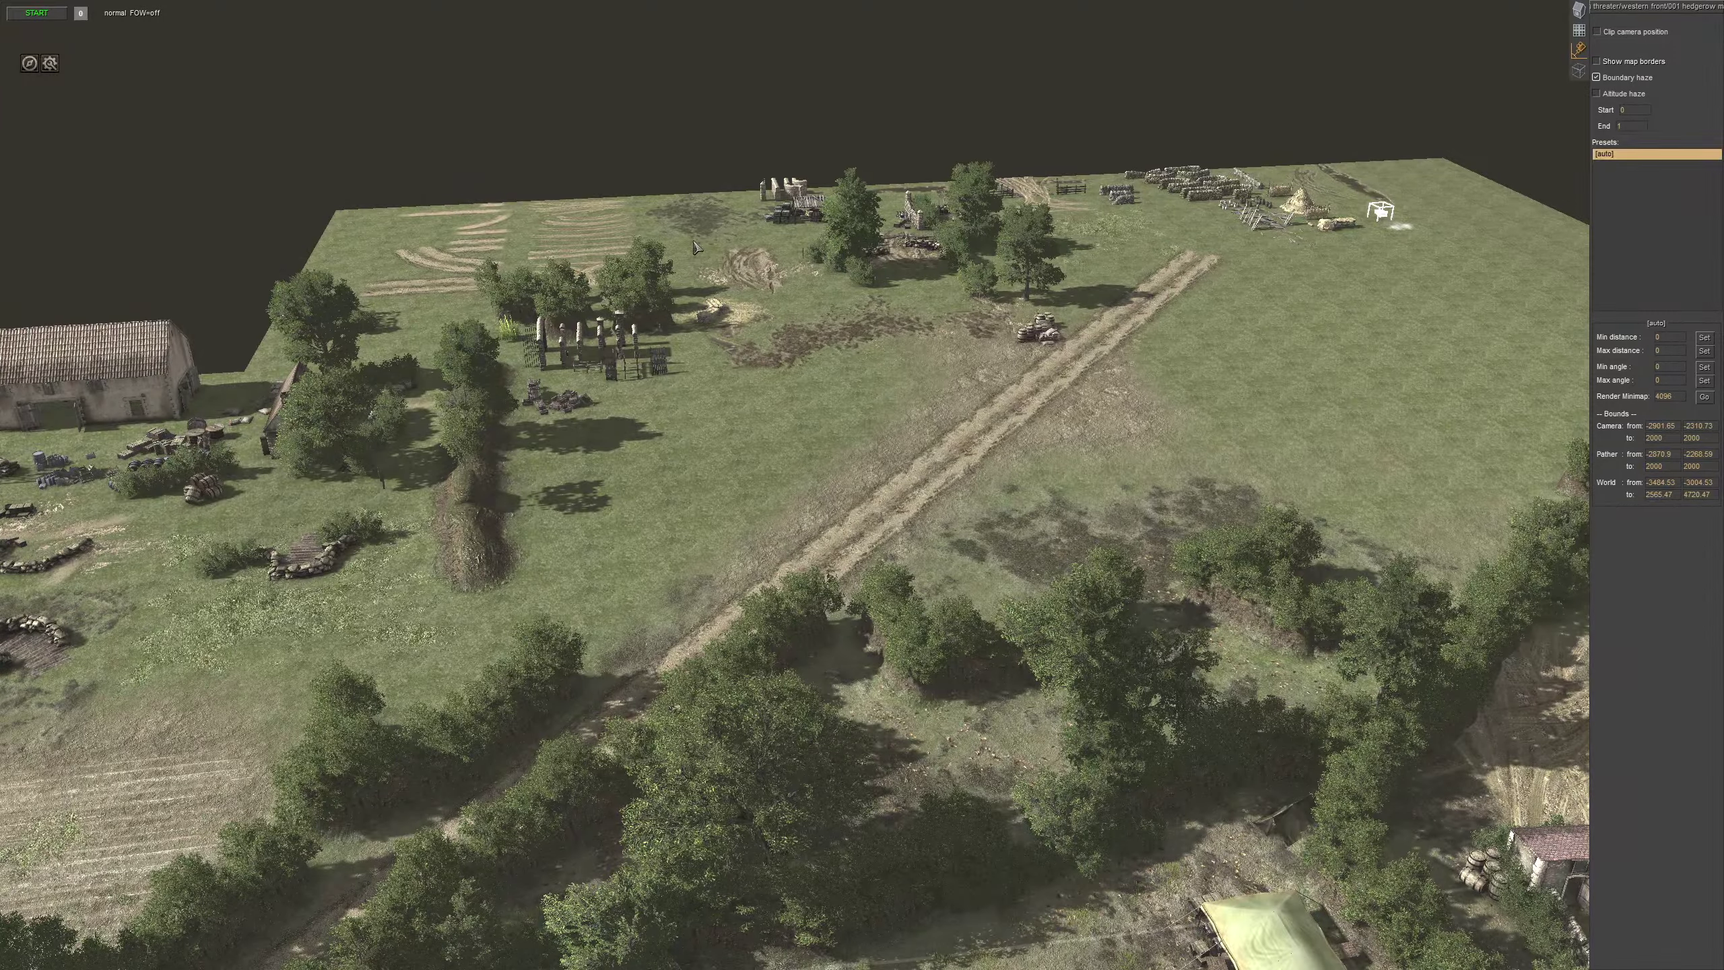
pyautogui.moveTo(693, 241); pyautogui.dragTo(927, 368, button='middle')
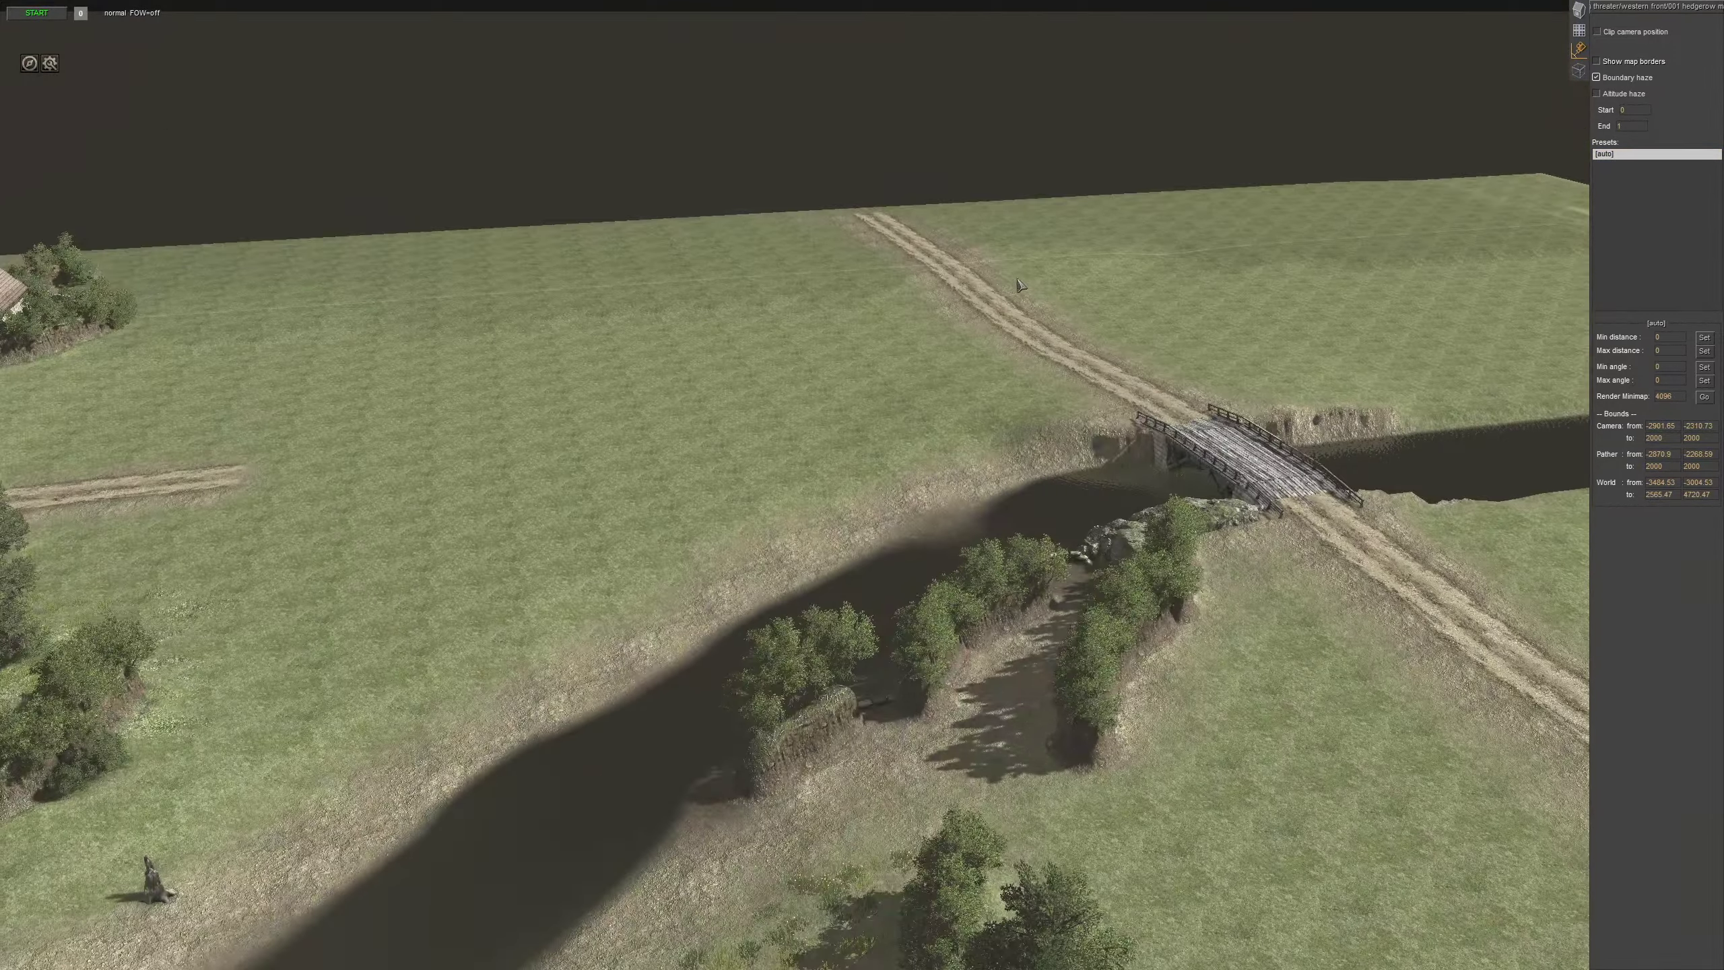
pyautogui.moveTo(672, 292); pyautogui.dragTo(873, 449, button='middle')
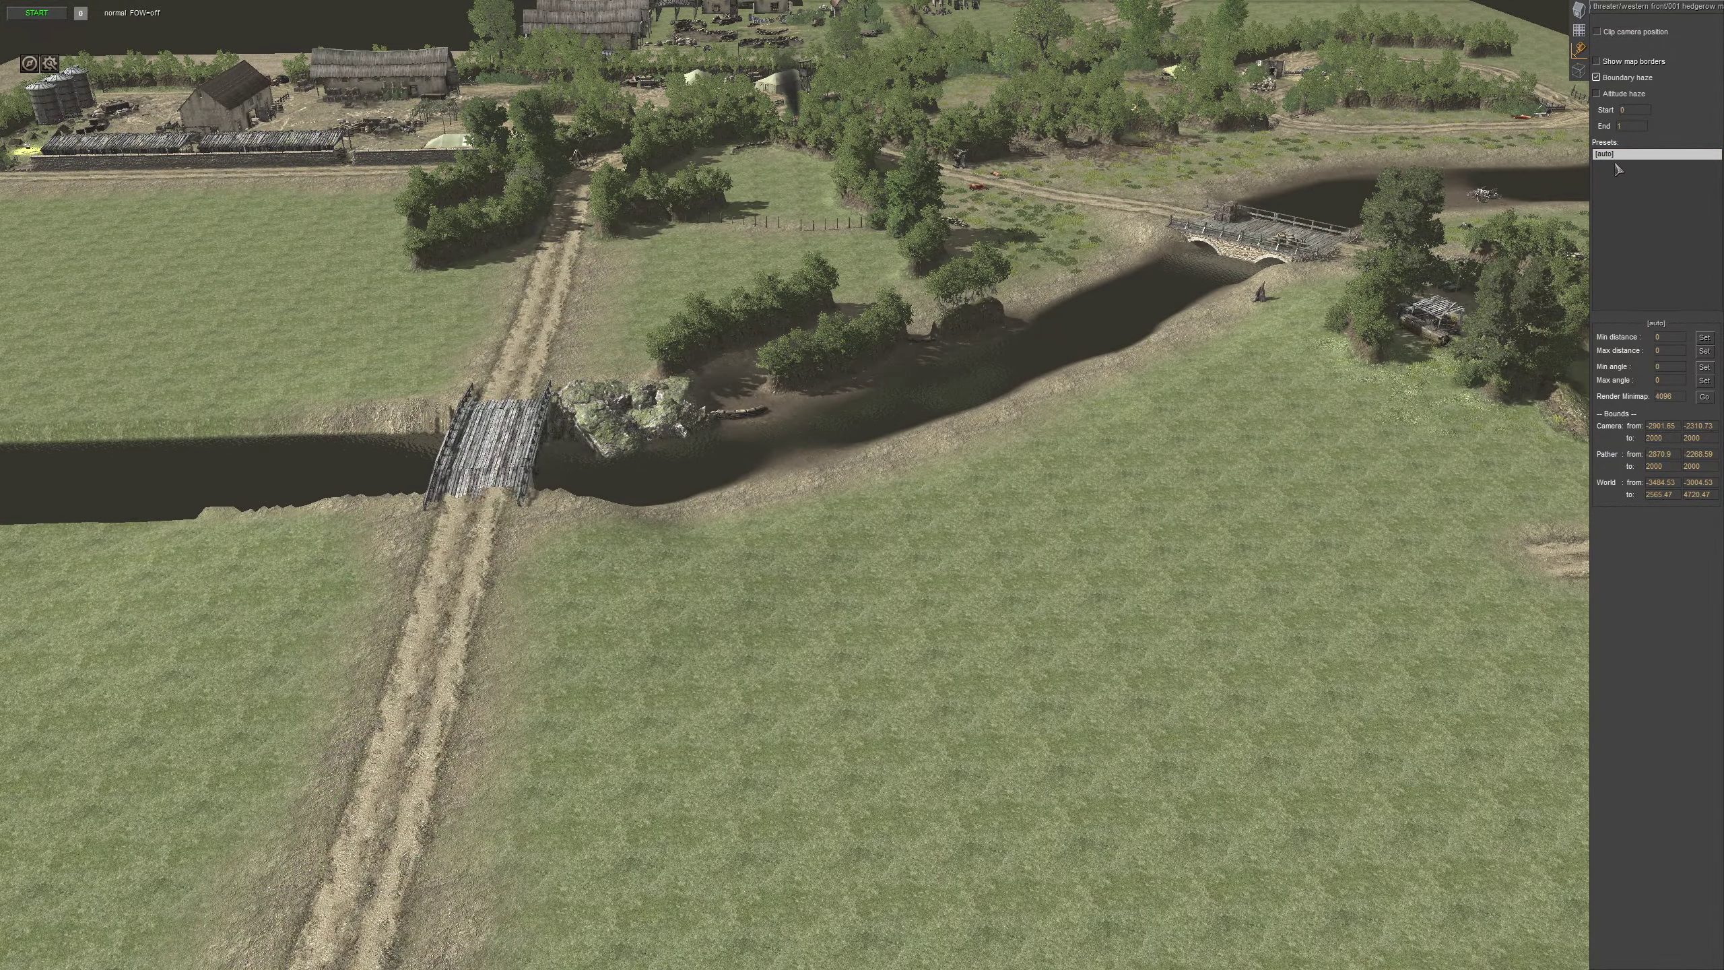
pyautogui.click(1614, 155)
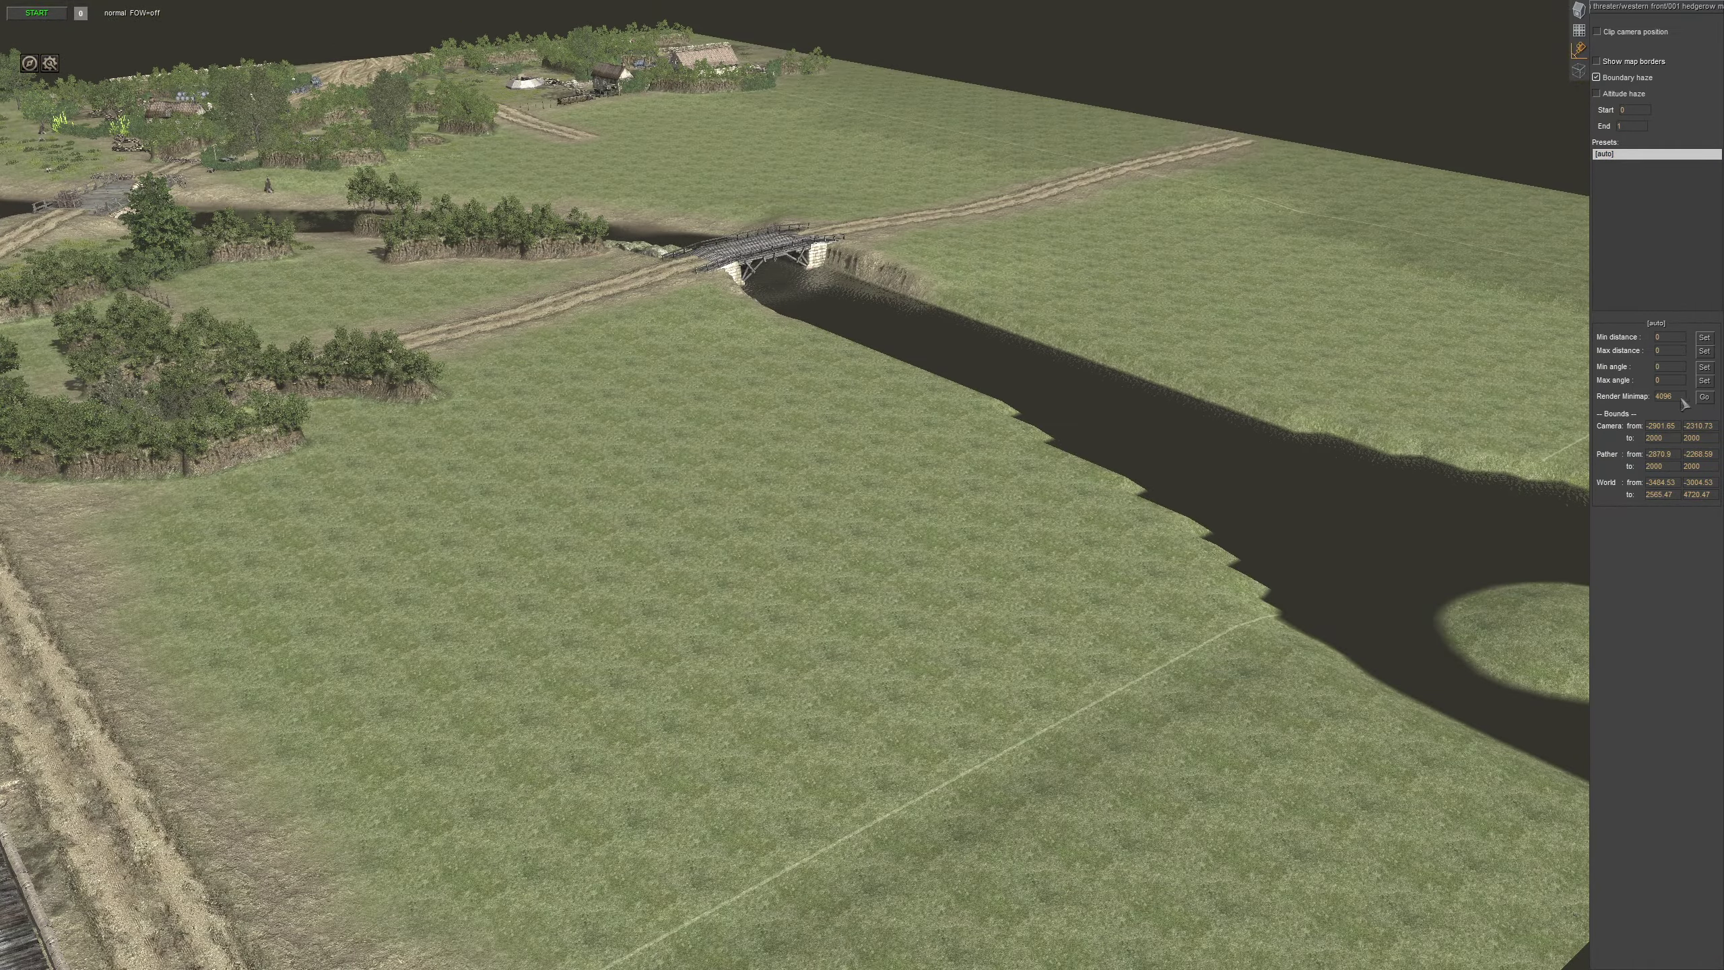
# Render the map's minimap at a resolution of 4096
pyautogui.click(1660, 400)
pyautogui.click(1704, 398)
pyautogui.click(1705, 398)
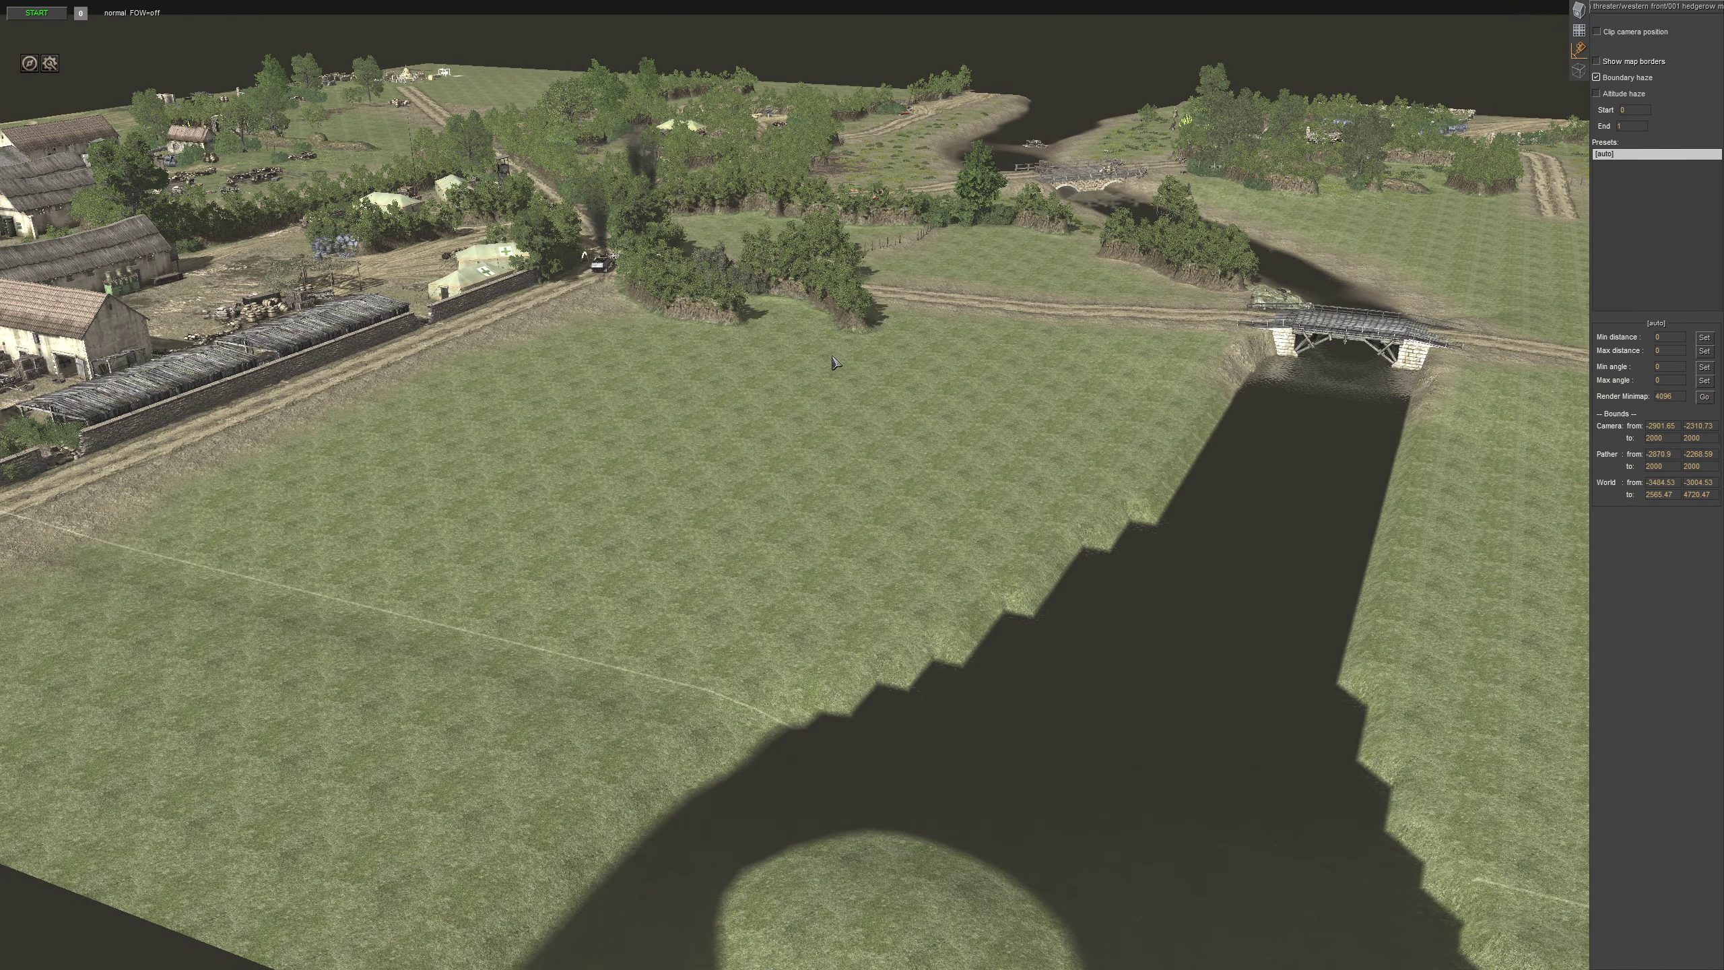
pyautogui.moveTo(830, 357); pyautogui.dragTo(874, 352, button='middle')
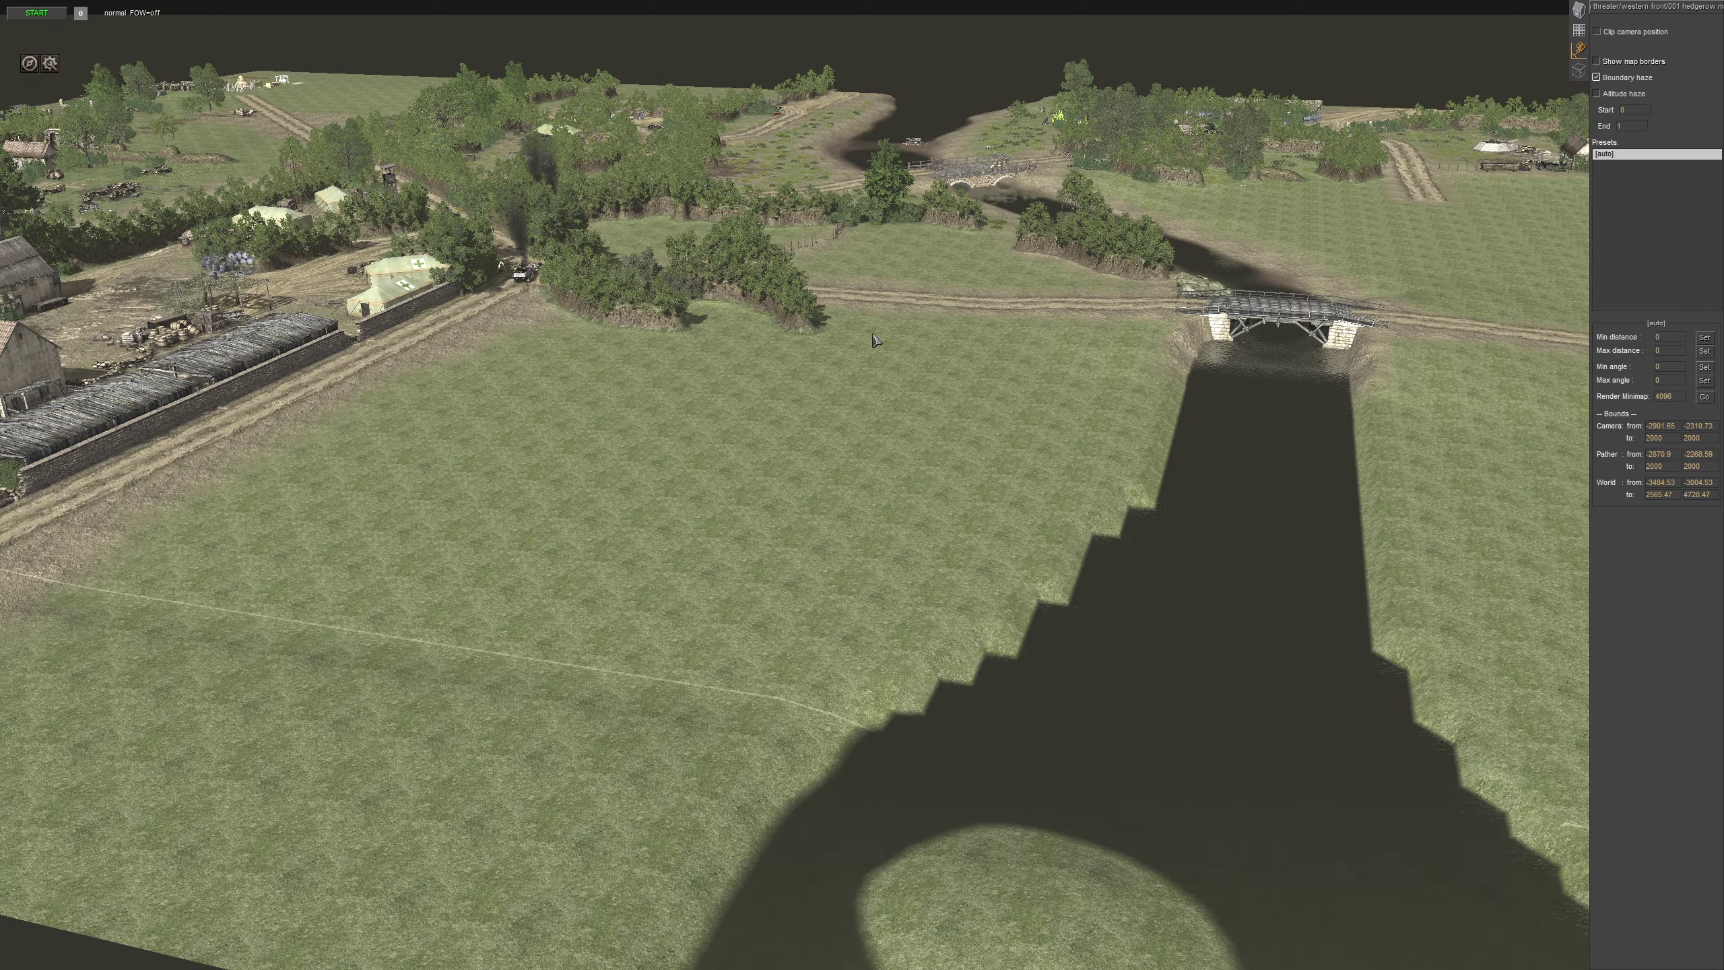
pyautogui.moveTo(882, 6)
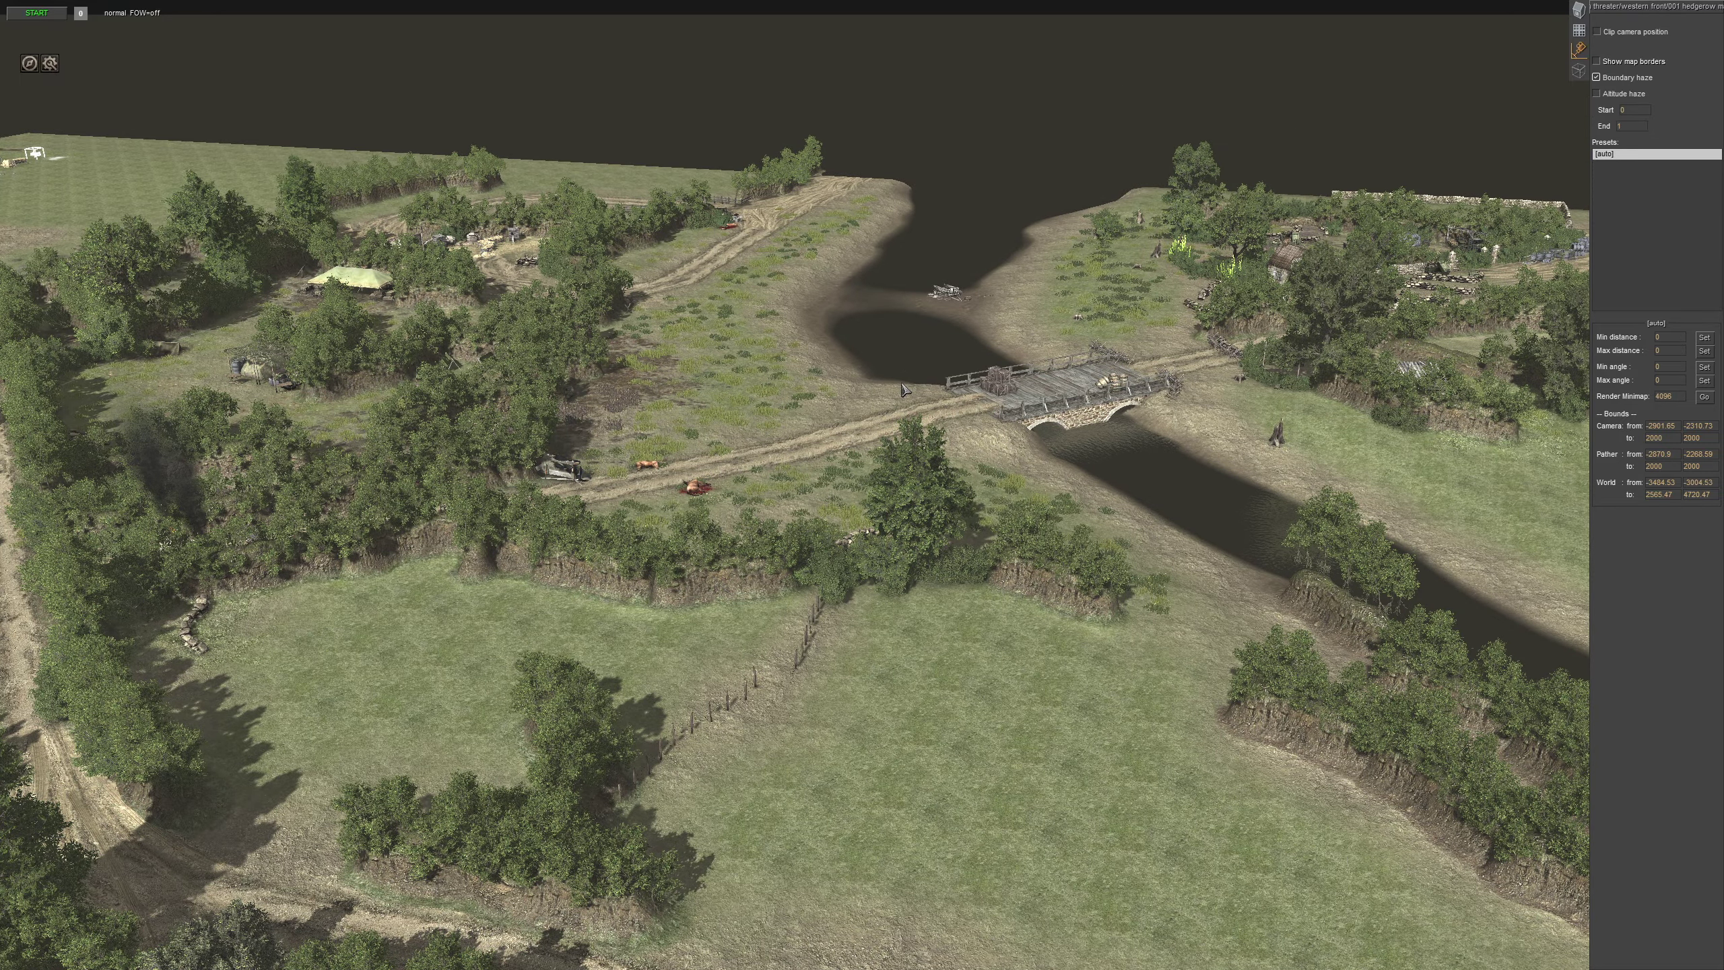
pyautogui.moveTo(901, 409); pyautogui.dragTo(652, 460, button='middle')
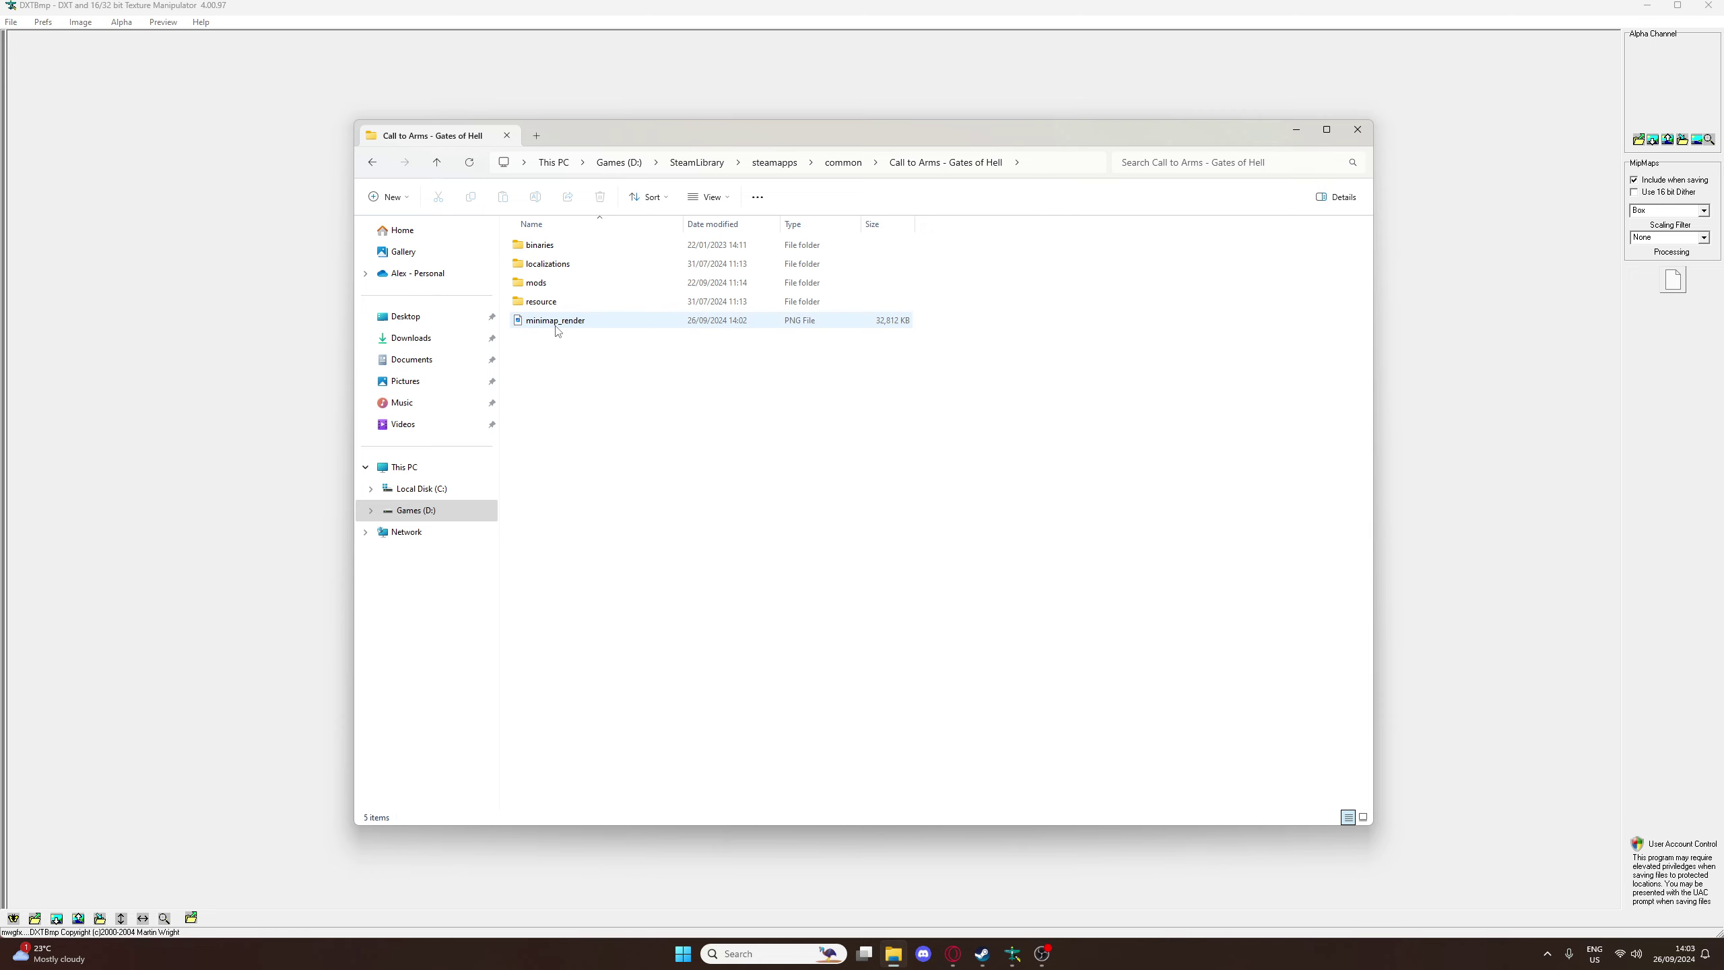
# In File Explorer, view the minimap_render image in the Call to Arms - Gates of Hell folder and rename the file to minimap
pyautogui.doubleClick(555, 320)
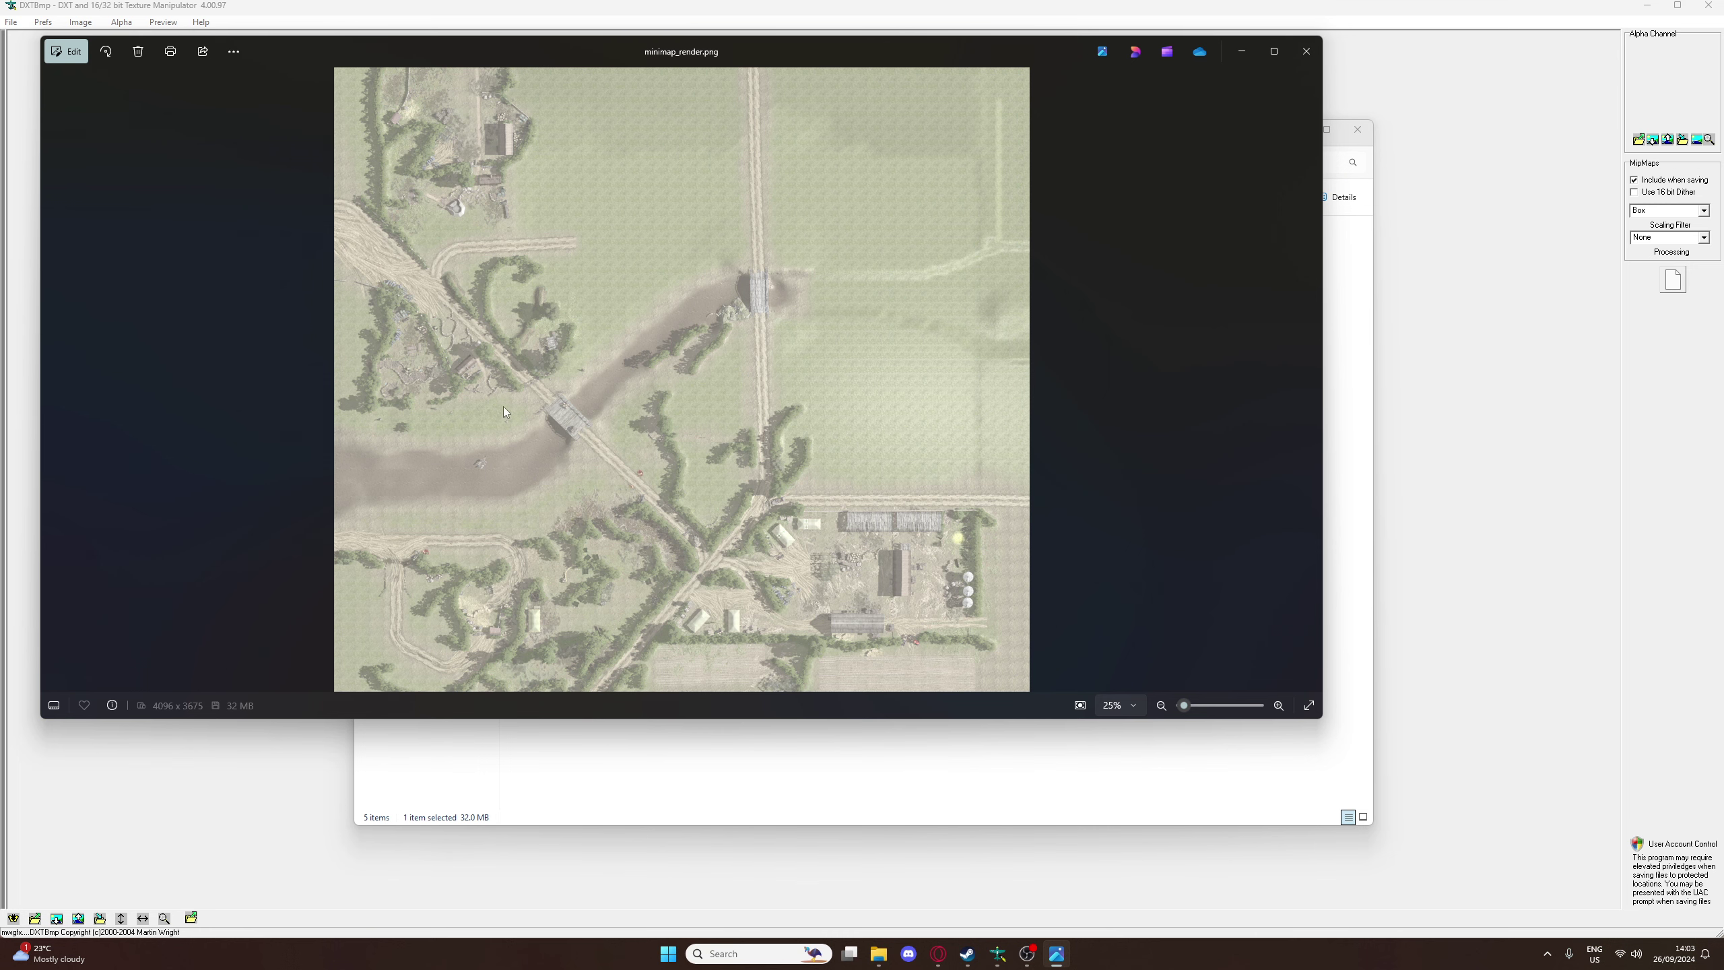
pyautogui.click(1305, 55)
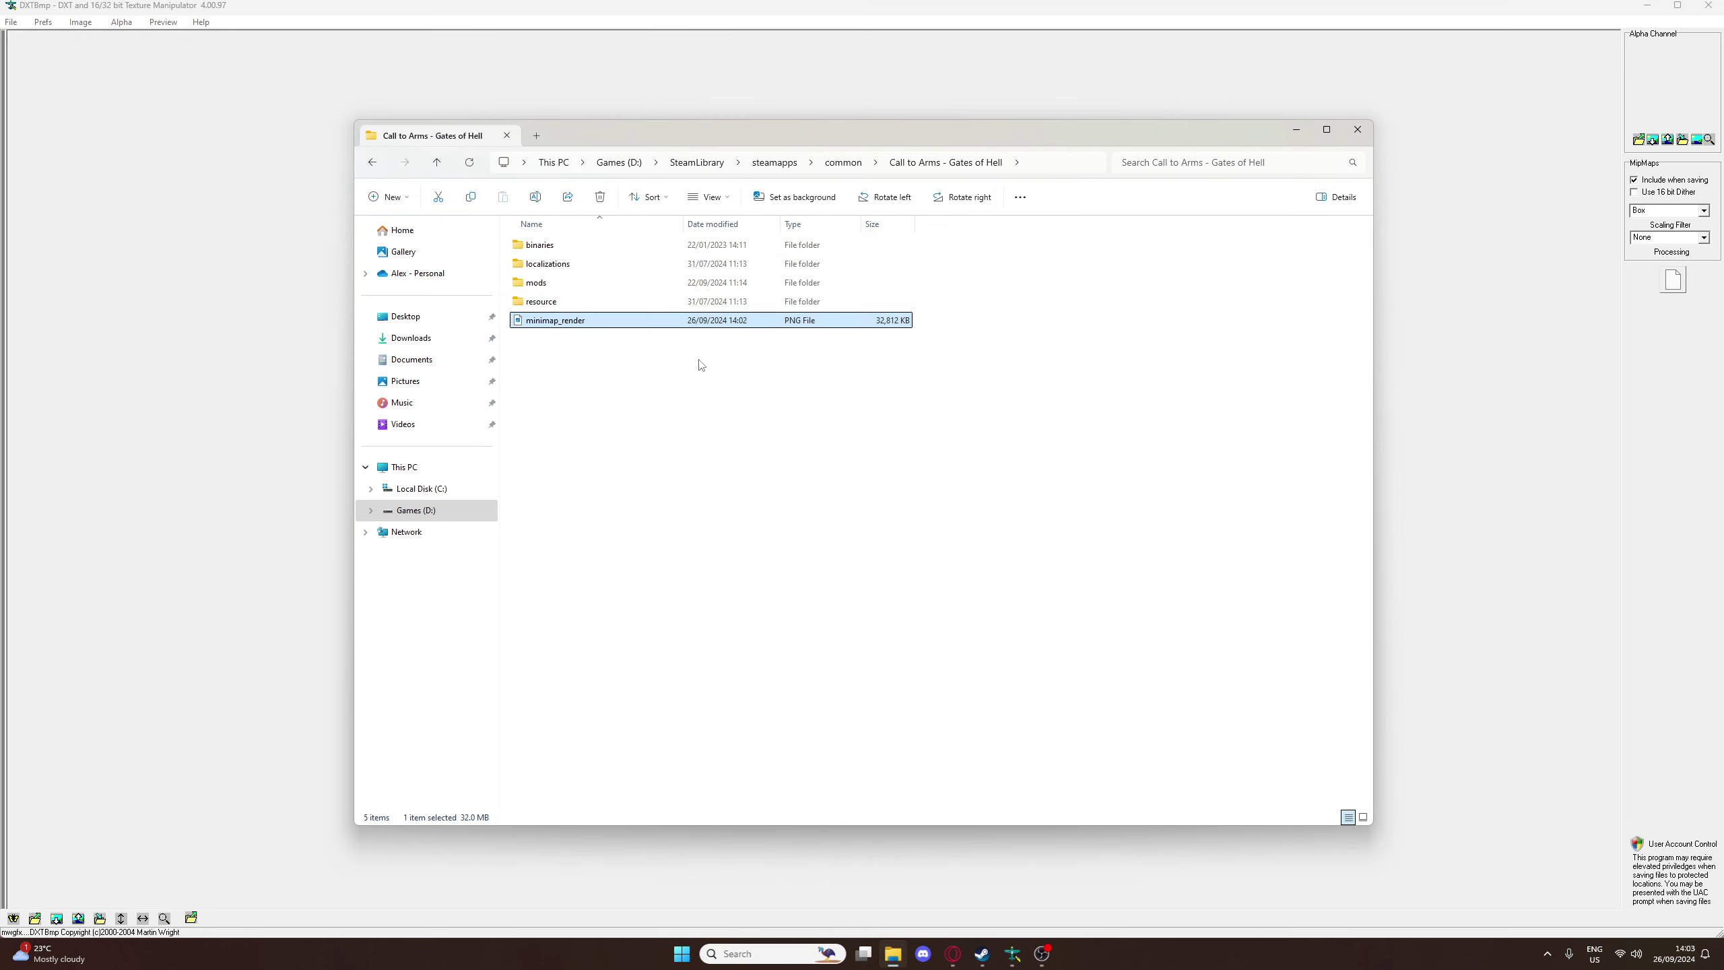
pyautogui.click(567, 324)
pyautogui.moveTo(559, 322); pyautogui.dragTo(614, 328)
pyautogui.press('BackSpace')
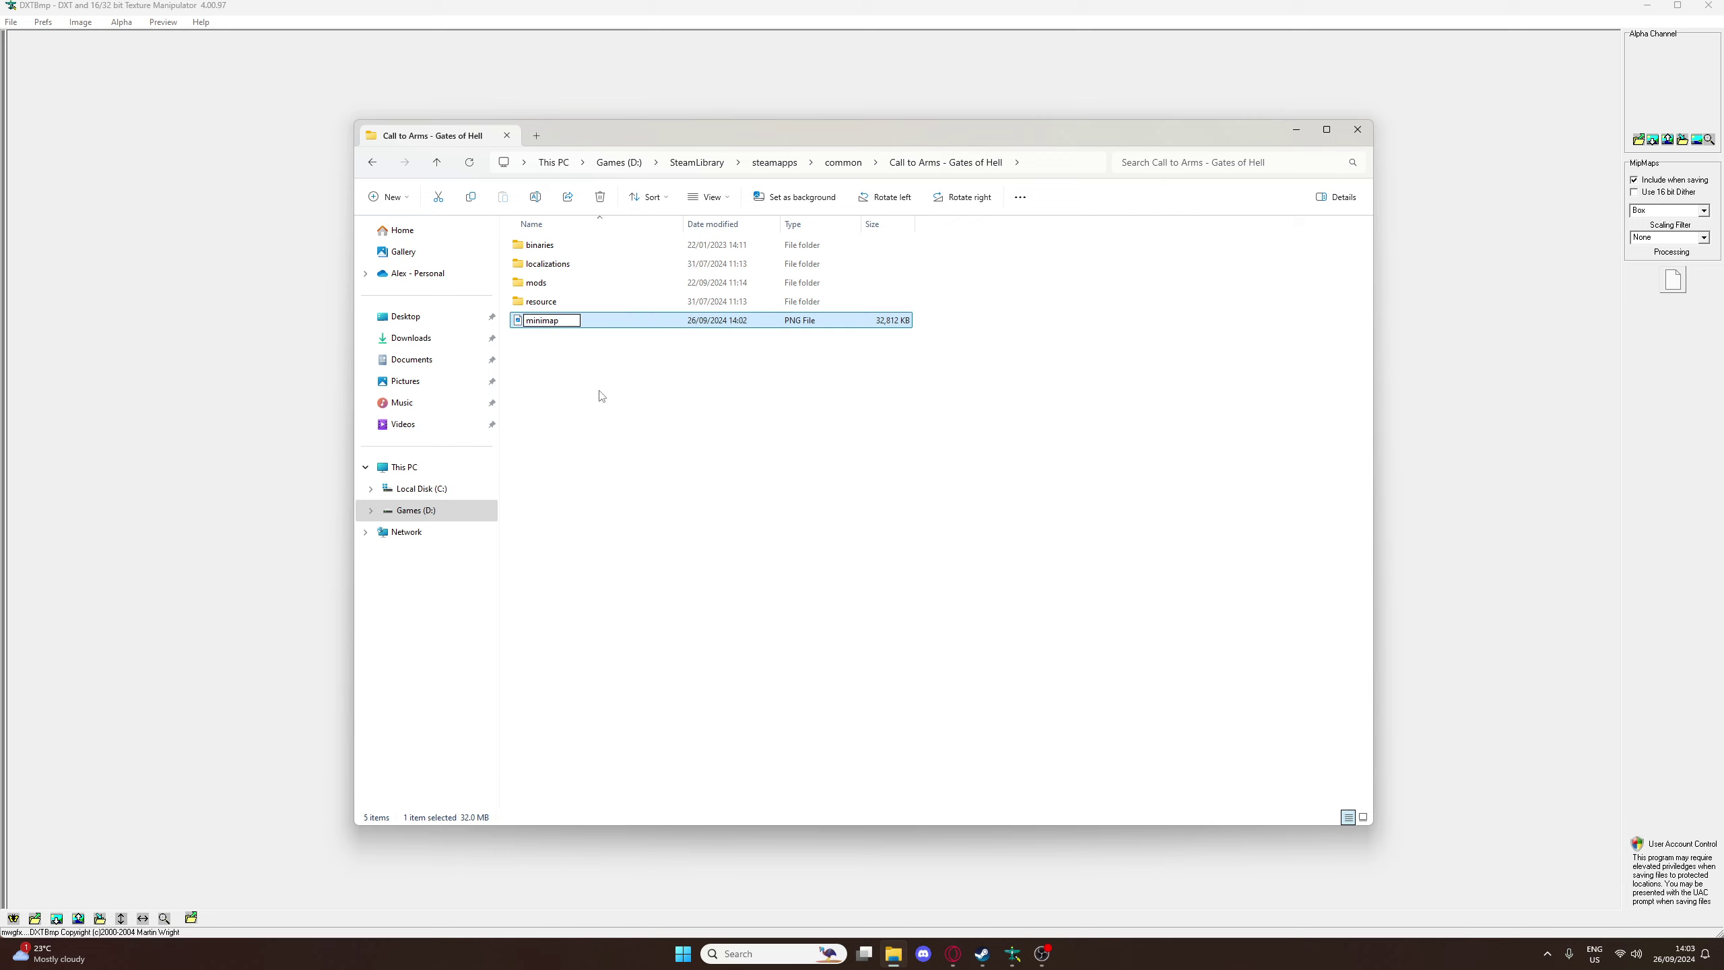
pyautogui.click(593, 390)
pyautogui.click(593, 389)
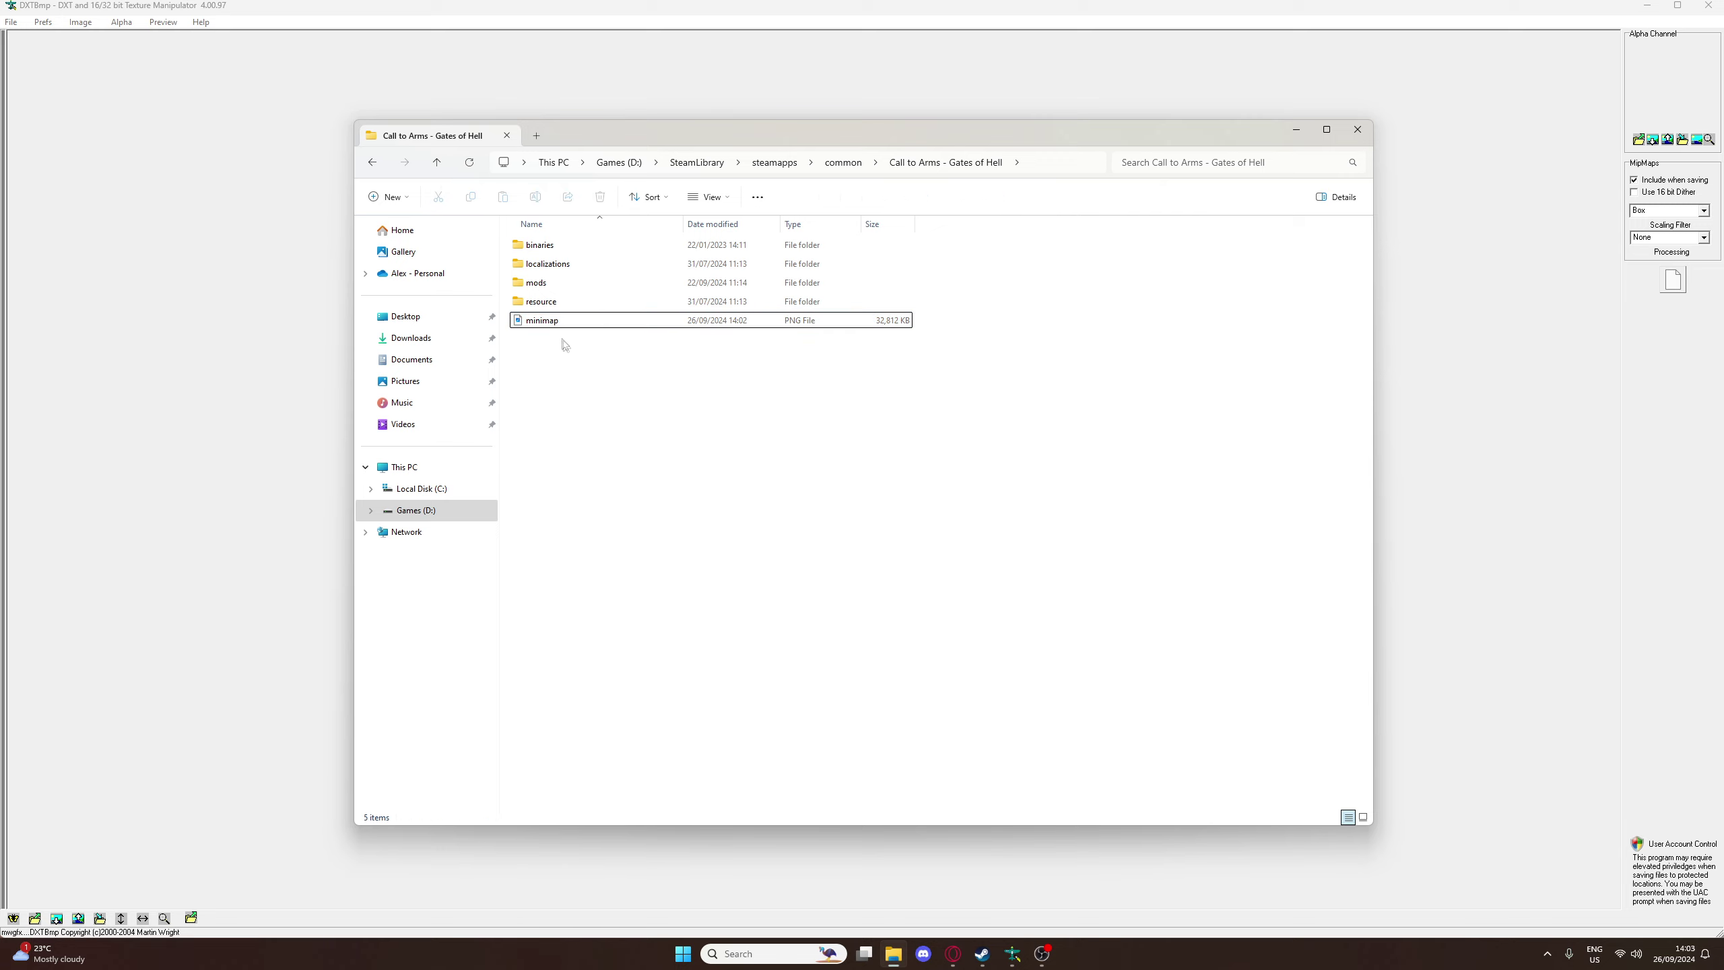
# Copy the minimap PNG into the mission_making_hedgerows_river_v2 folder under 001 Hedgerow Maps in the Western Front maps
pyautogui.click(561, 326)
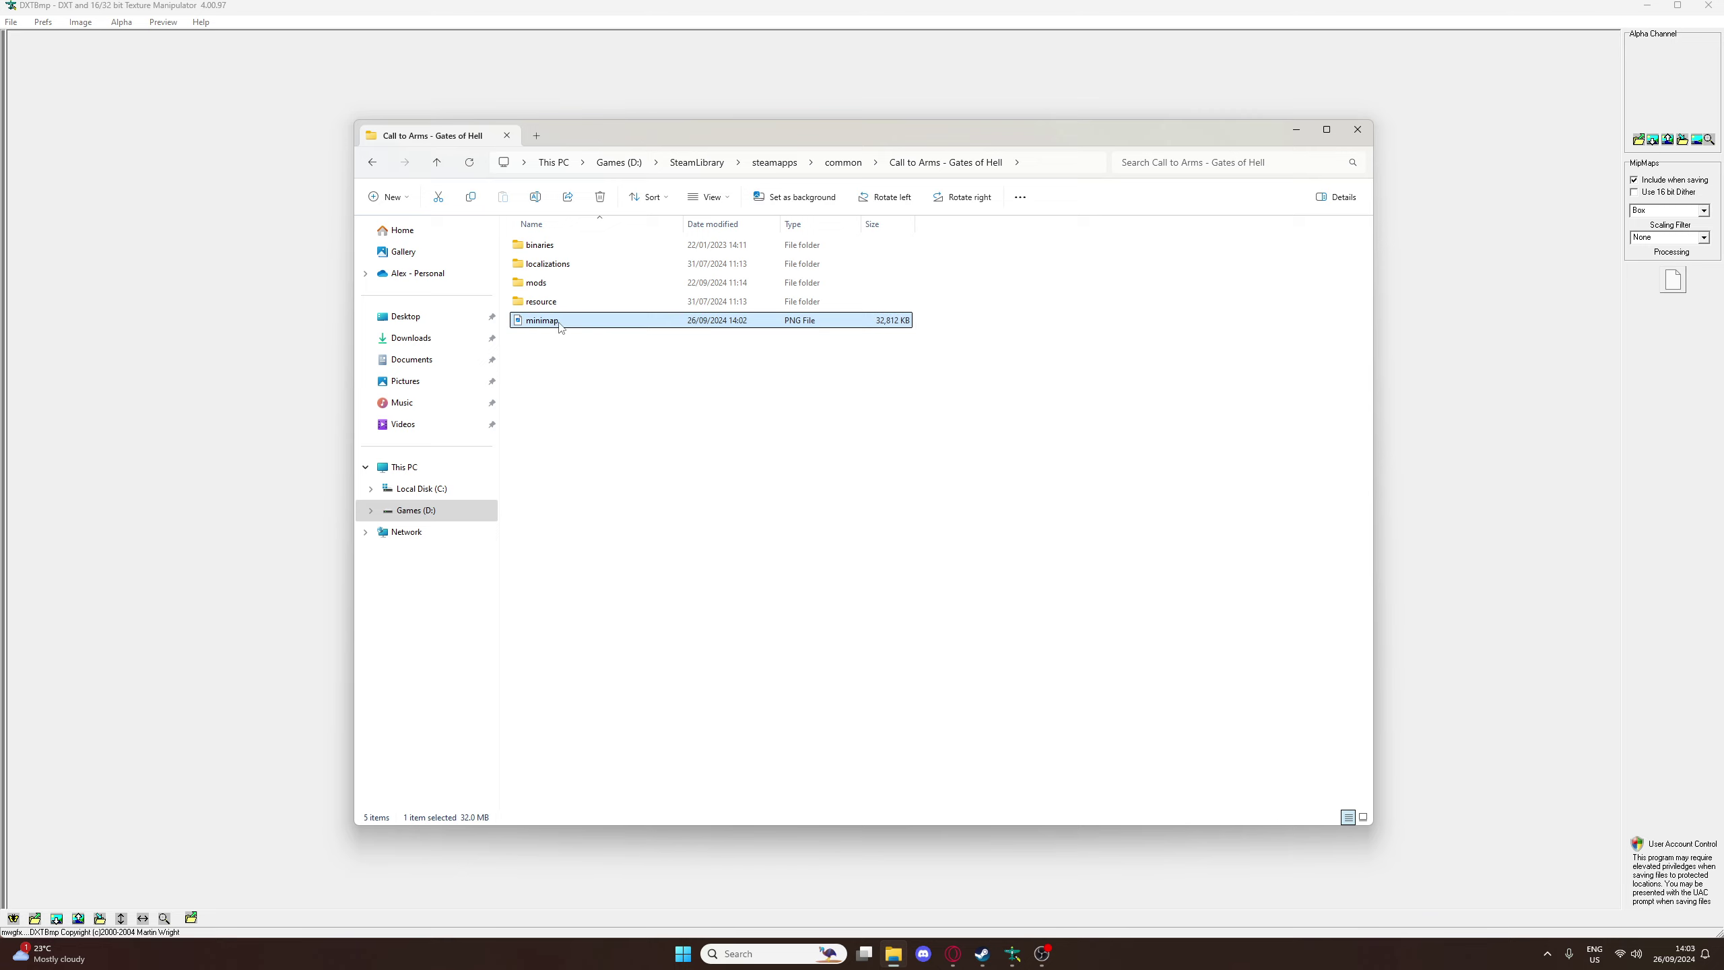
pyautogui.hotkey('ctrl', 'c')
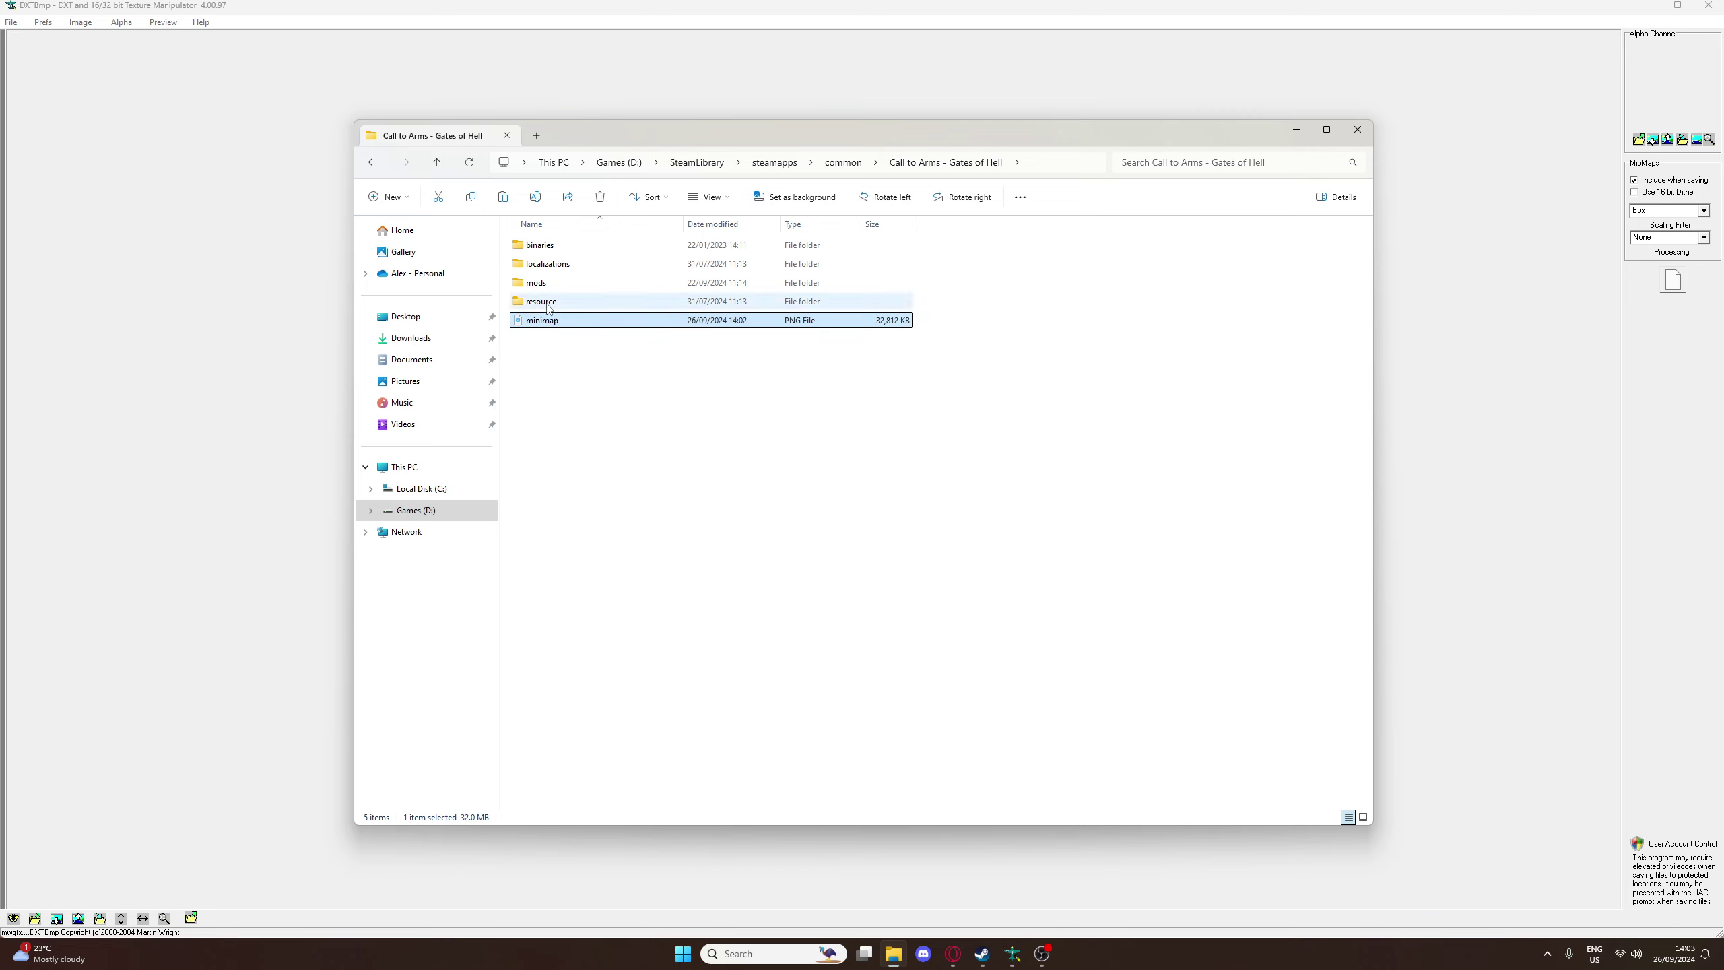
pyautogui.doubleClick(548, 304)
pyautogui.doubleClick(538, 284)
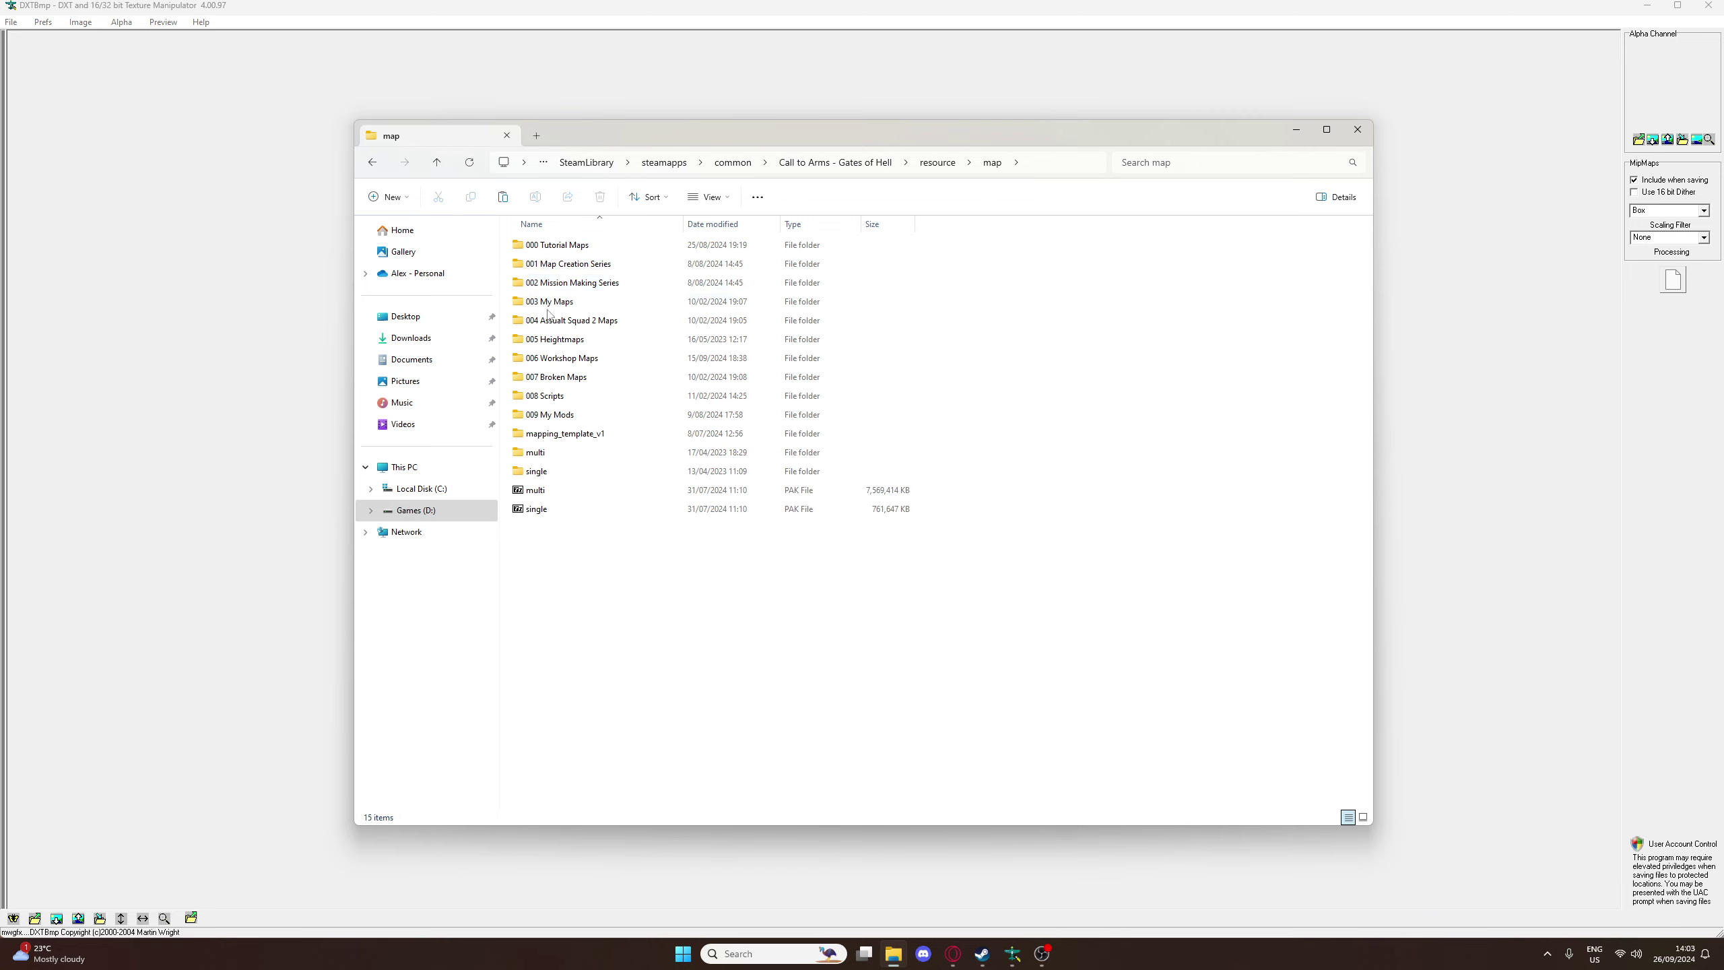
pyautogui.doubleClick(578, 284)
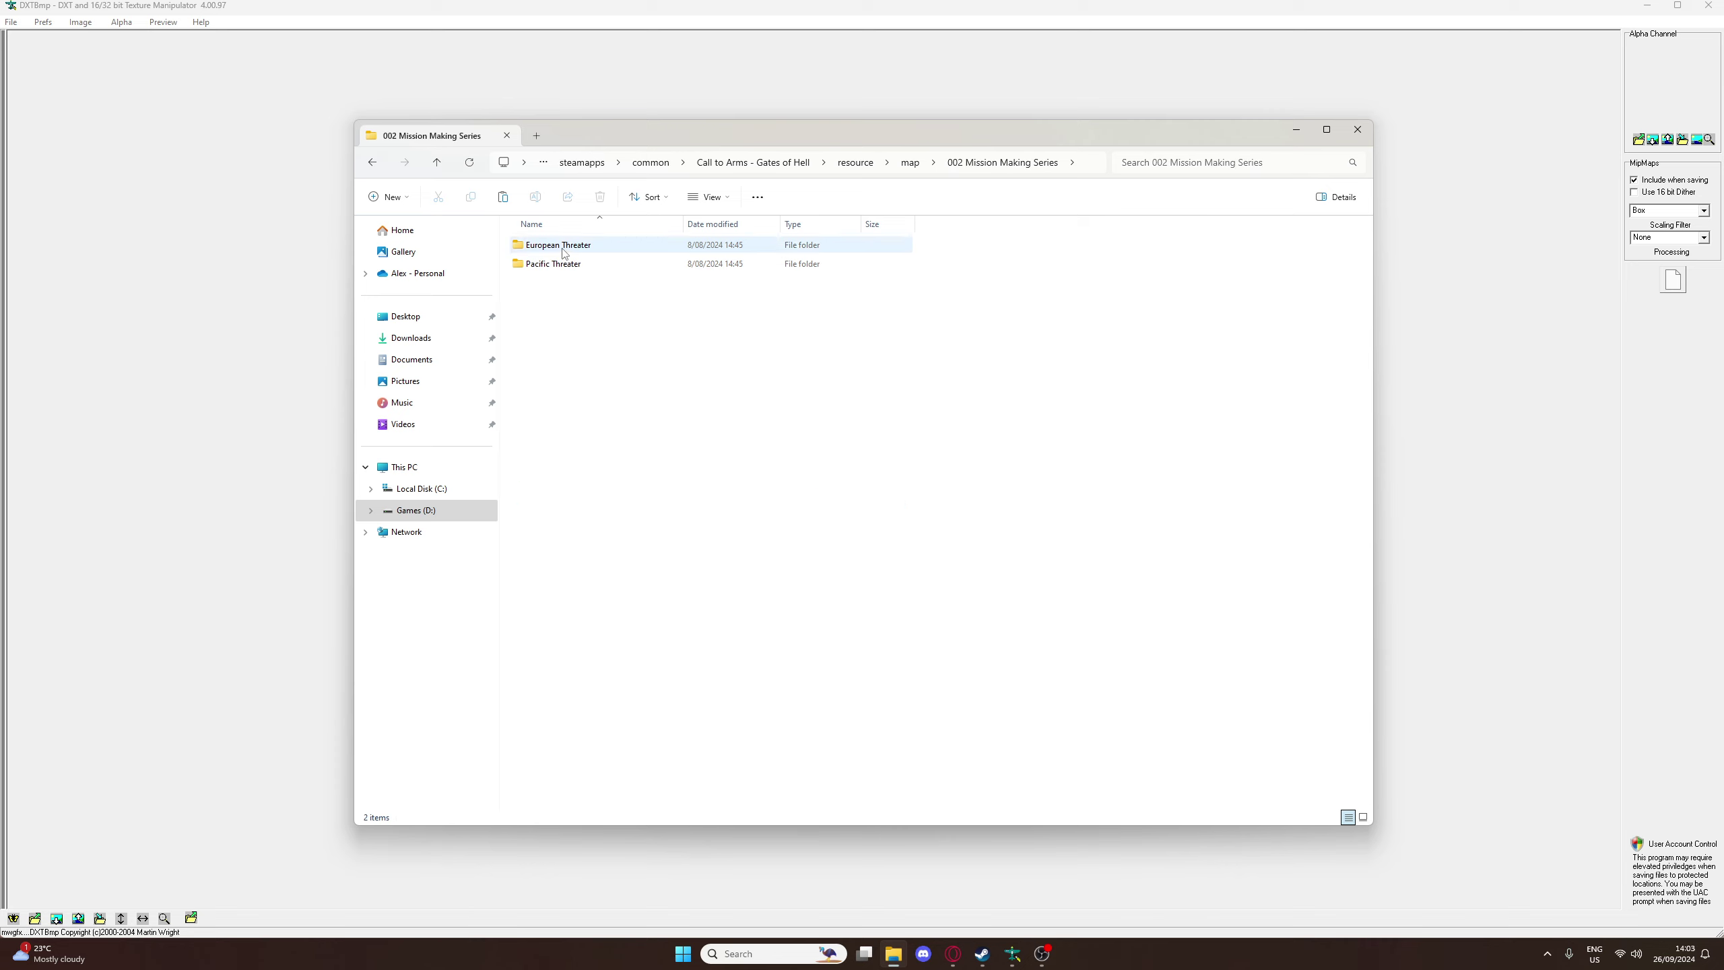
pyautogui.doubleClick(561, 247)
pyautogui.doubleClick(558, 262)
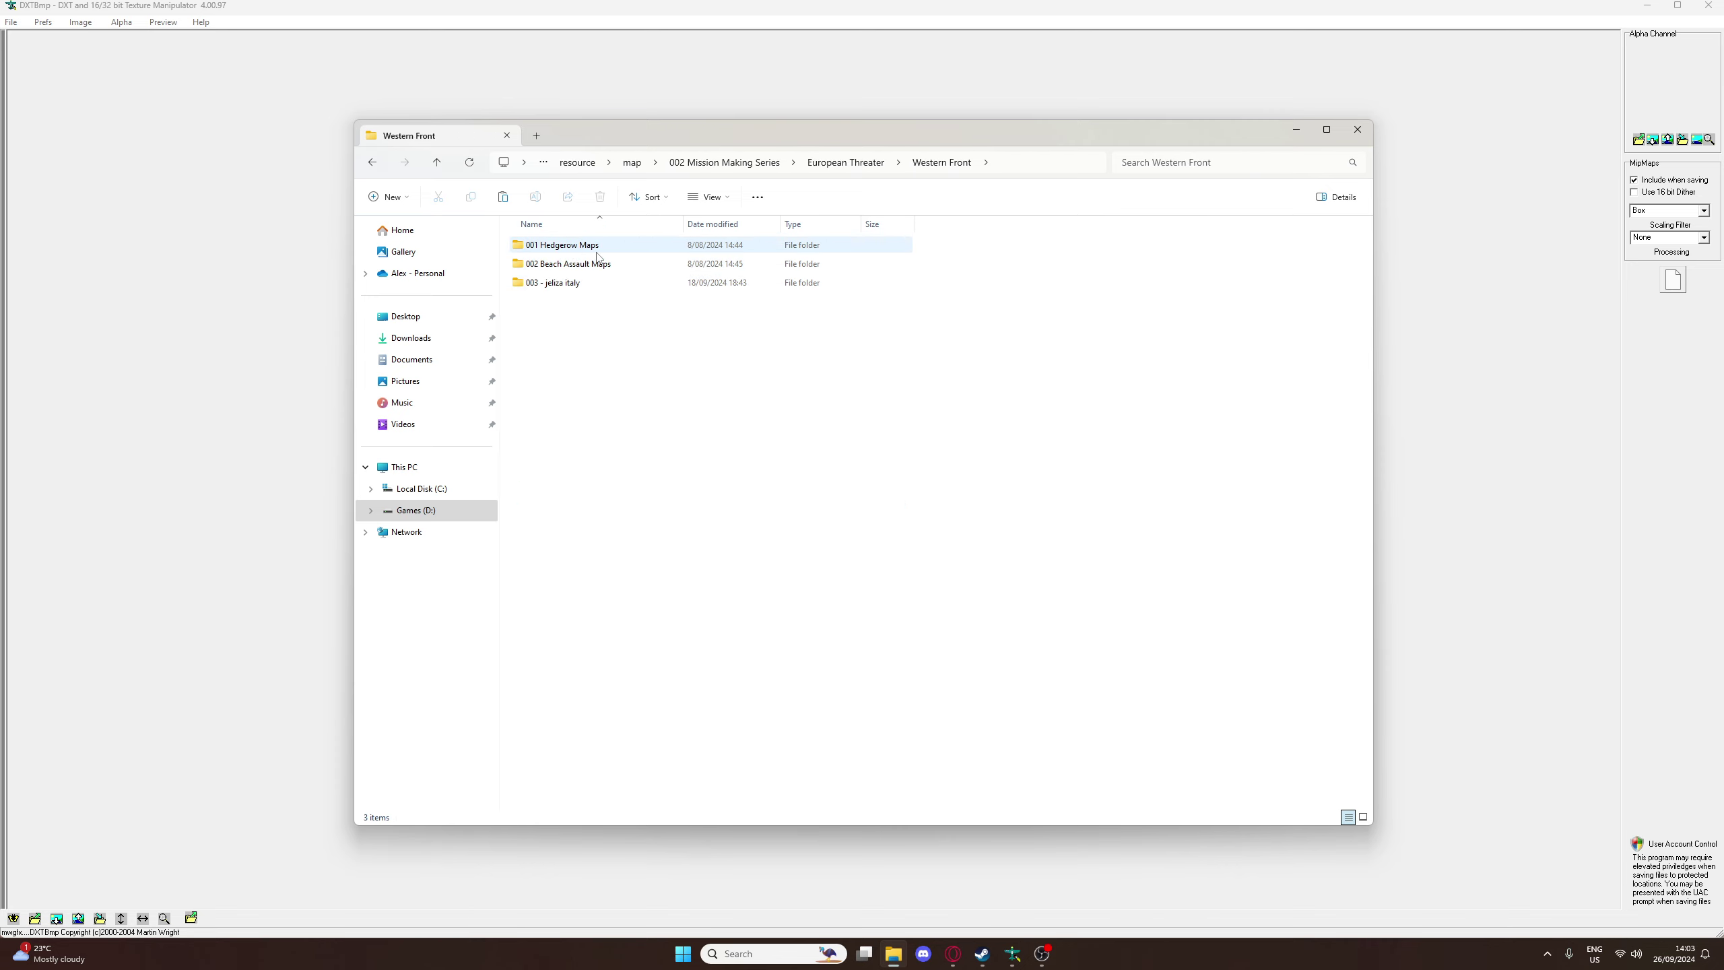
pyautogui.doubleClick(581, 248)
pyautogui.doubleClick(589, 265)
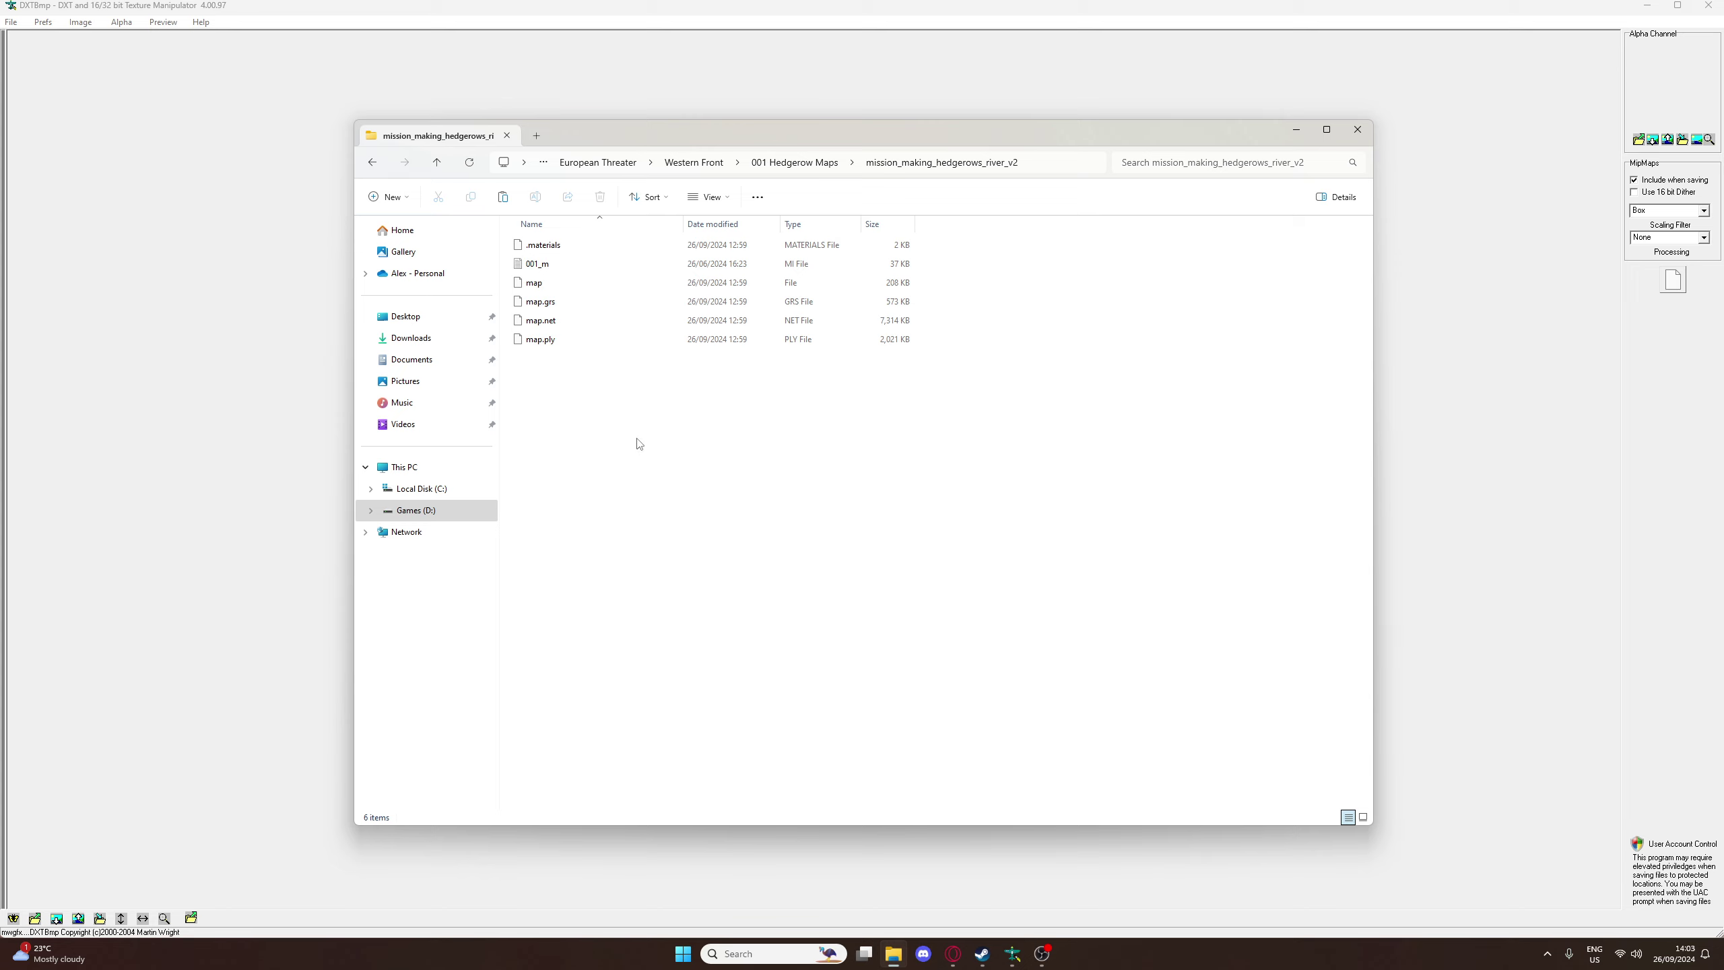
pyautogui.hotkey('ctrl', 'v')
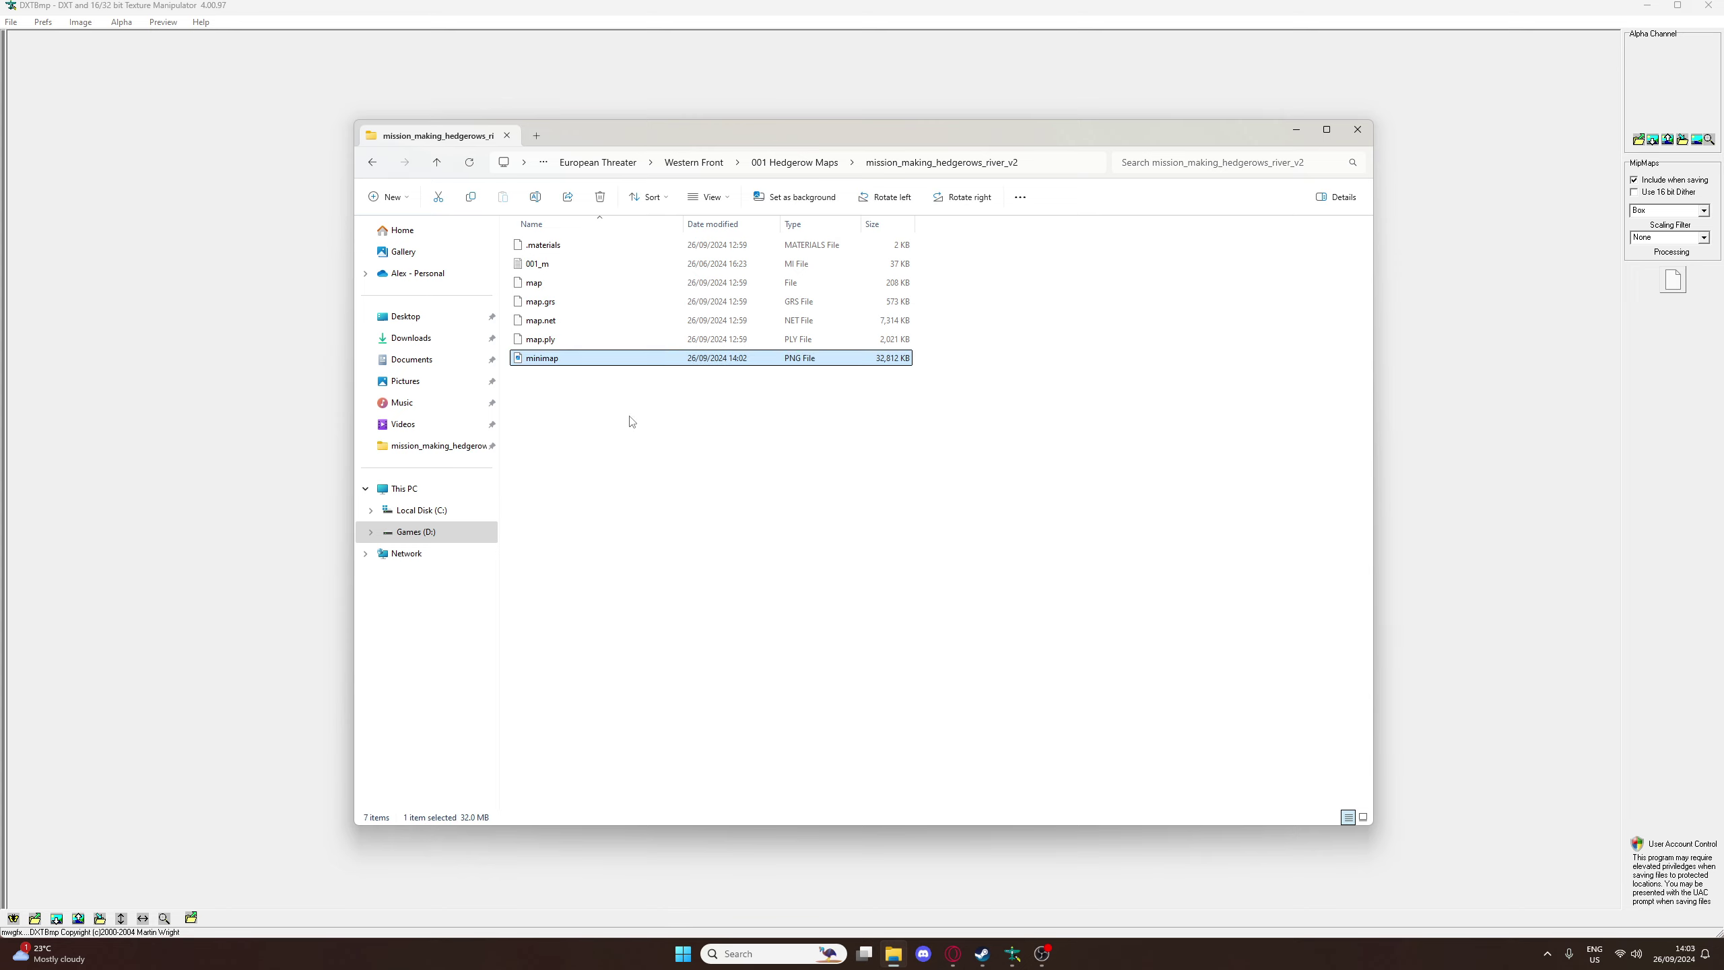
pyautogui.click(670, 536)
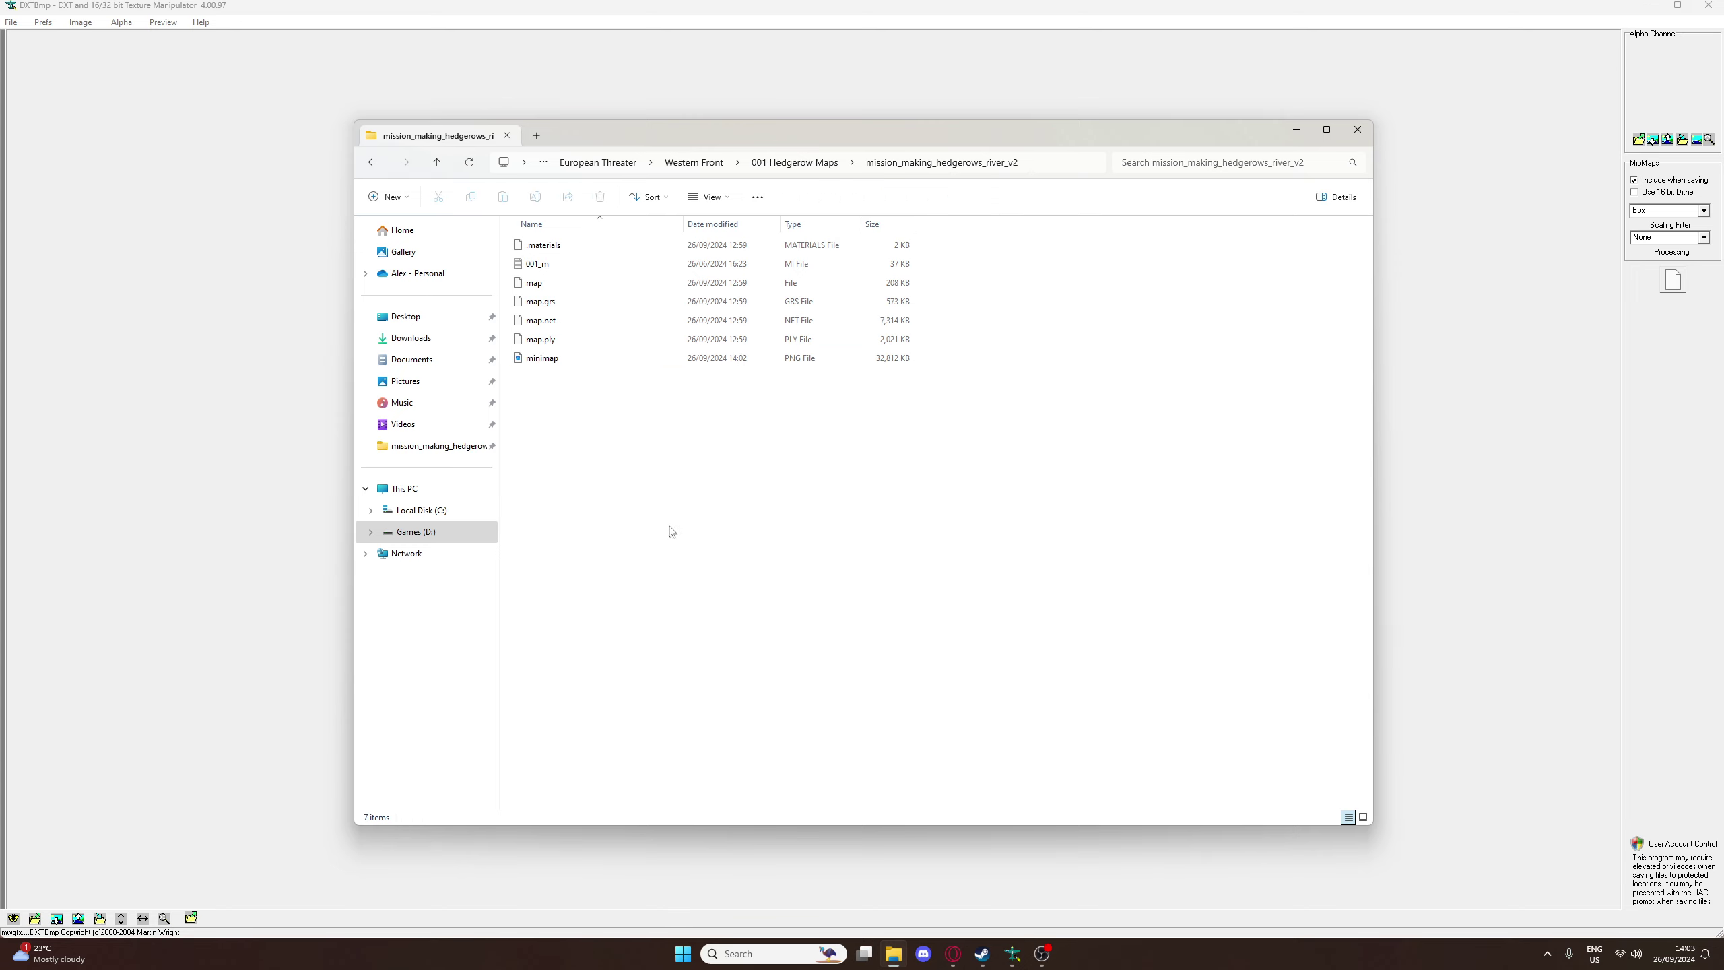
# Load the minimap PNG into DXTBmp and export it as a DDS DXT1 (NoAlpha) texture named minimap in the map's folder
pyautogui.moveTo(633, 135); pyautogui.dragTo(745, 127)
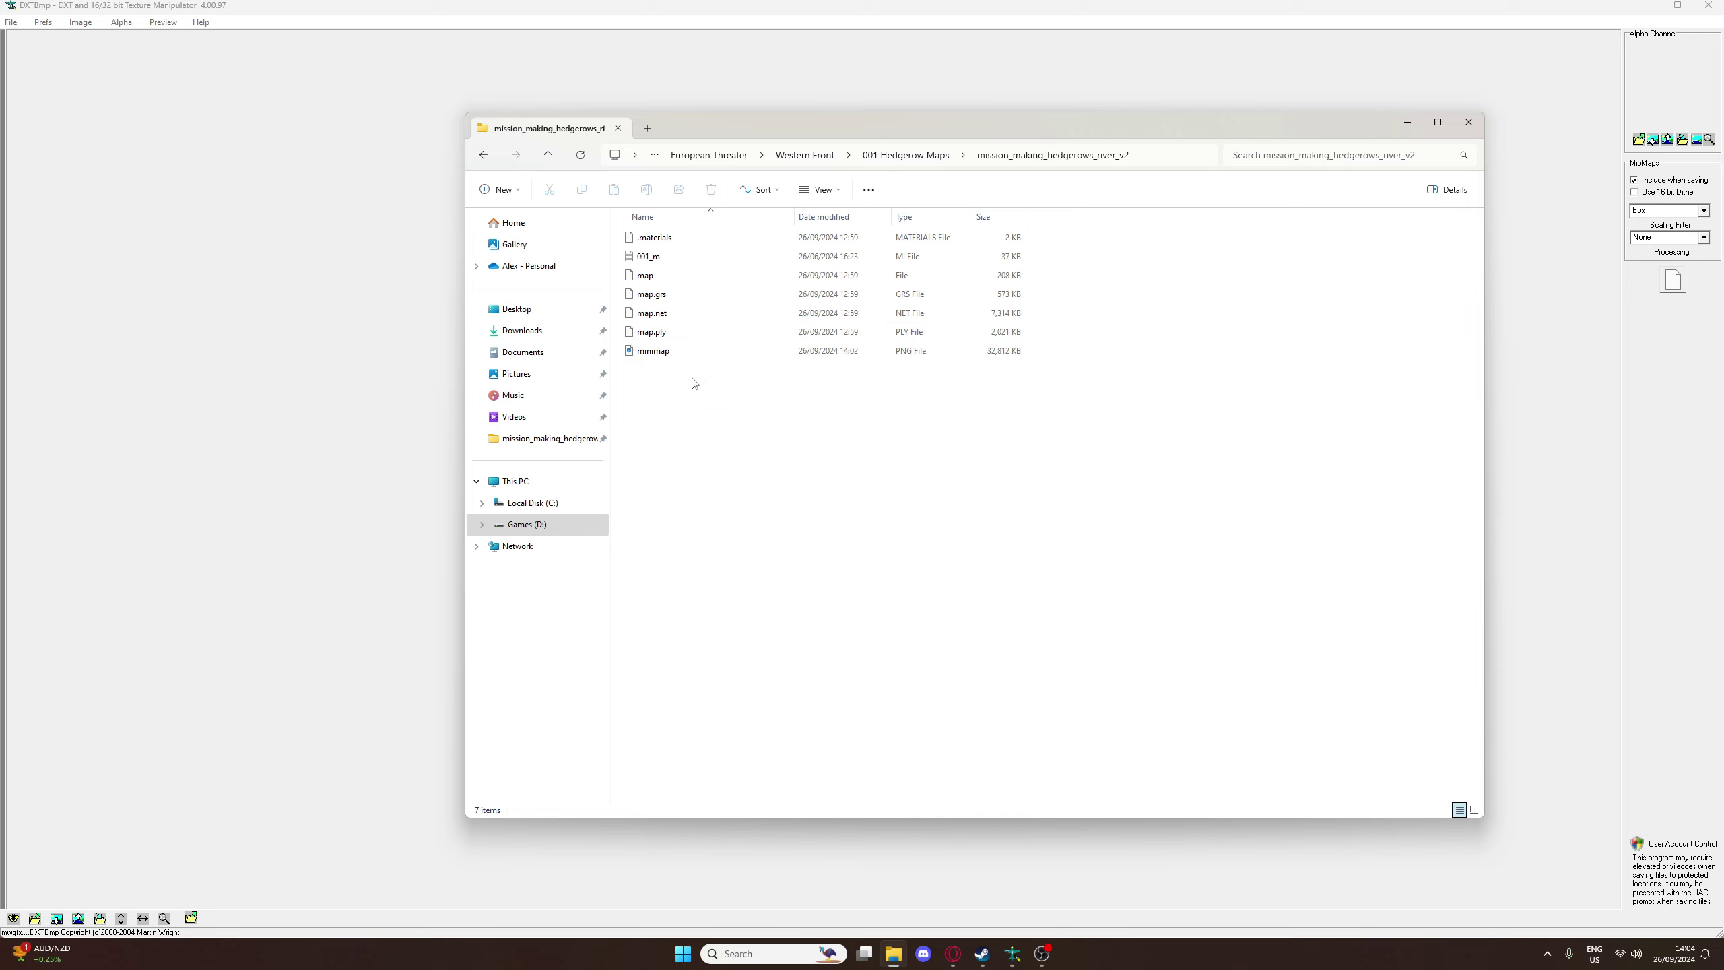
pyautogui.moveTo(662, 350); pyautogui.dragTo(348, 398)
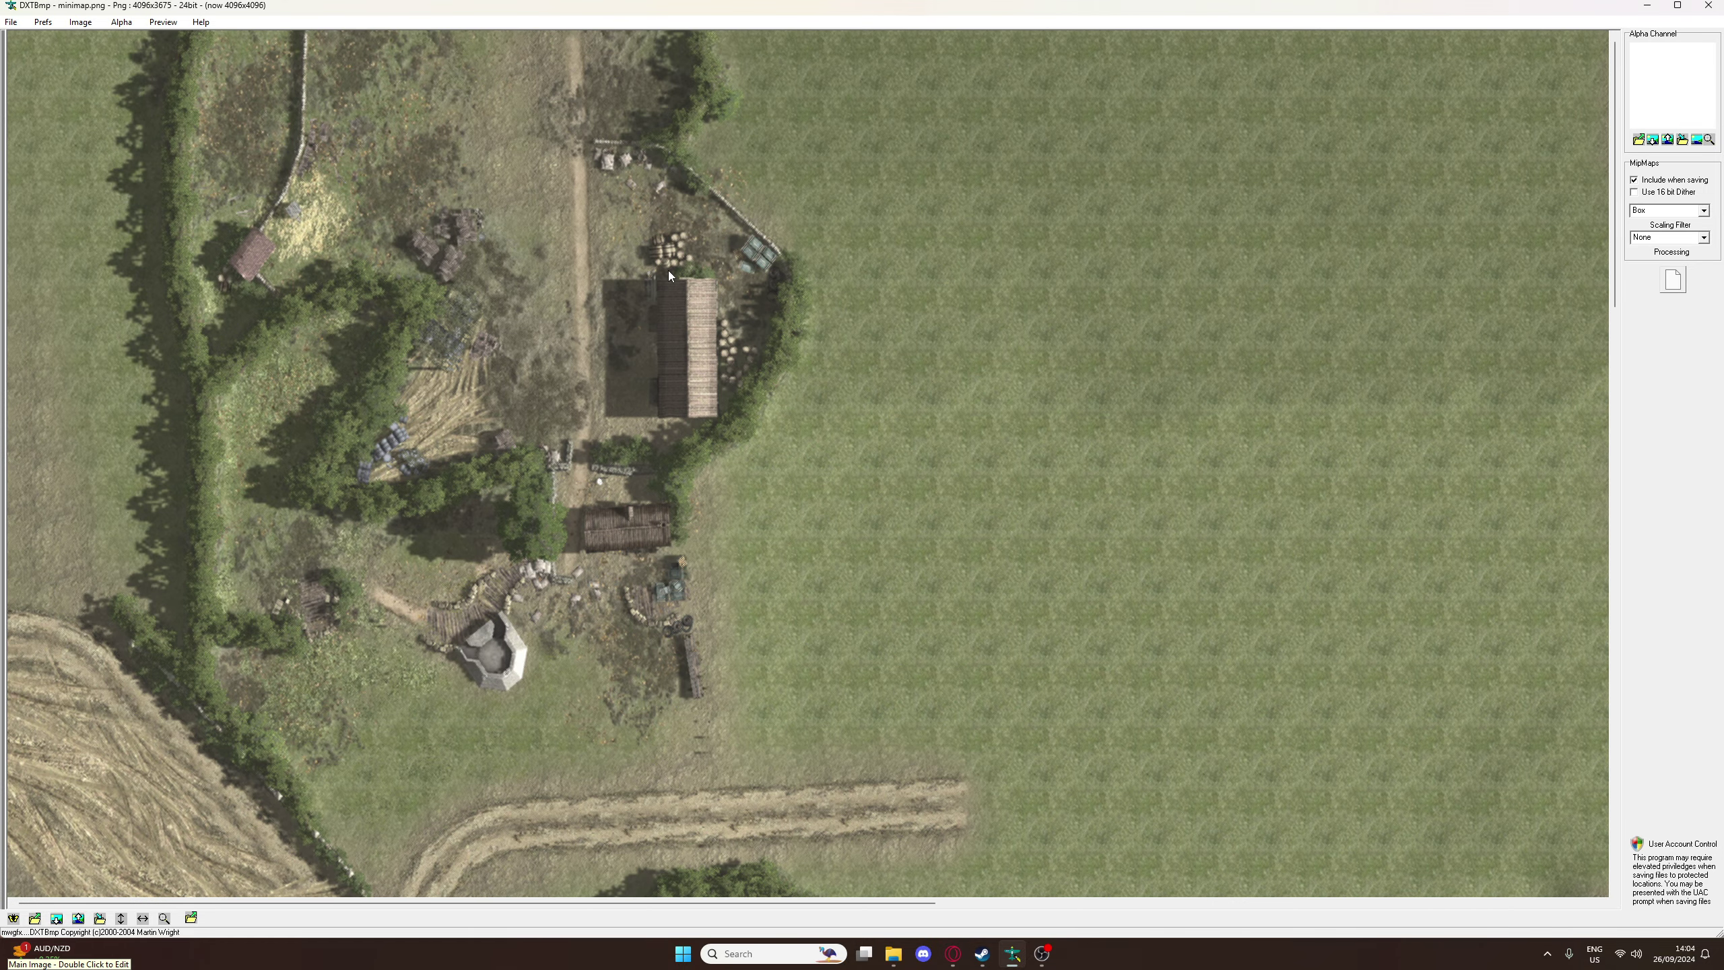
pyautogui.click(11, 22)
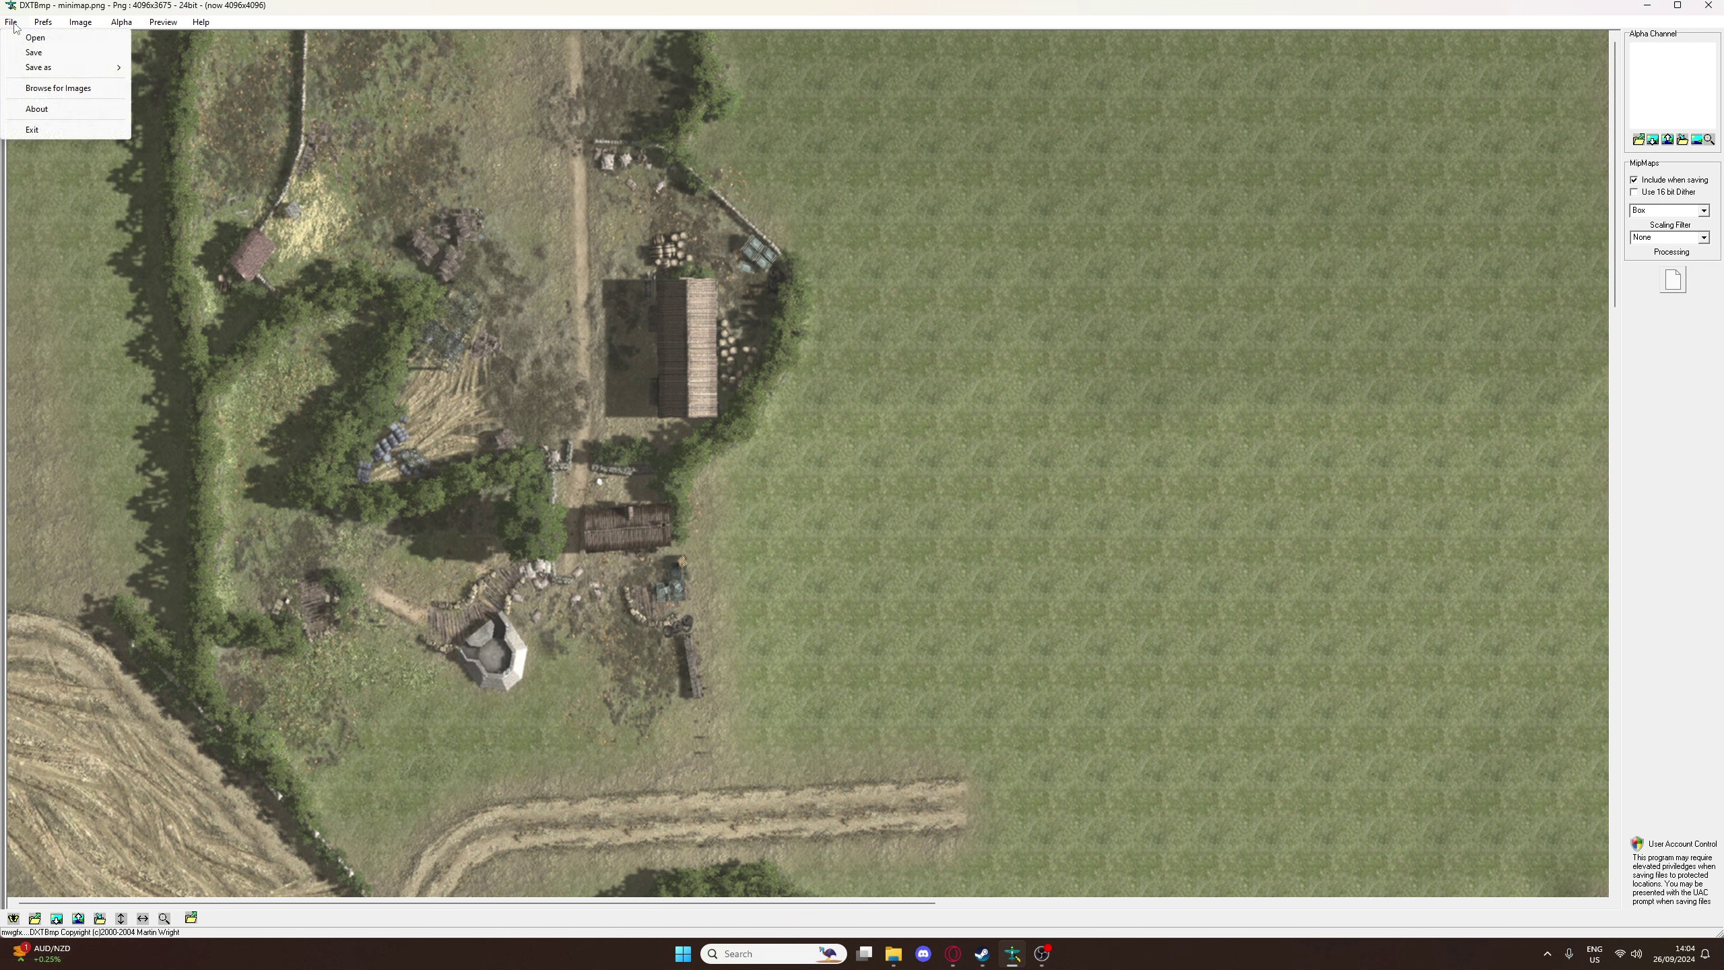
pyautogui.moveTo(81, 71)
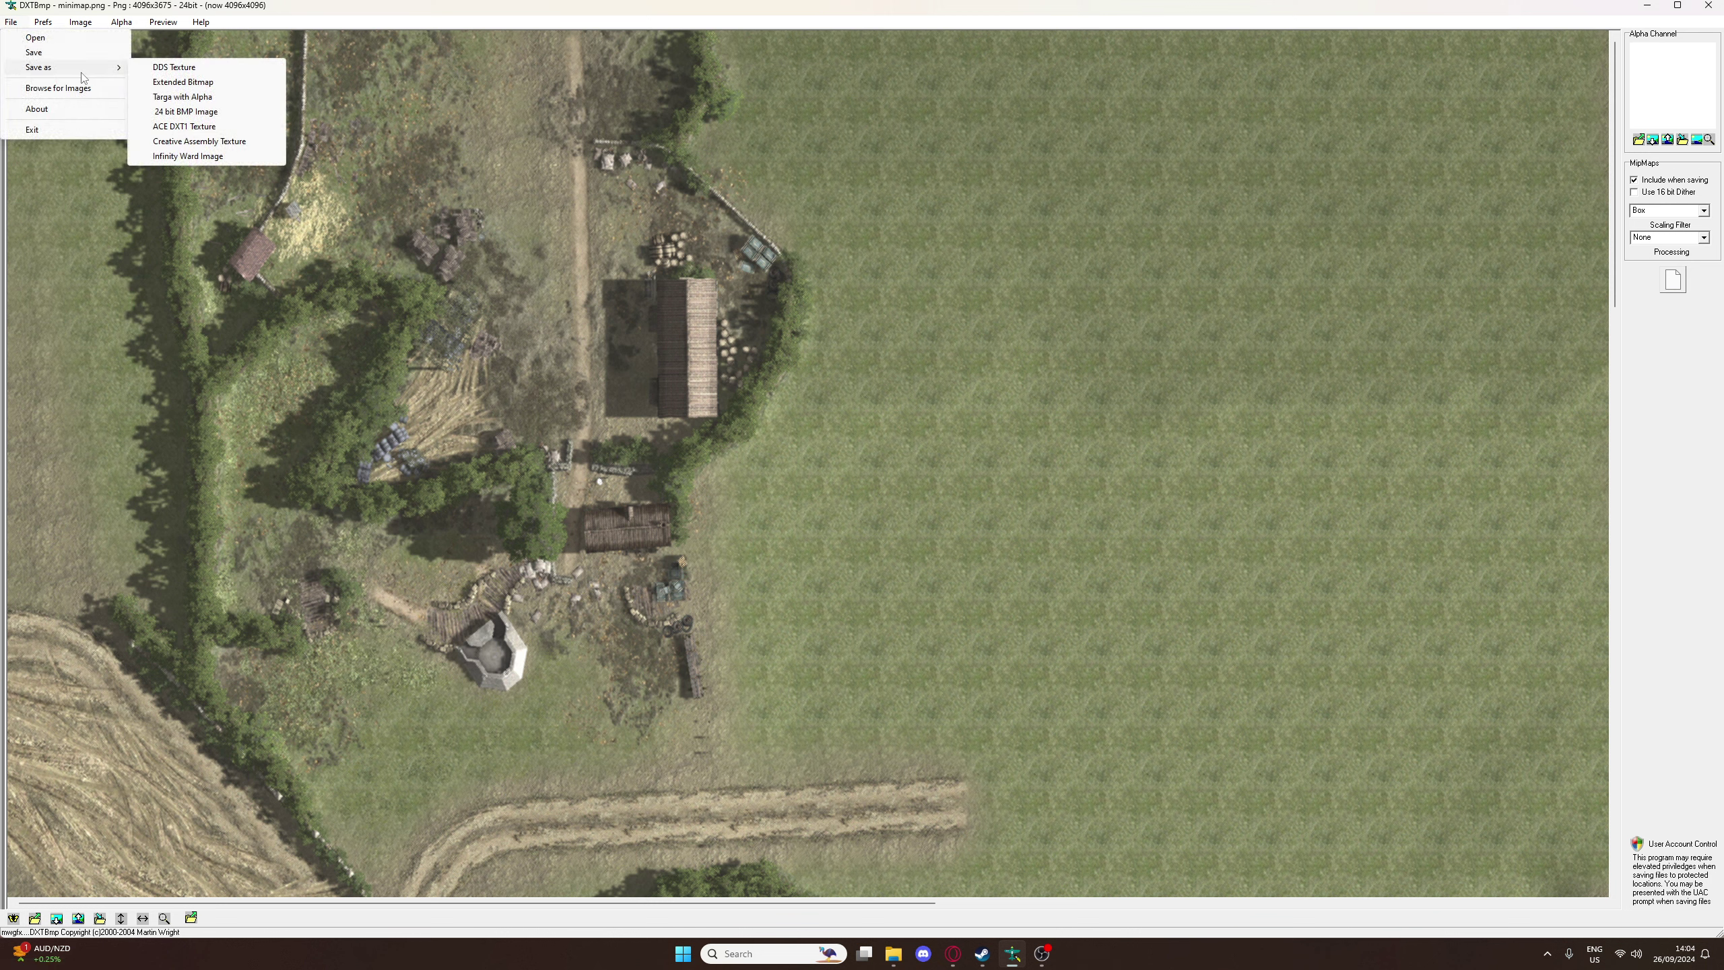
pyautogui.click(173, 67)
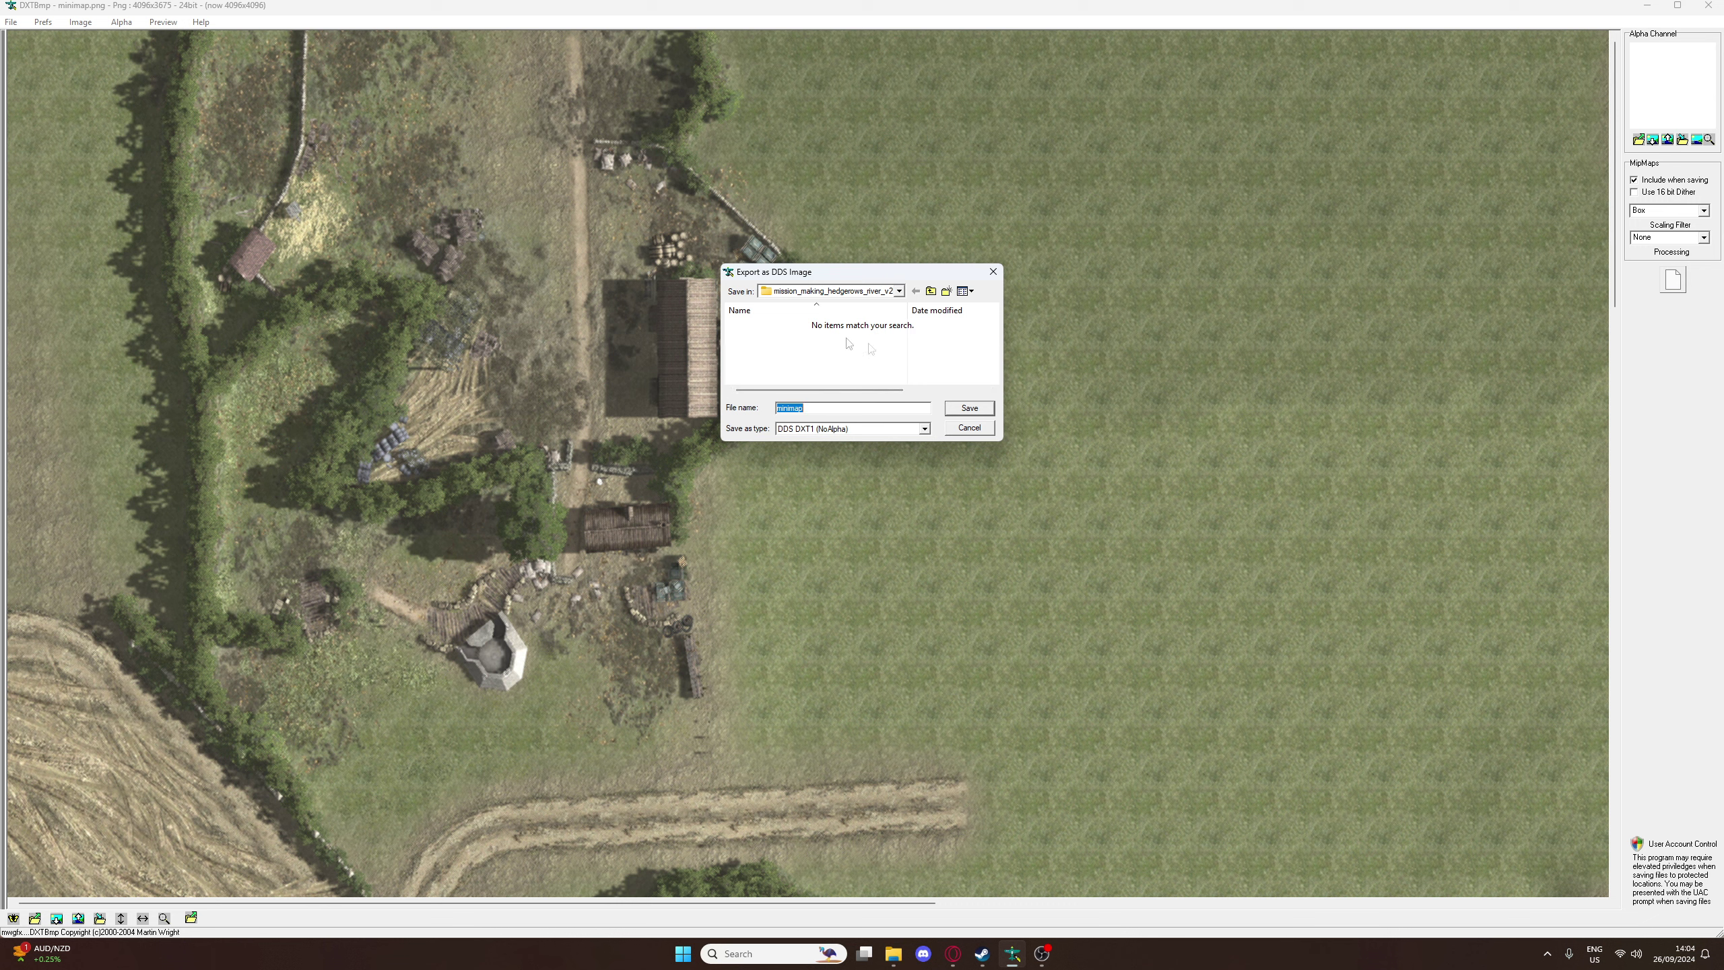
pyautogui.click(968, 406)
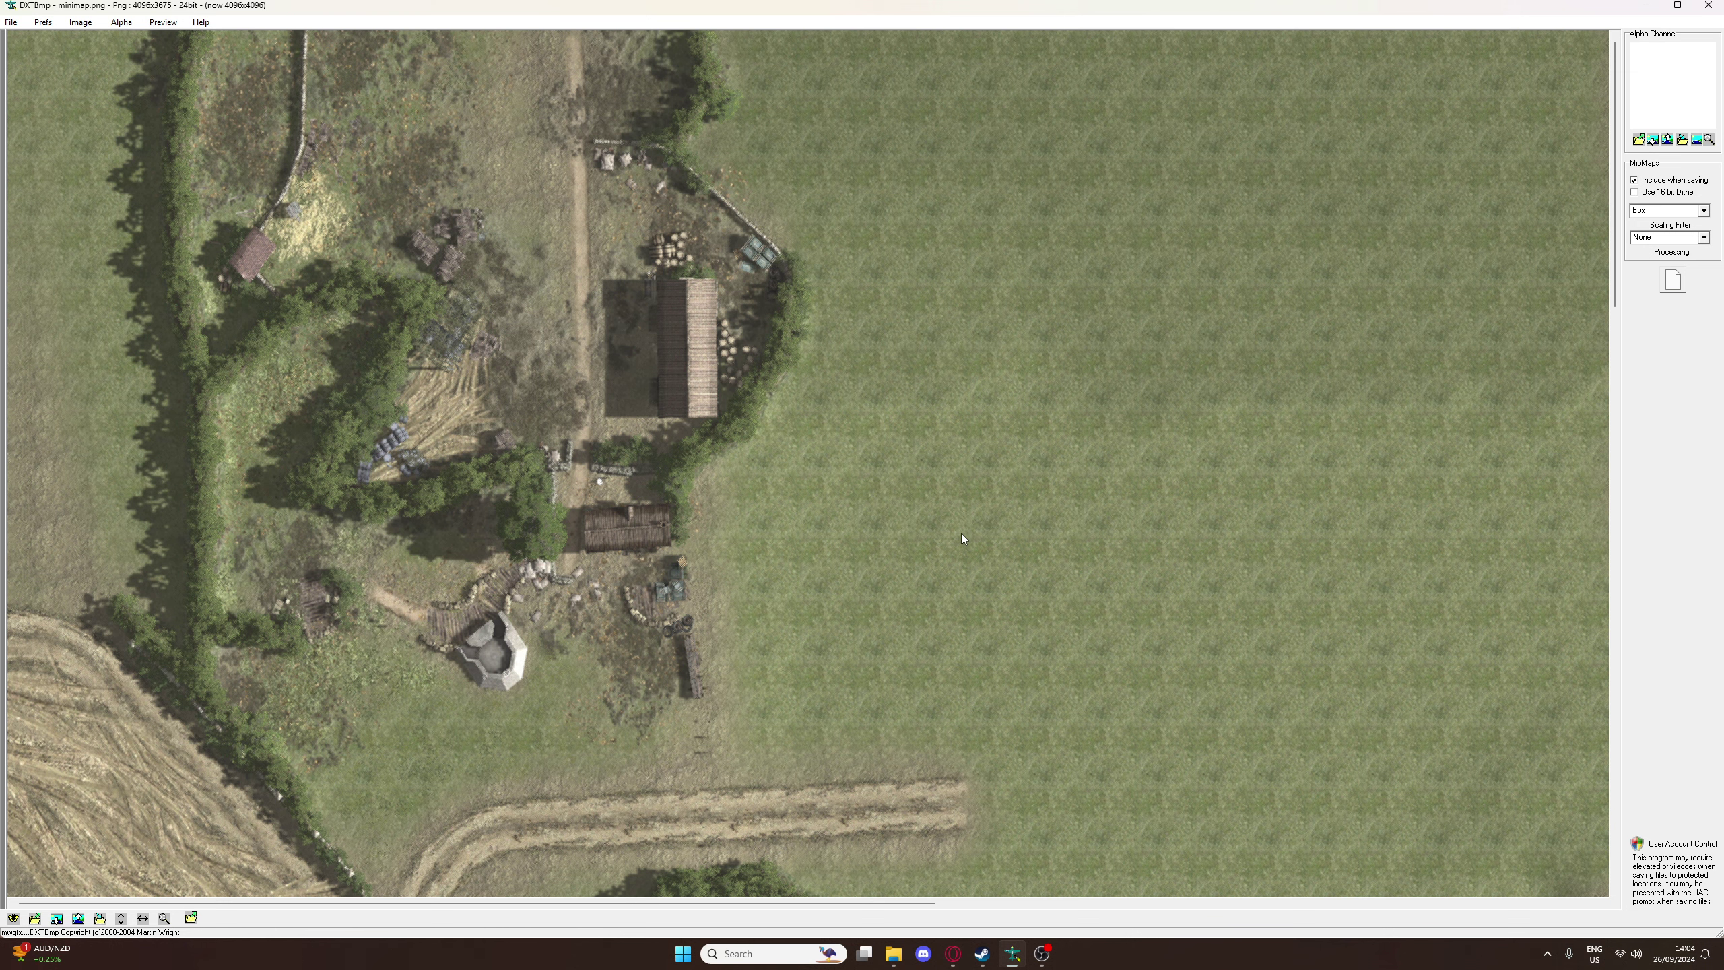
# In File Explorer, delete the minimap PNG from the mission_making_hedgerows_river_v2 folder
pyautogui.click(893, 953)
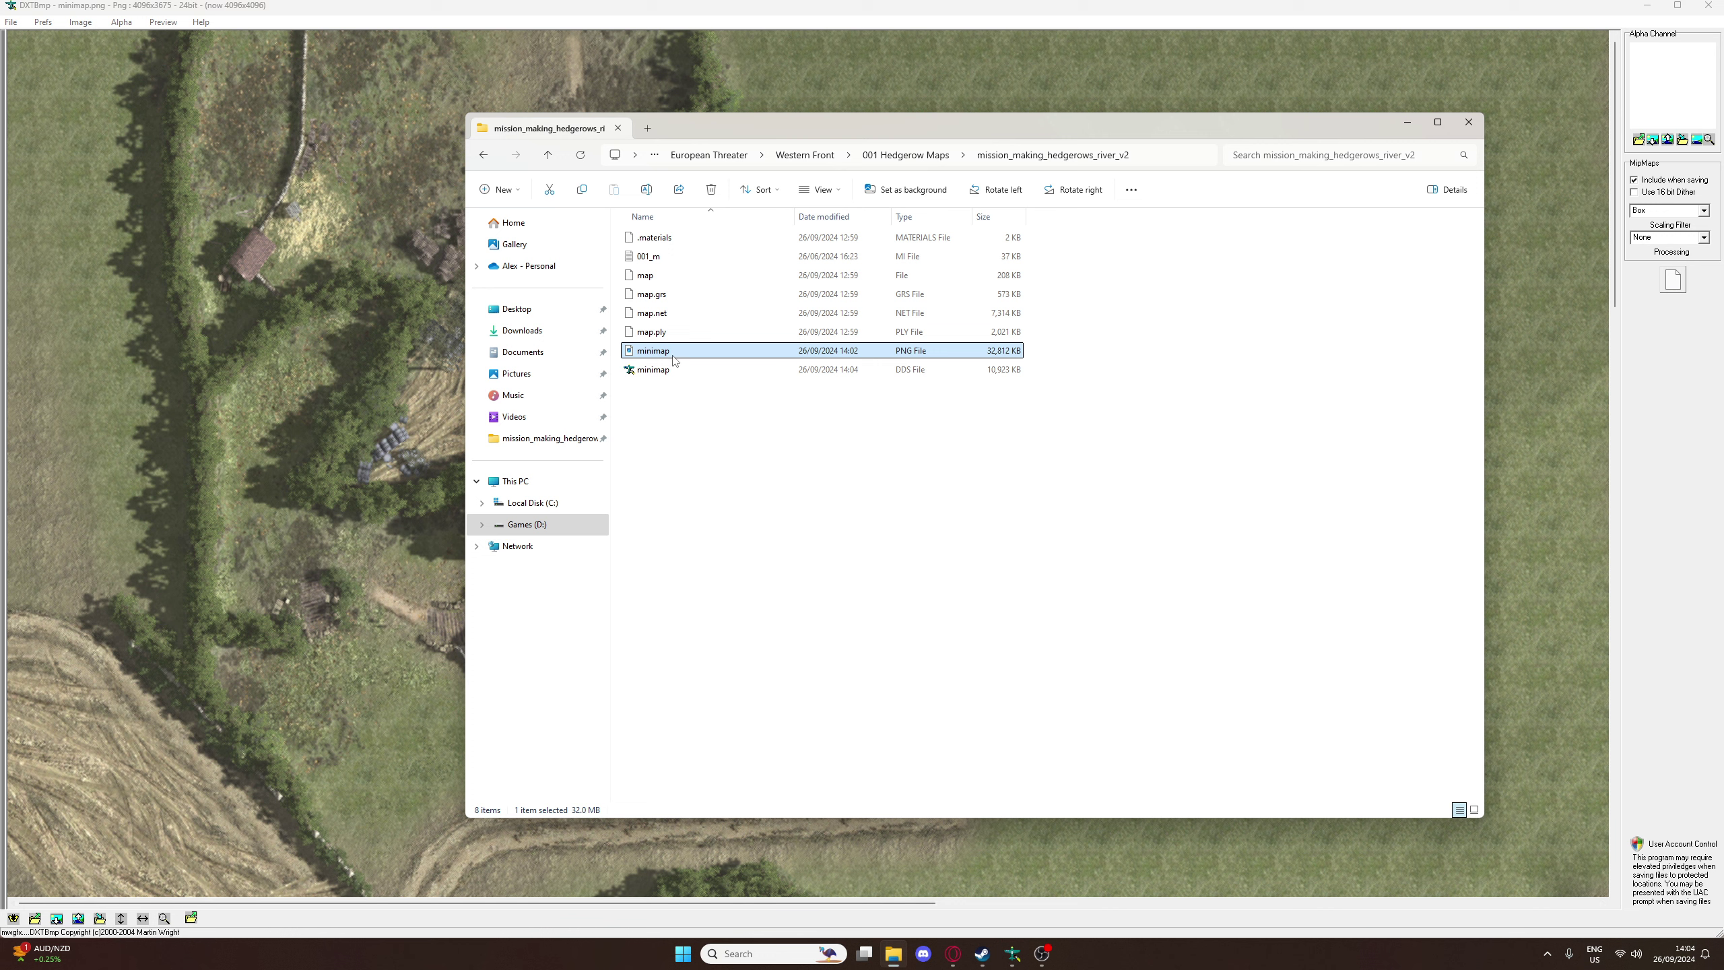
pyautogui.press('Delete')
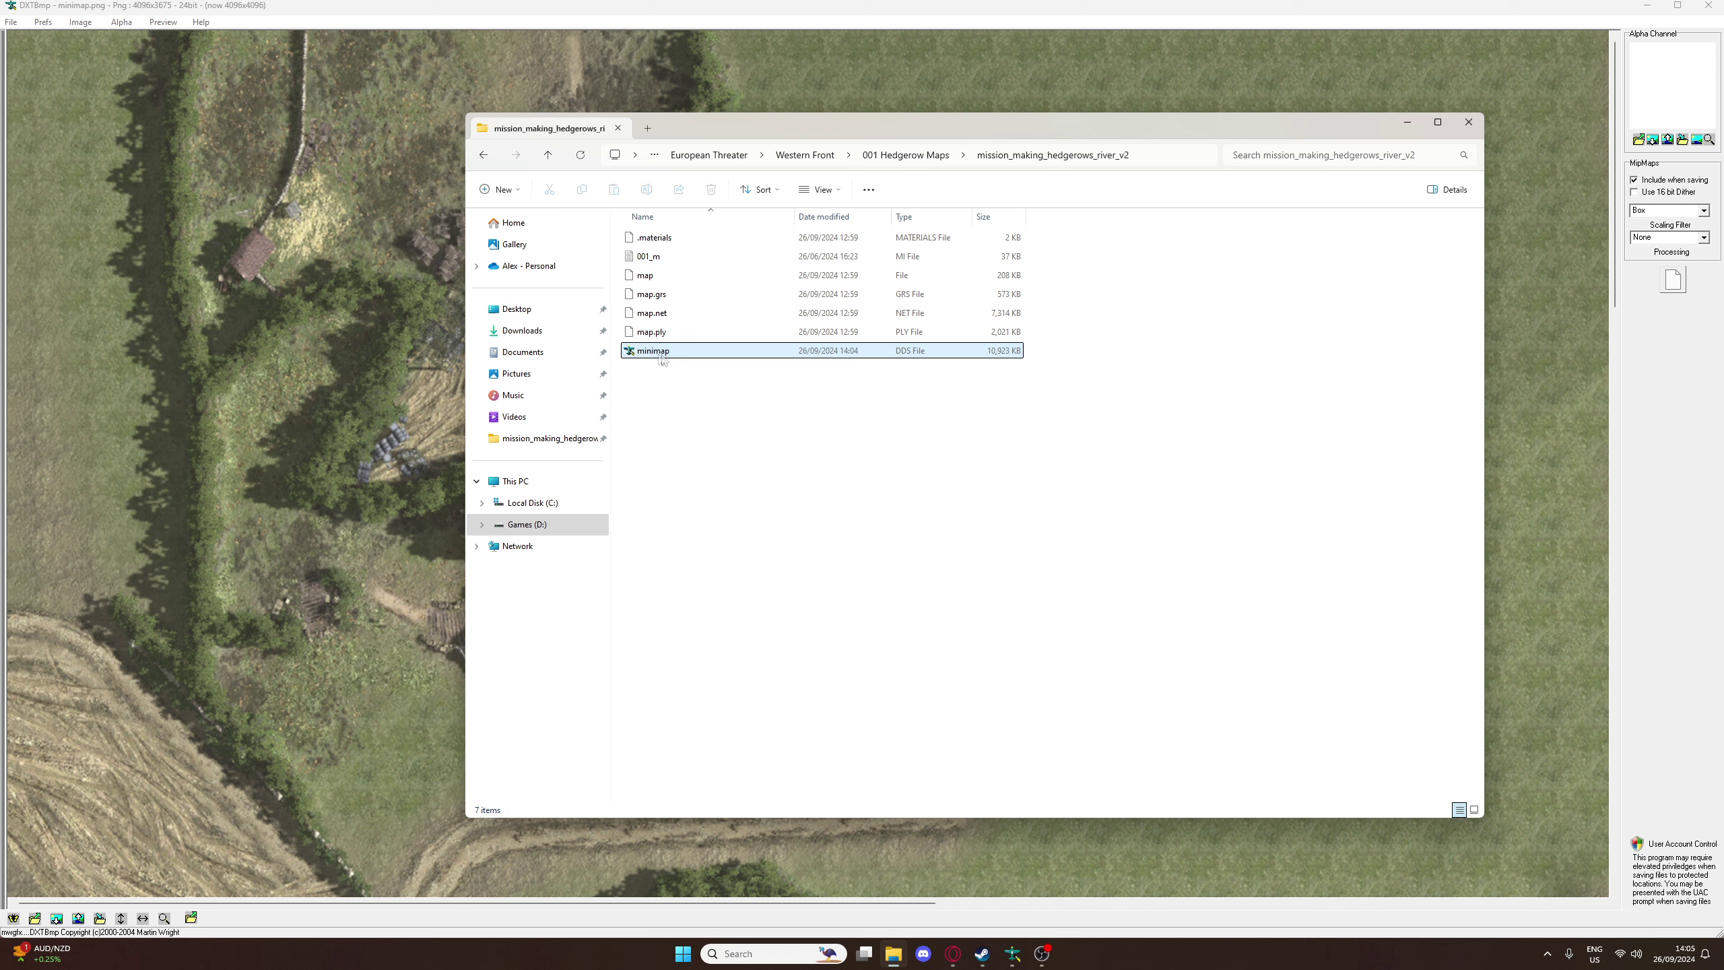
pyautogui.click(723, 430)
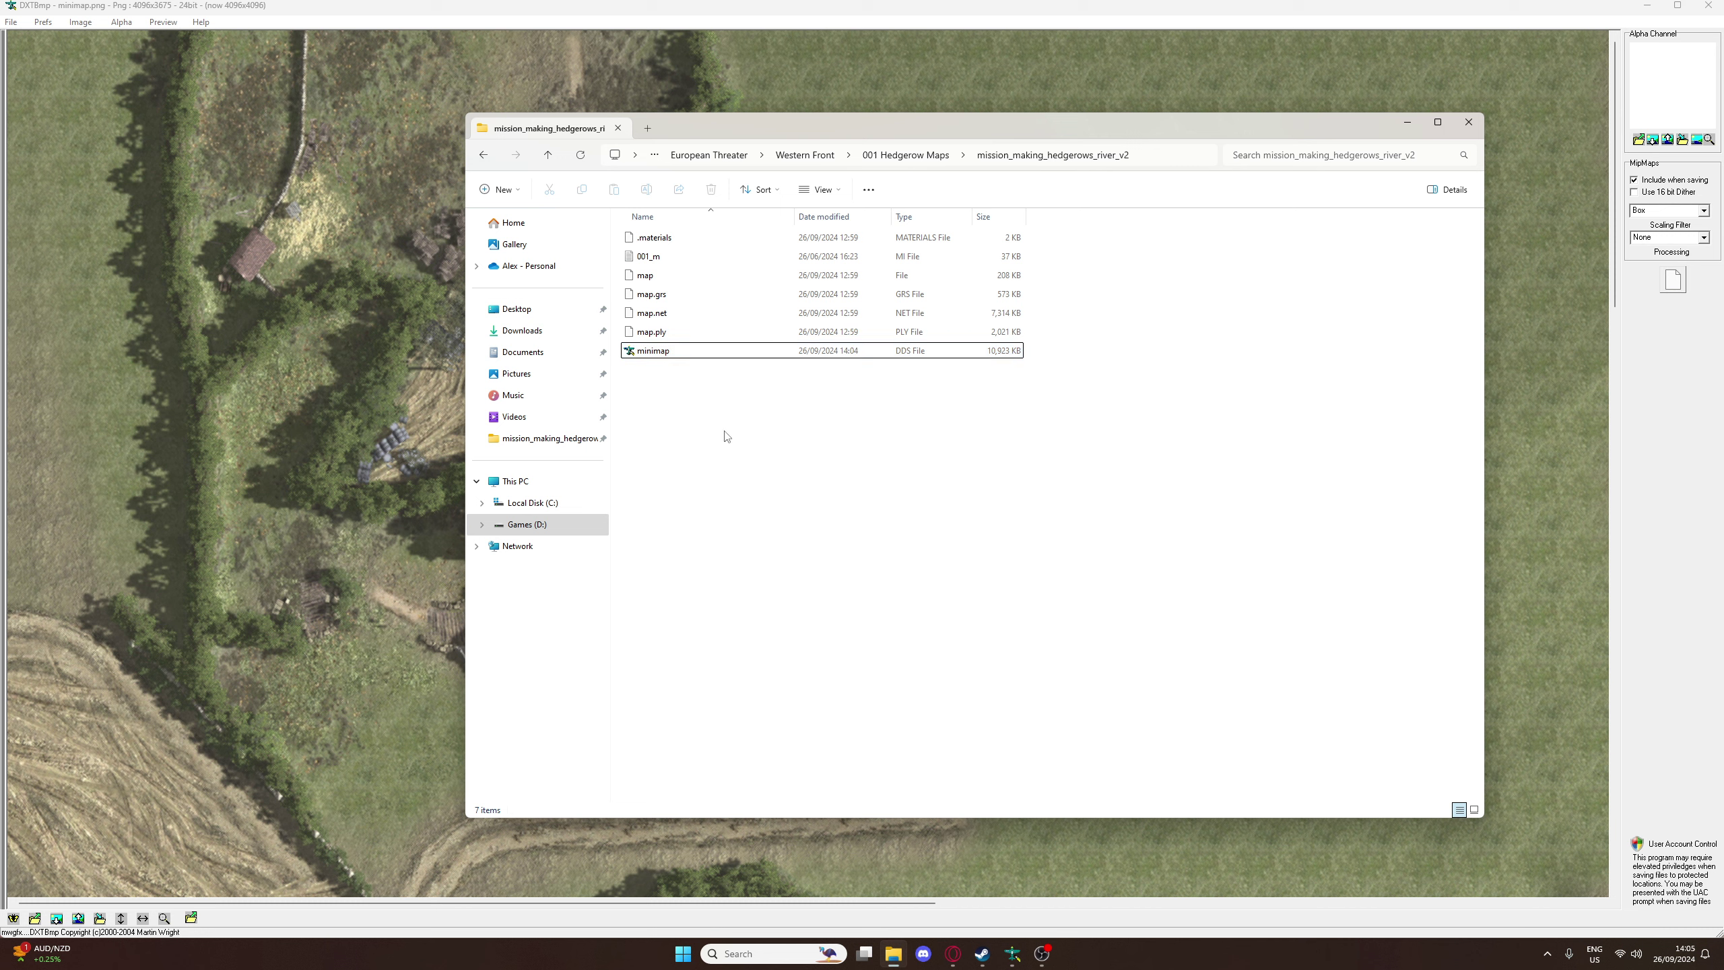
pyautogui.click(1405, 124)
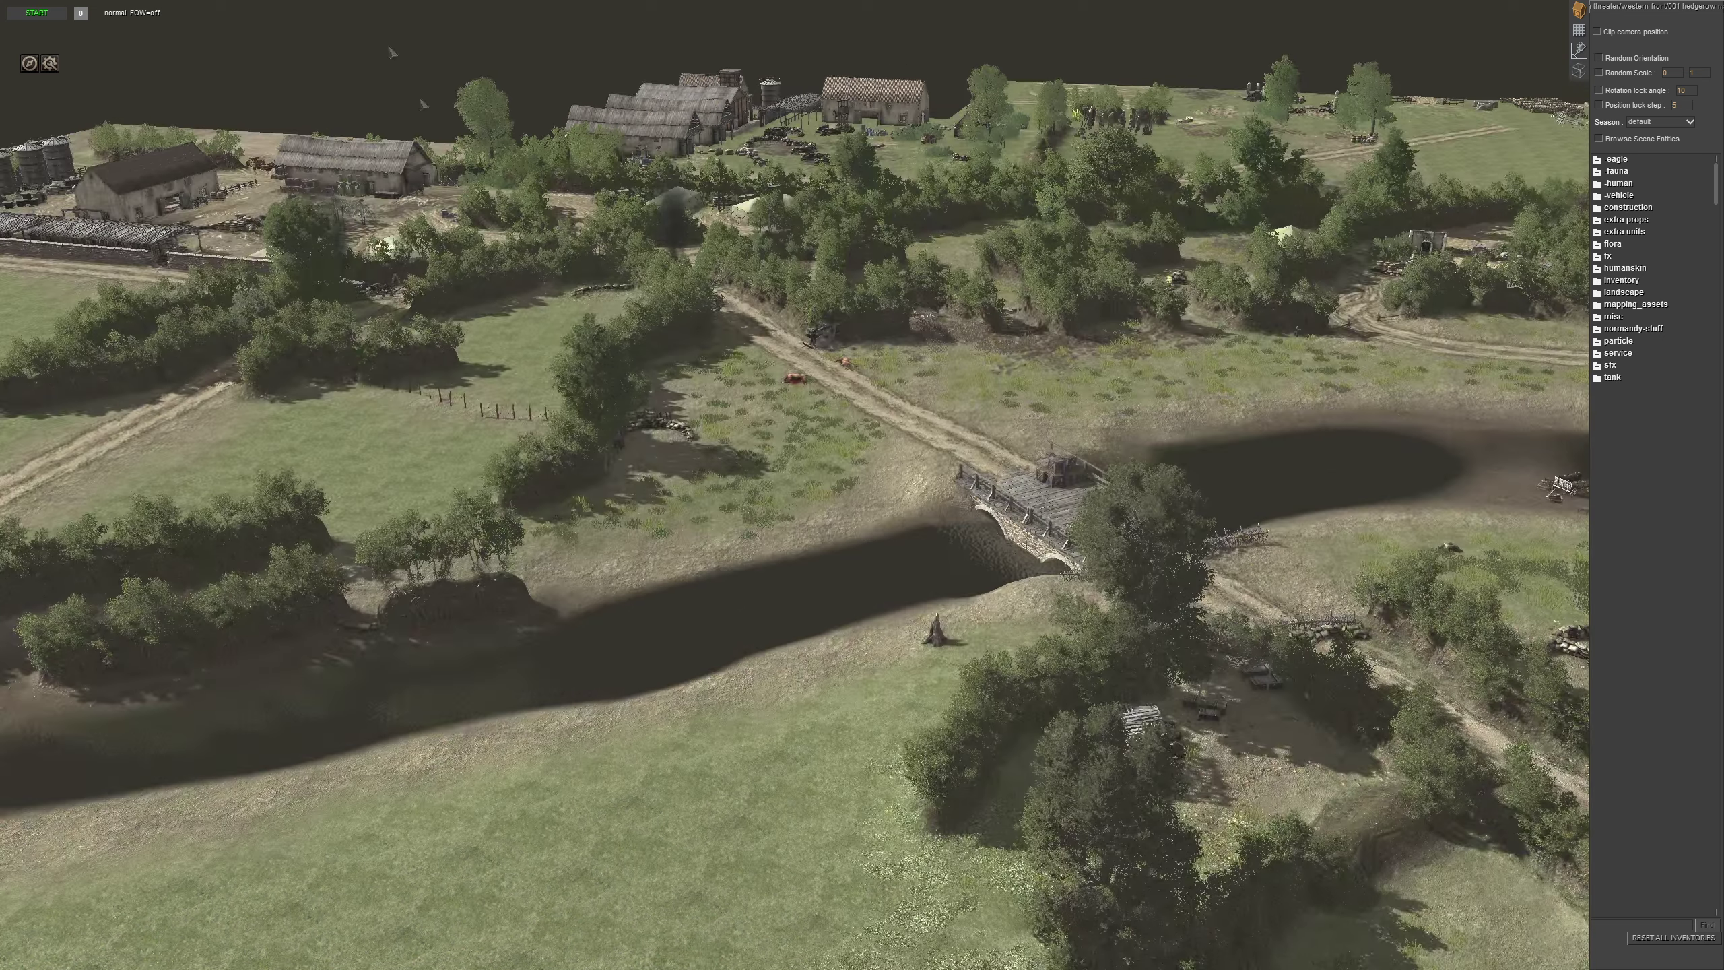
# Return to the Gates of Hell map editor and switch the hedgerow map out of the entity editing mode
pyautogui.moveTo(631, 464); pyautogui.dragTo(718, 458, button='middle')
pyautogui.press('F1')
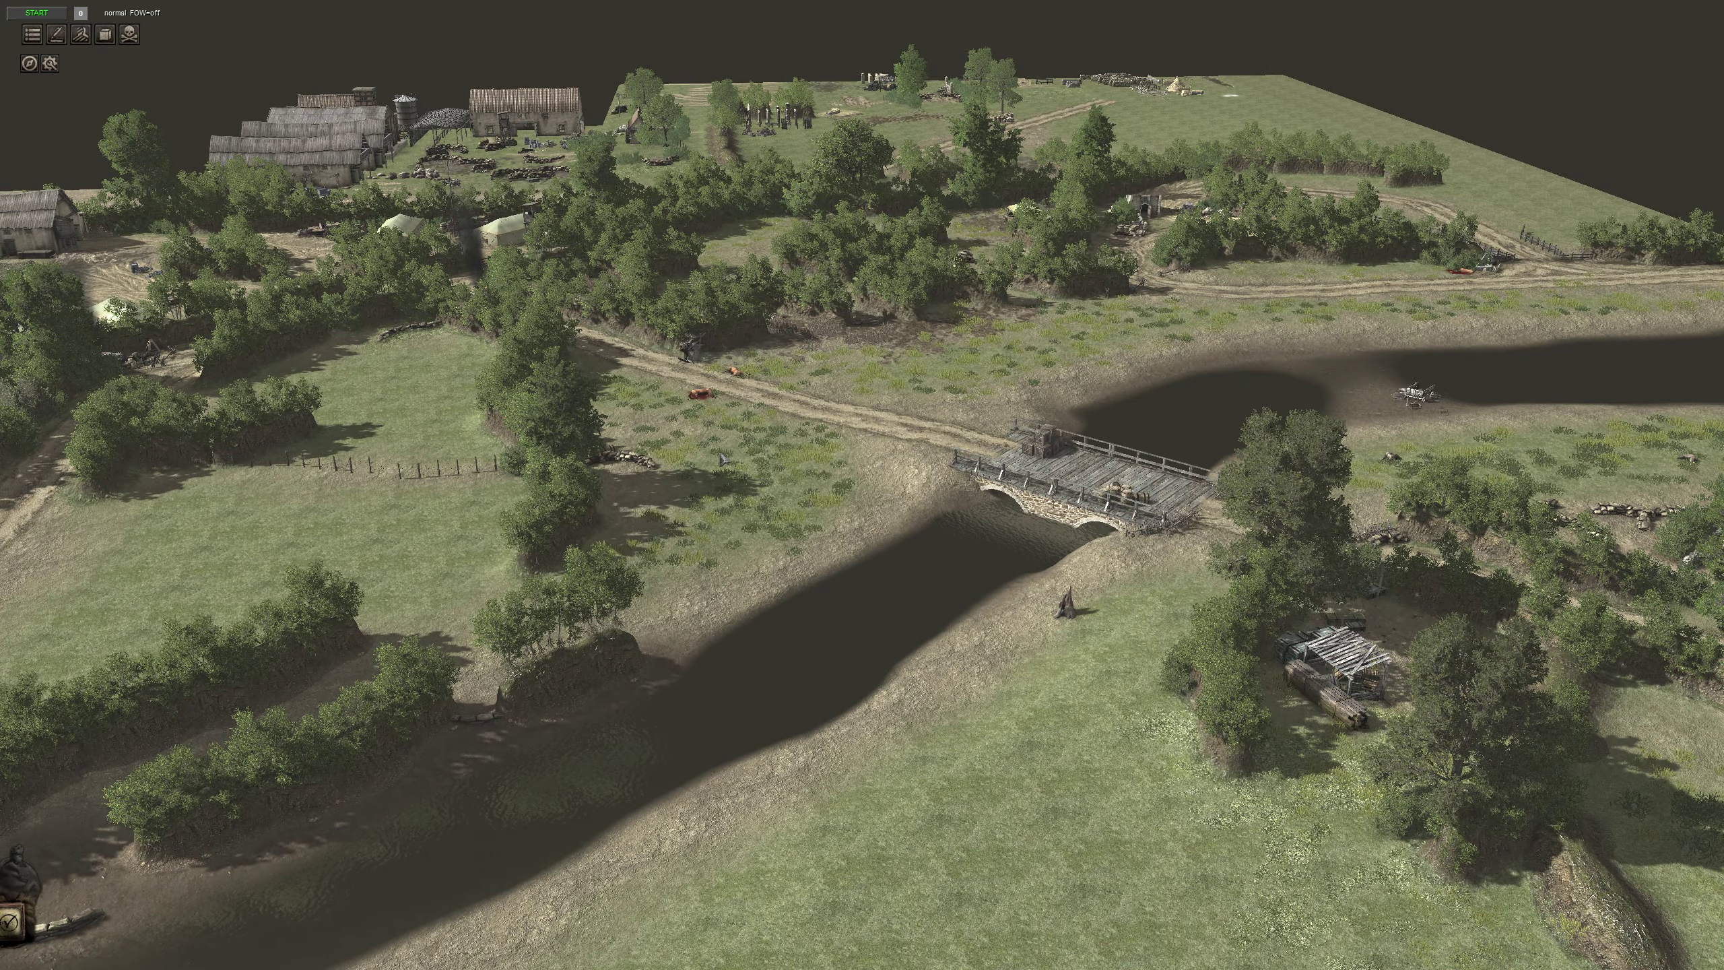
# Bring up the in-game minimap and check it against the terrain by moving the camera to the bridges, closing it when done
pyautogui.press('m')
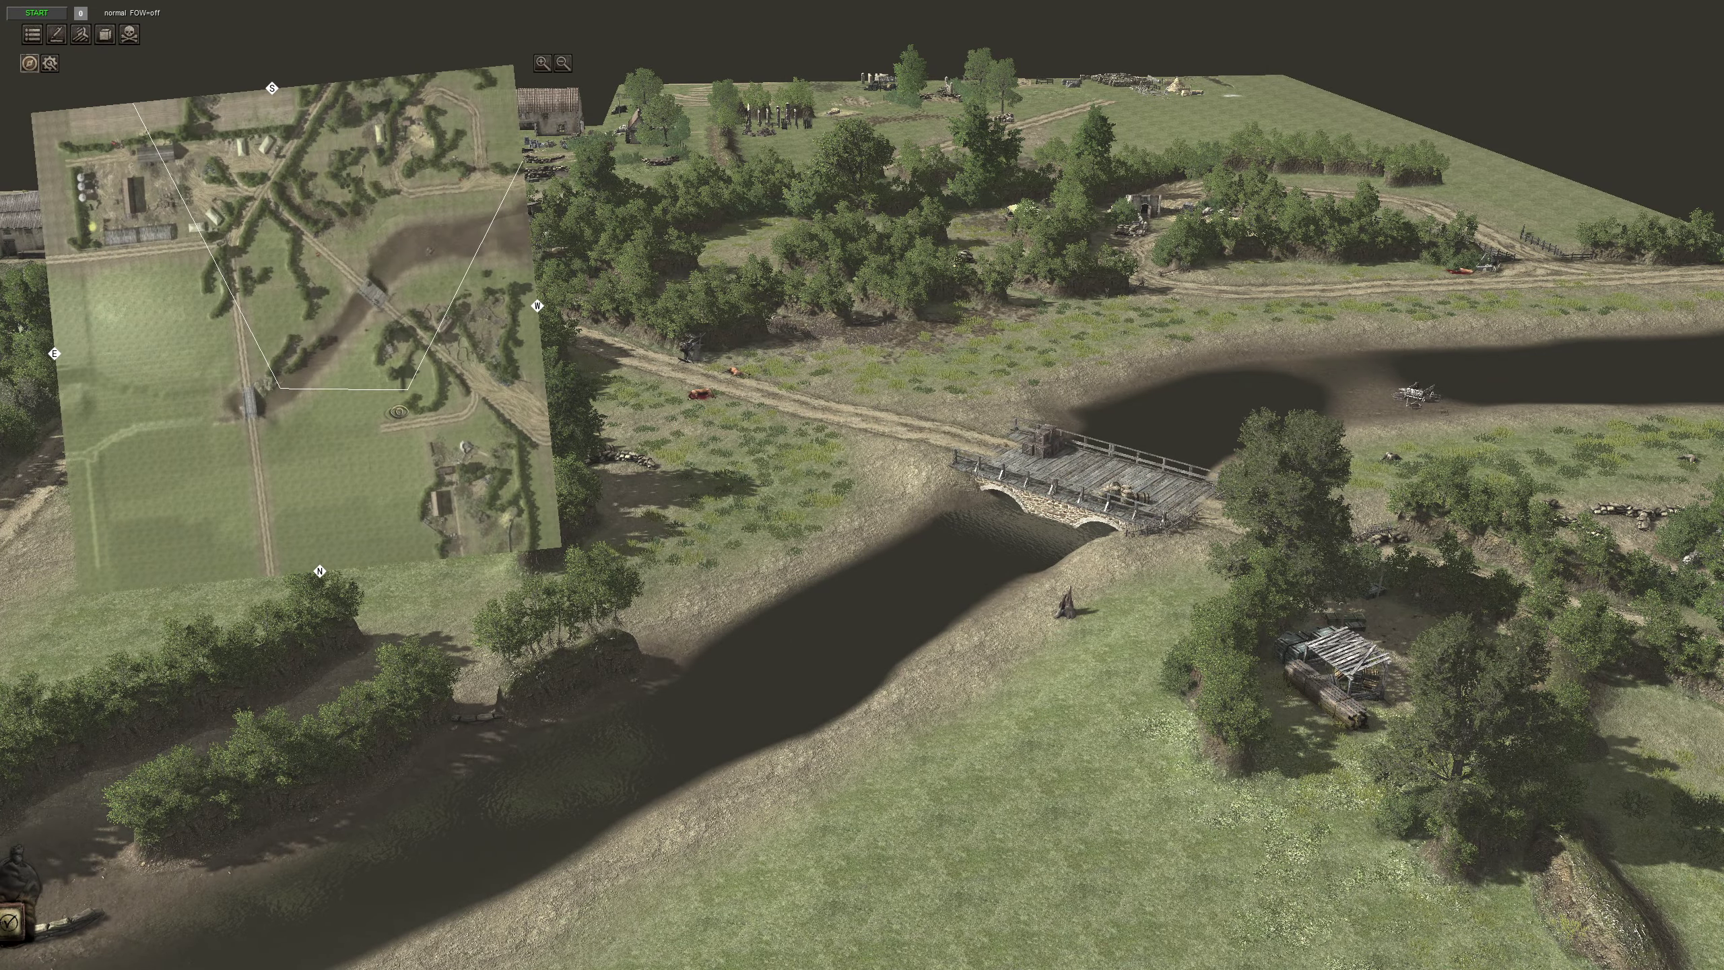
pyautogui.moveTo(785, 449); pyautogui.dragTo(984, 458, button='middle')
pyautogui.click(250, 290)
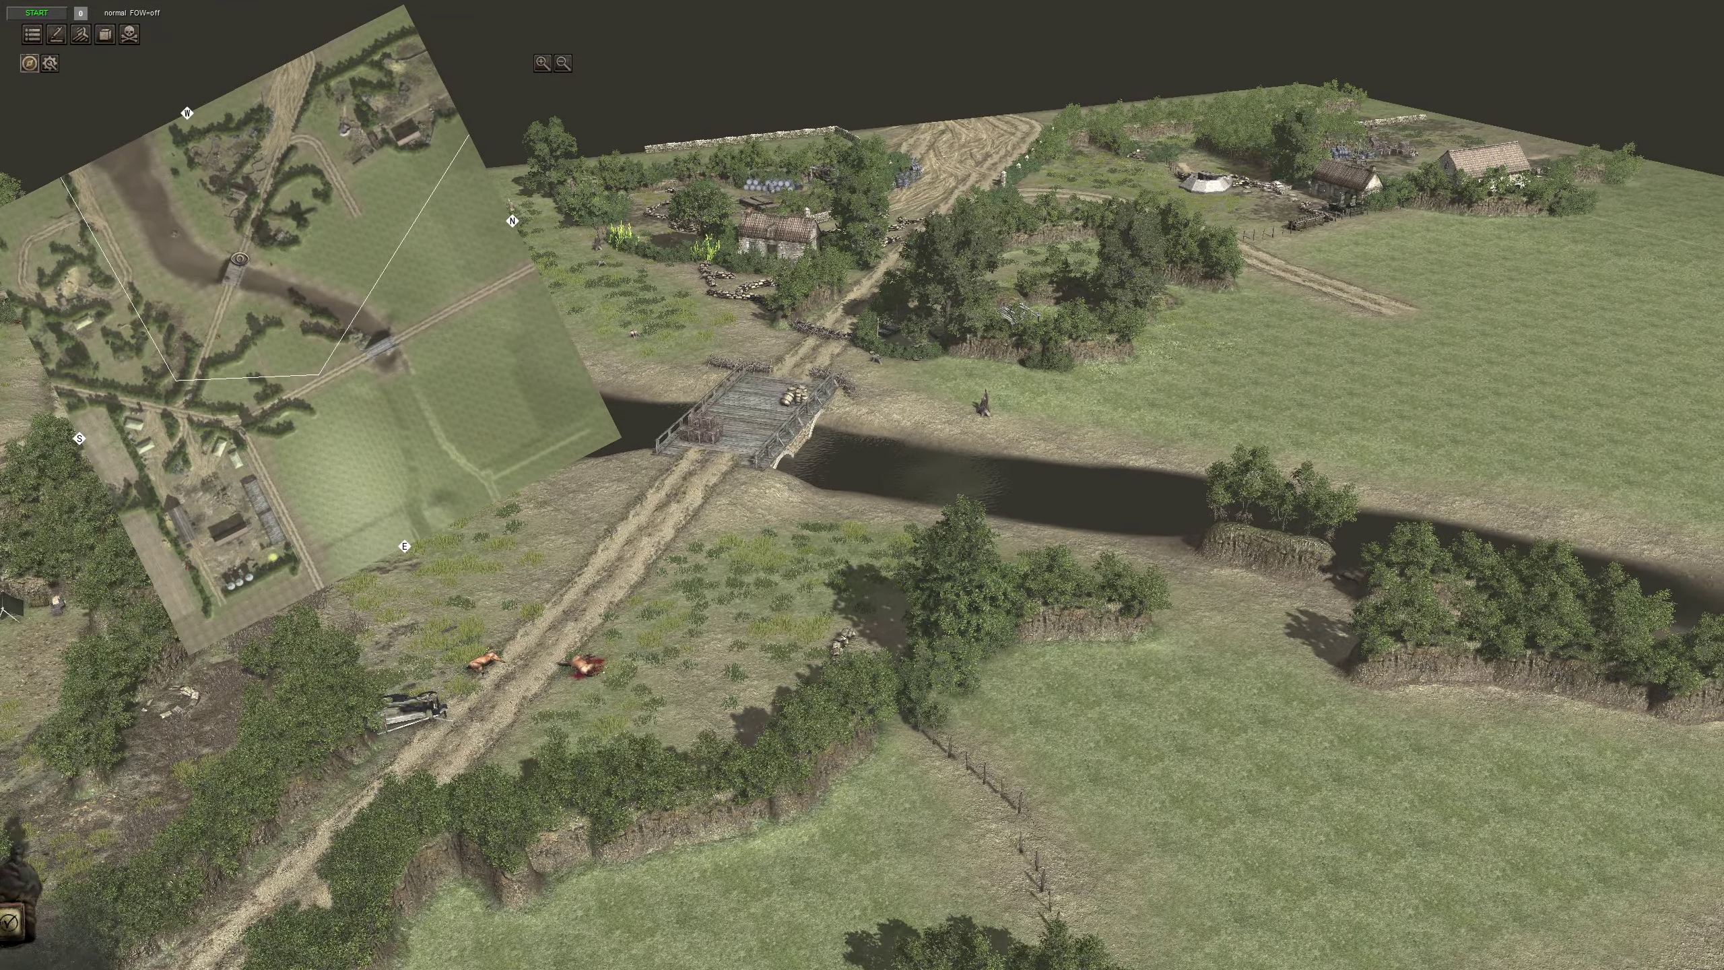
pyautogui.click(239, 258)
pyautogui.moveTo(577, 381); pyautogui.dragTo(863, 422, button='middle')
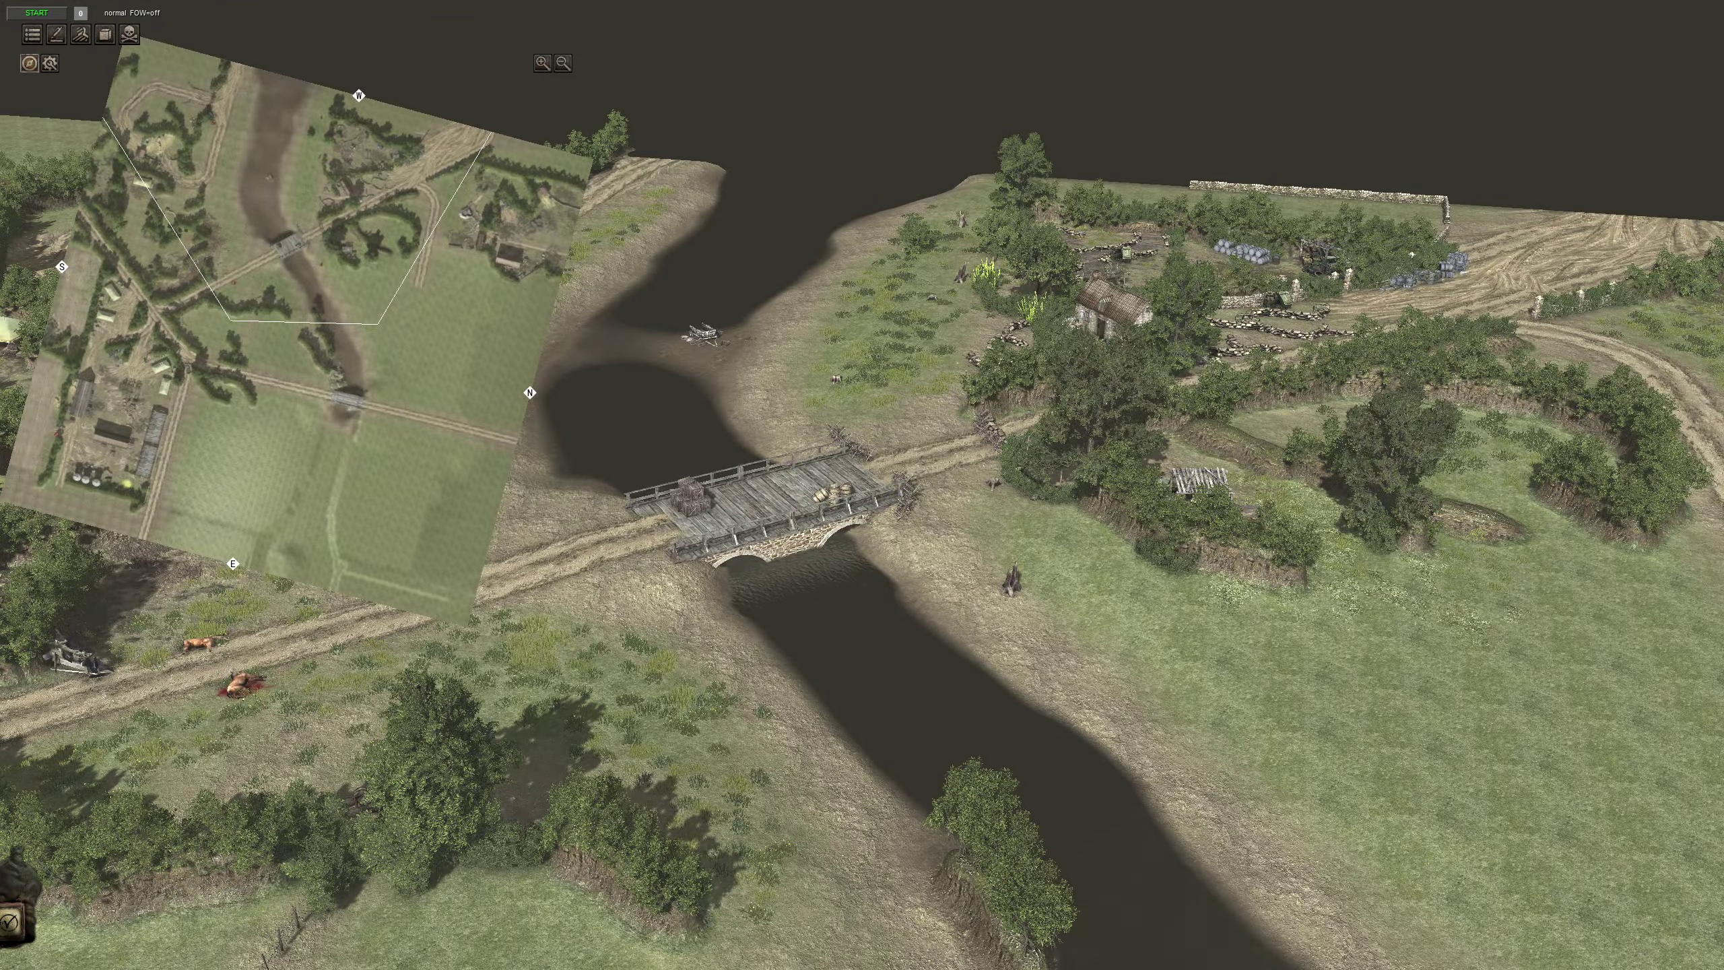
pyautogui.moveTo(618, 381); pyautogui.dragTo(624, 499, button='right')
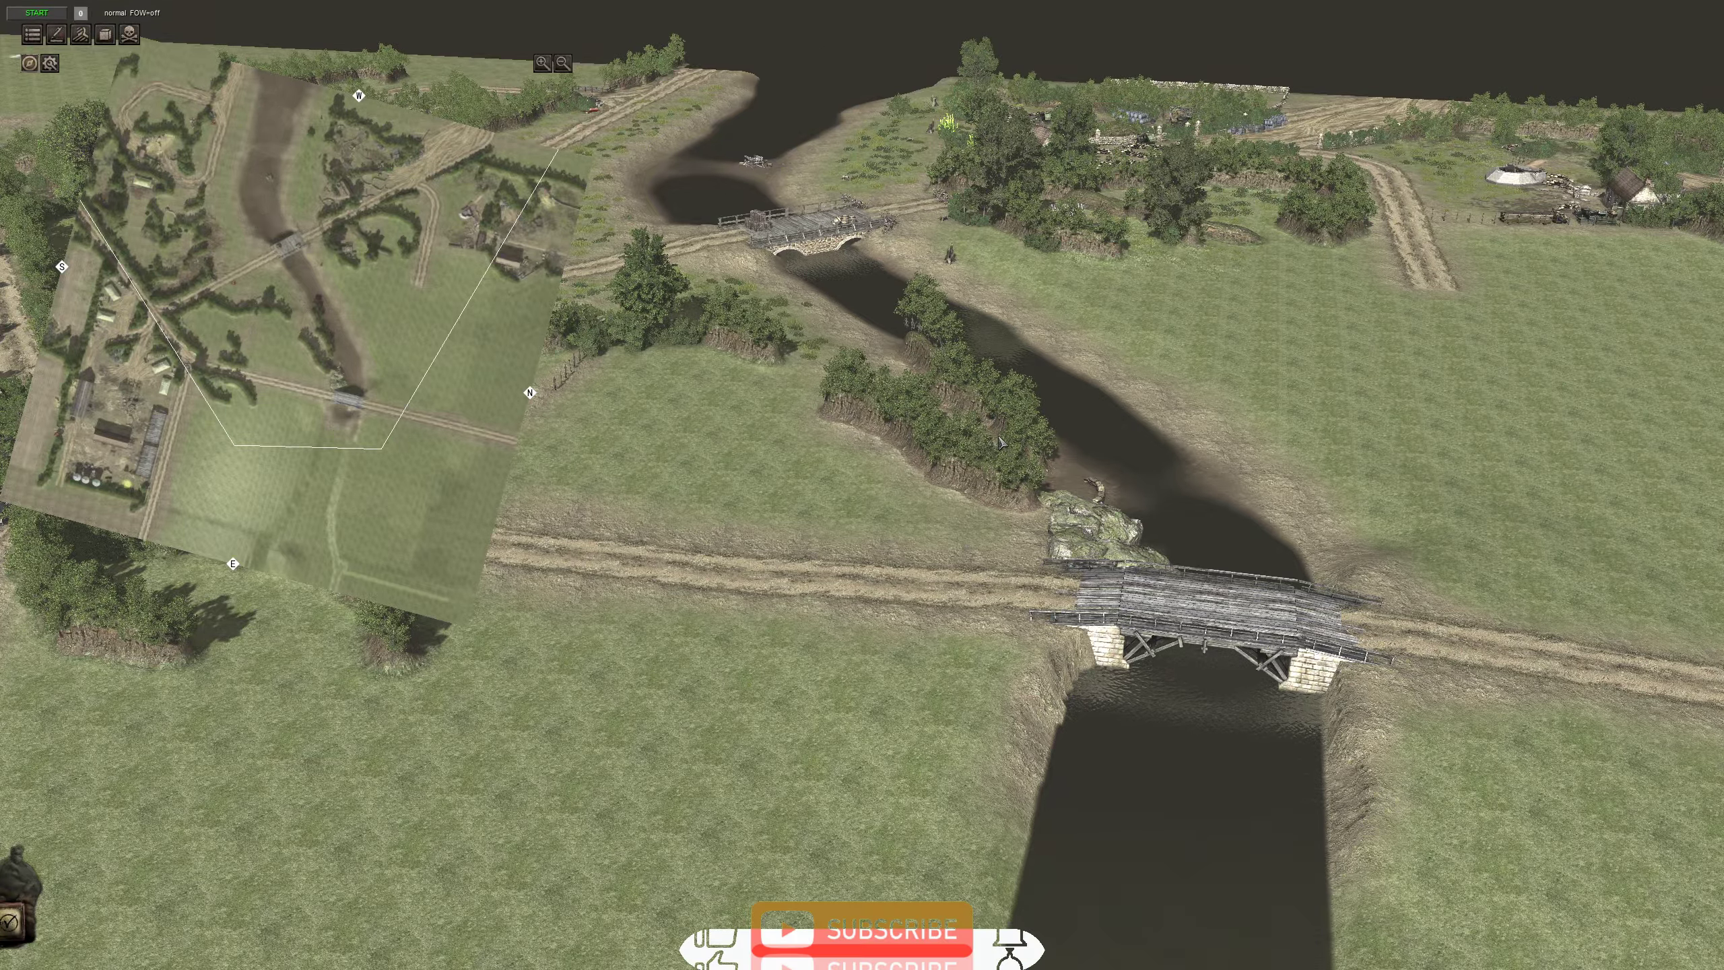
pyautogui.press('m')
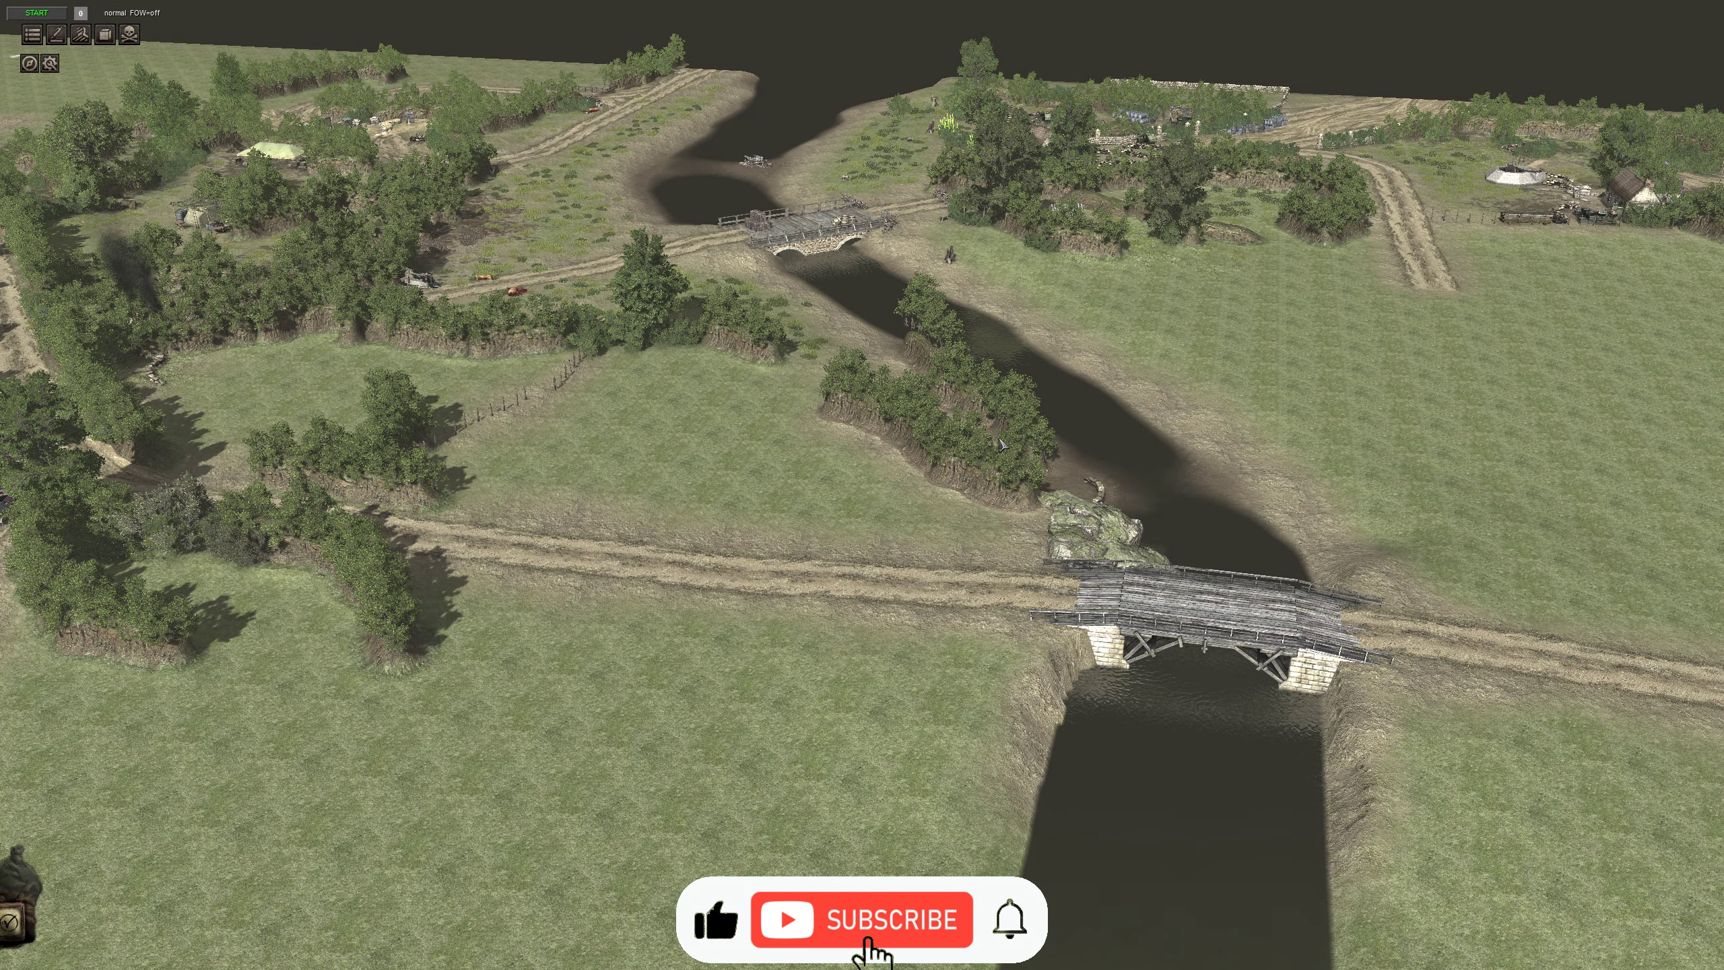
# Enter the map editing mode and disable the ocean in the terrain settings
pyautogui.press('F2')
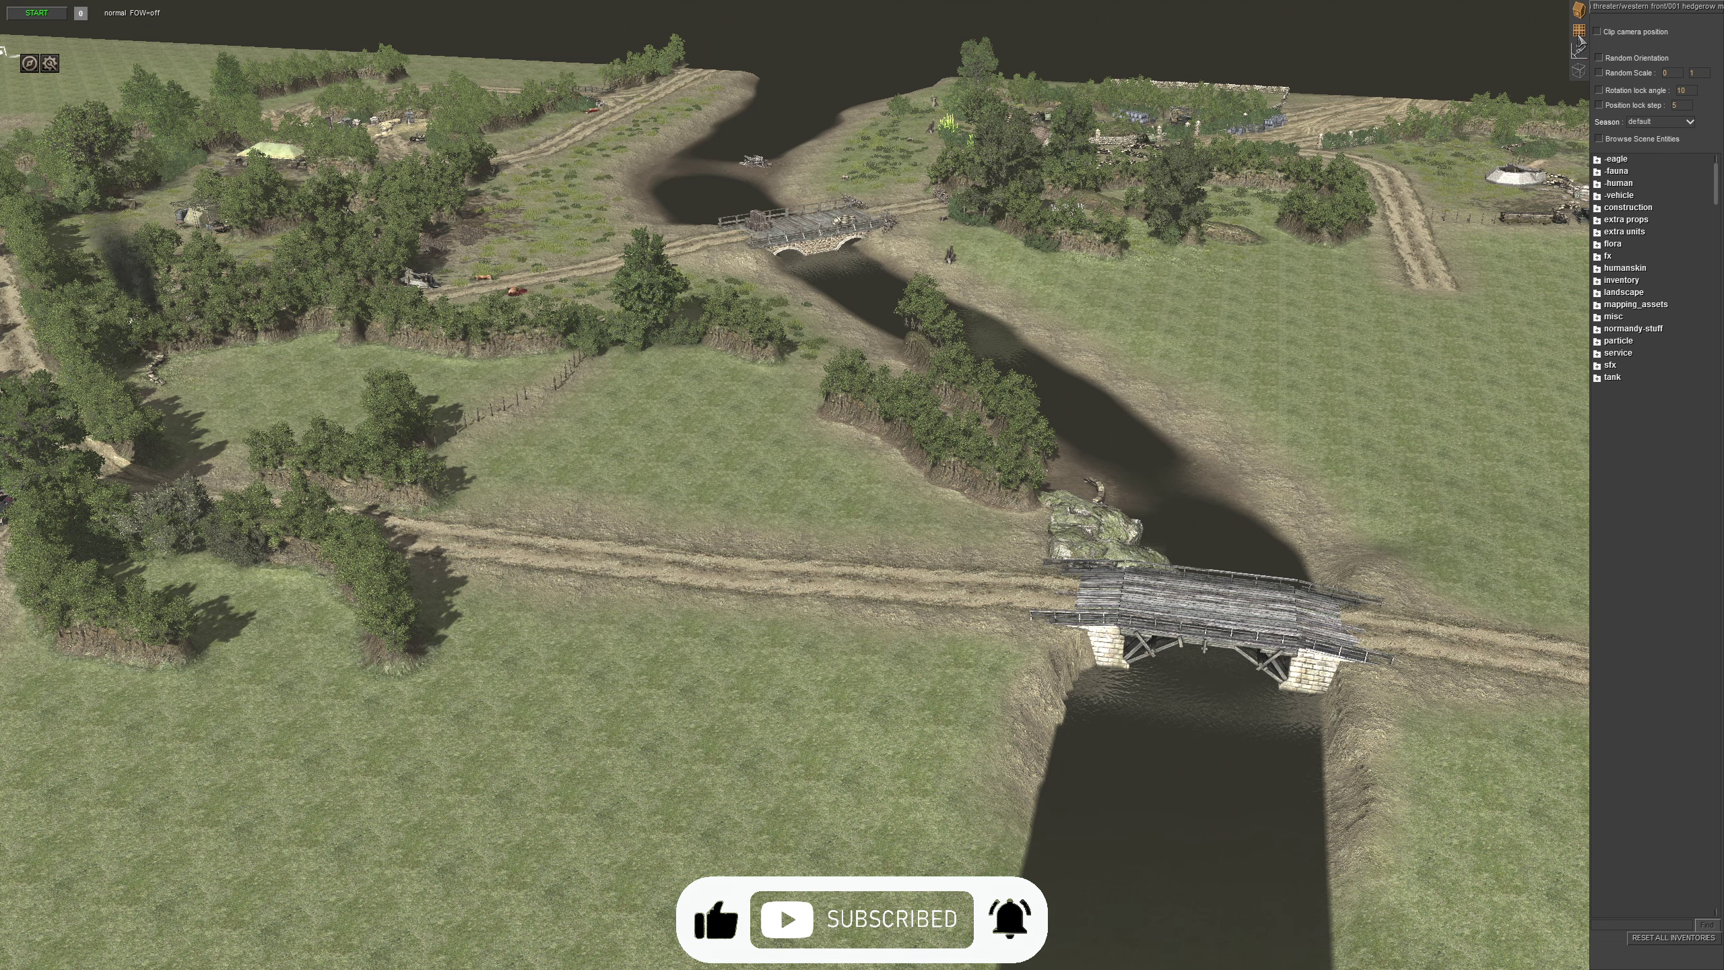
pyautogui.click(1579, 48)
pyautogui.click(1626, 112)
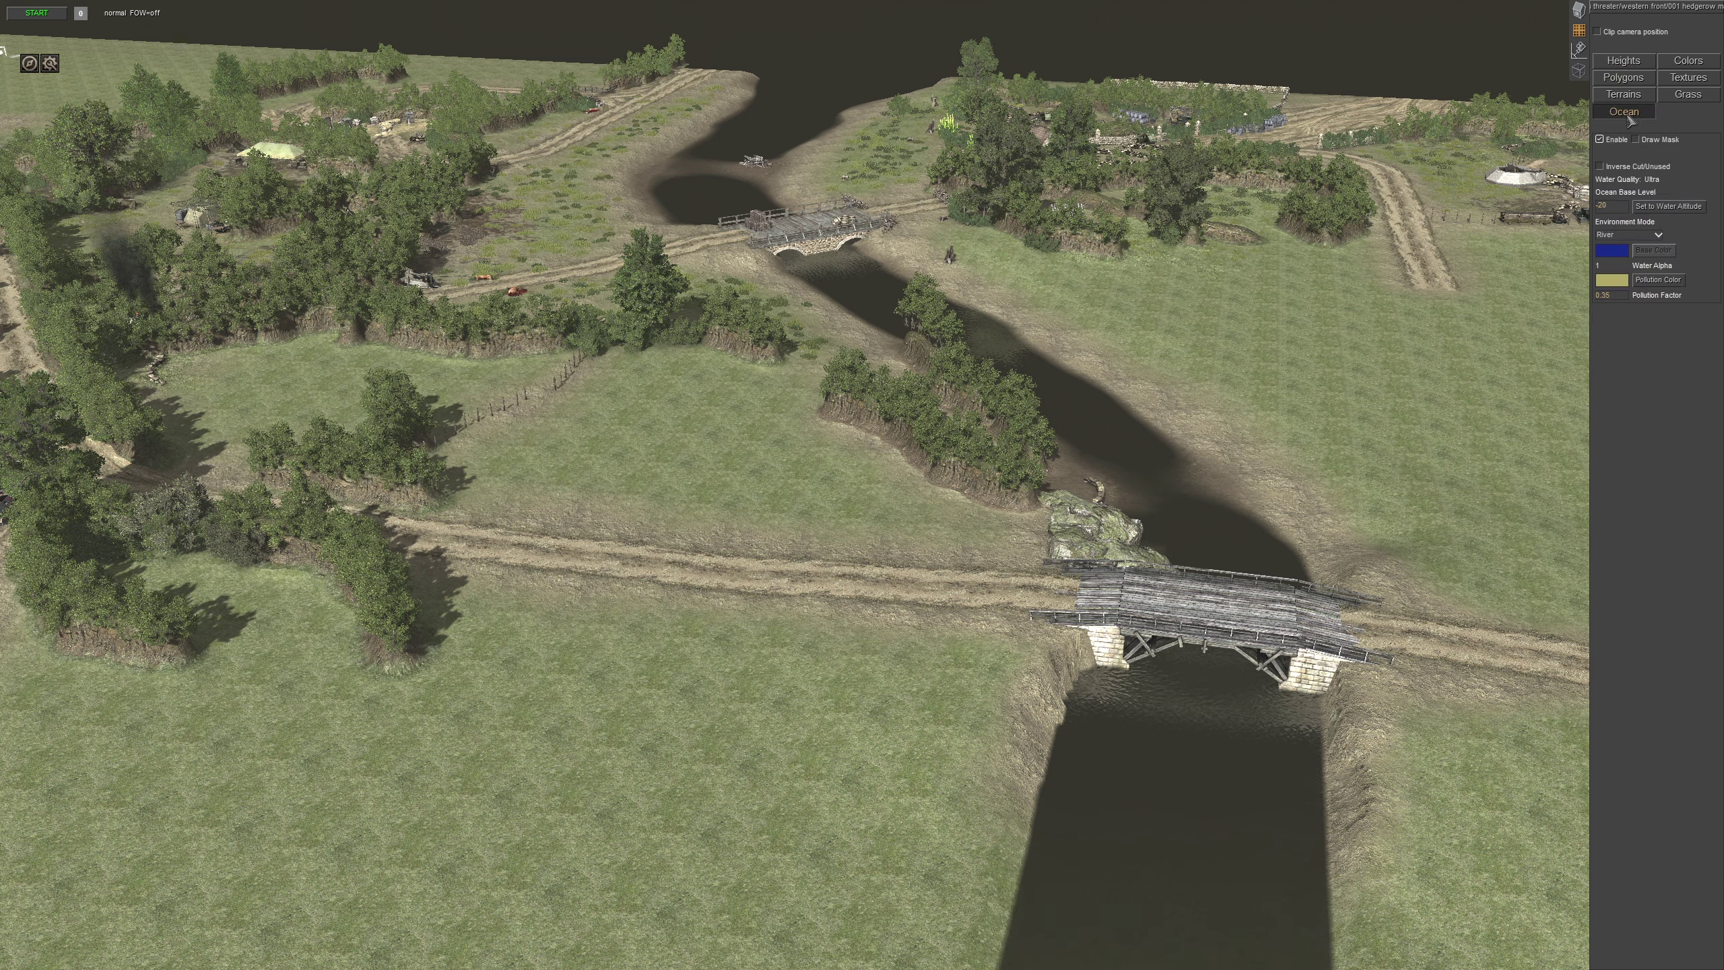
pyautogui.click(1600, 141)
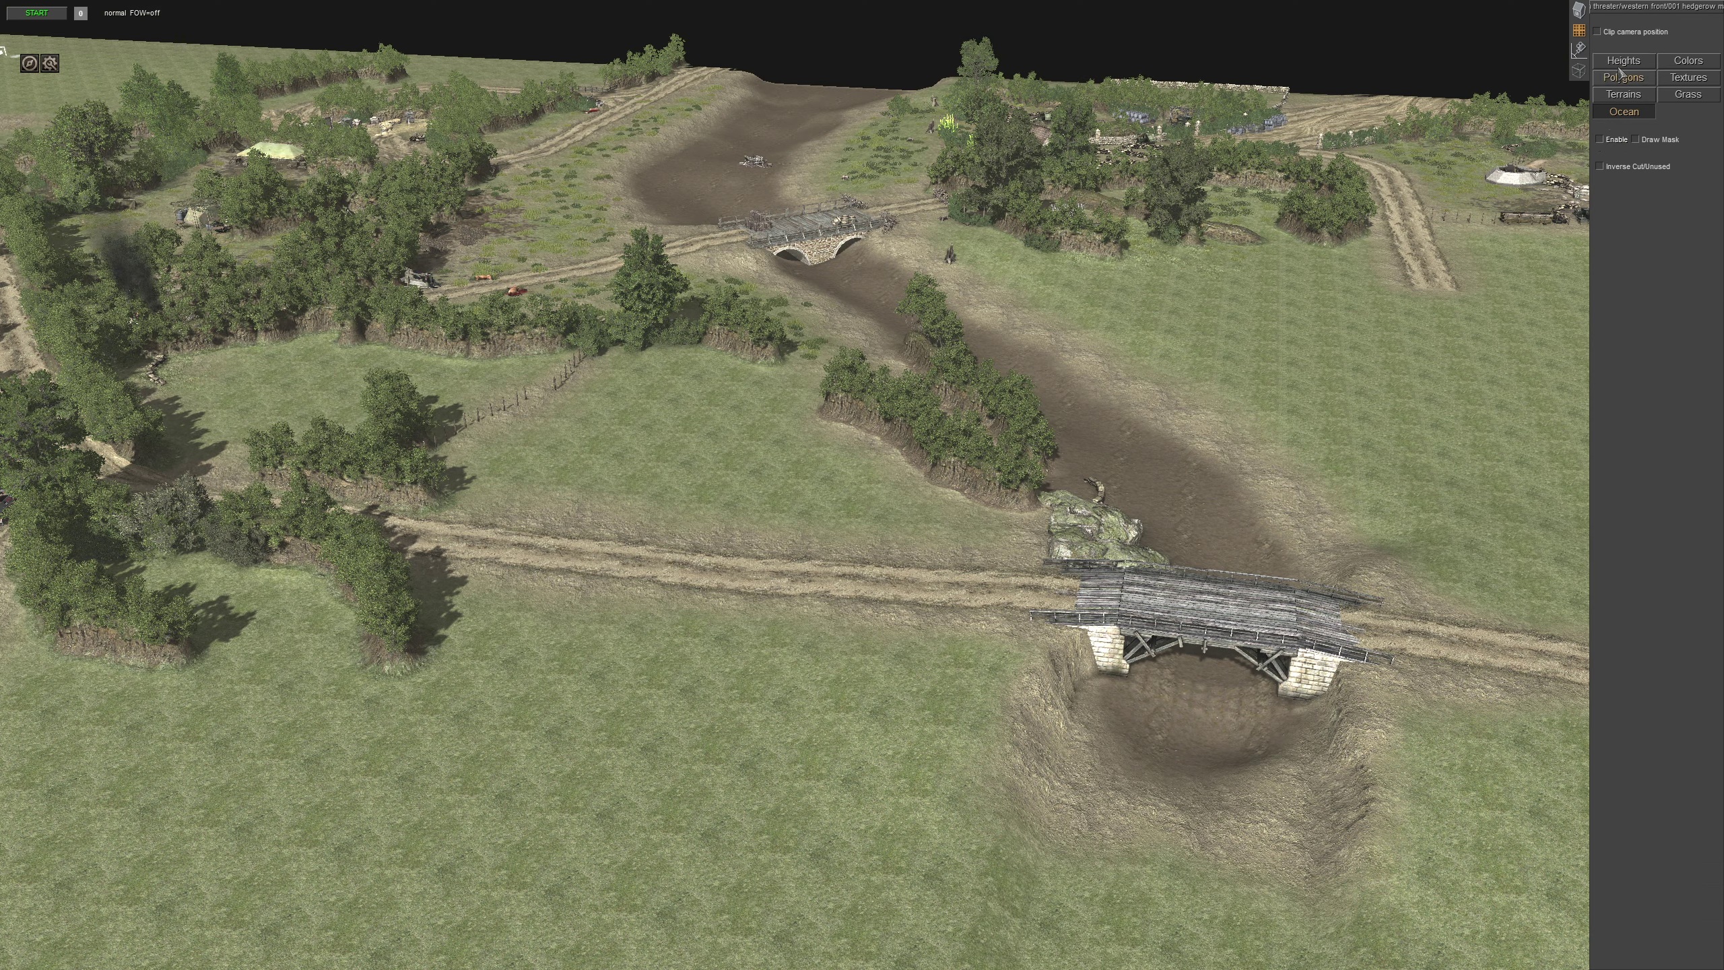
# Browse the entity library for the water entities in the landscape category
pyautogui.click(1579, 10)
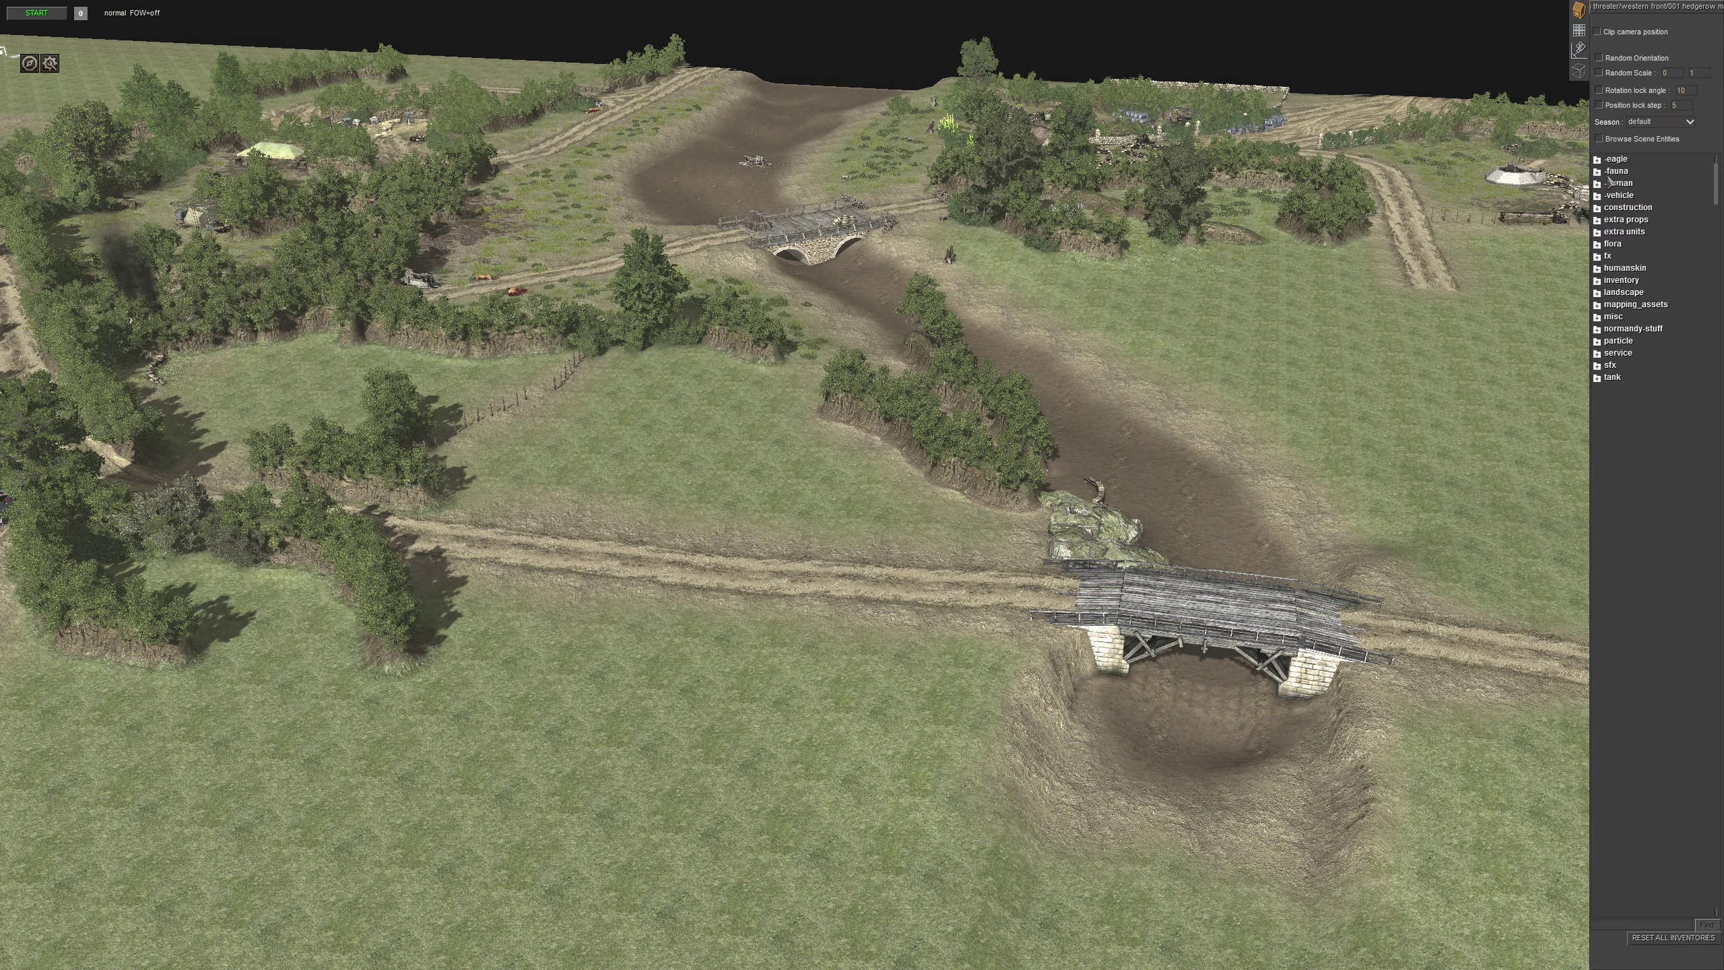
pyautogui.click(1626, 293)
pyautogui.click(1627, 377)
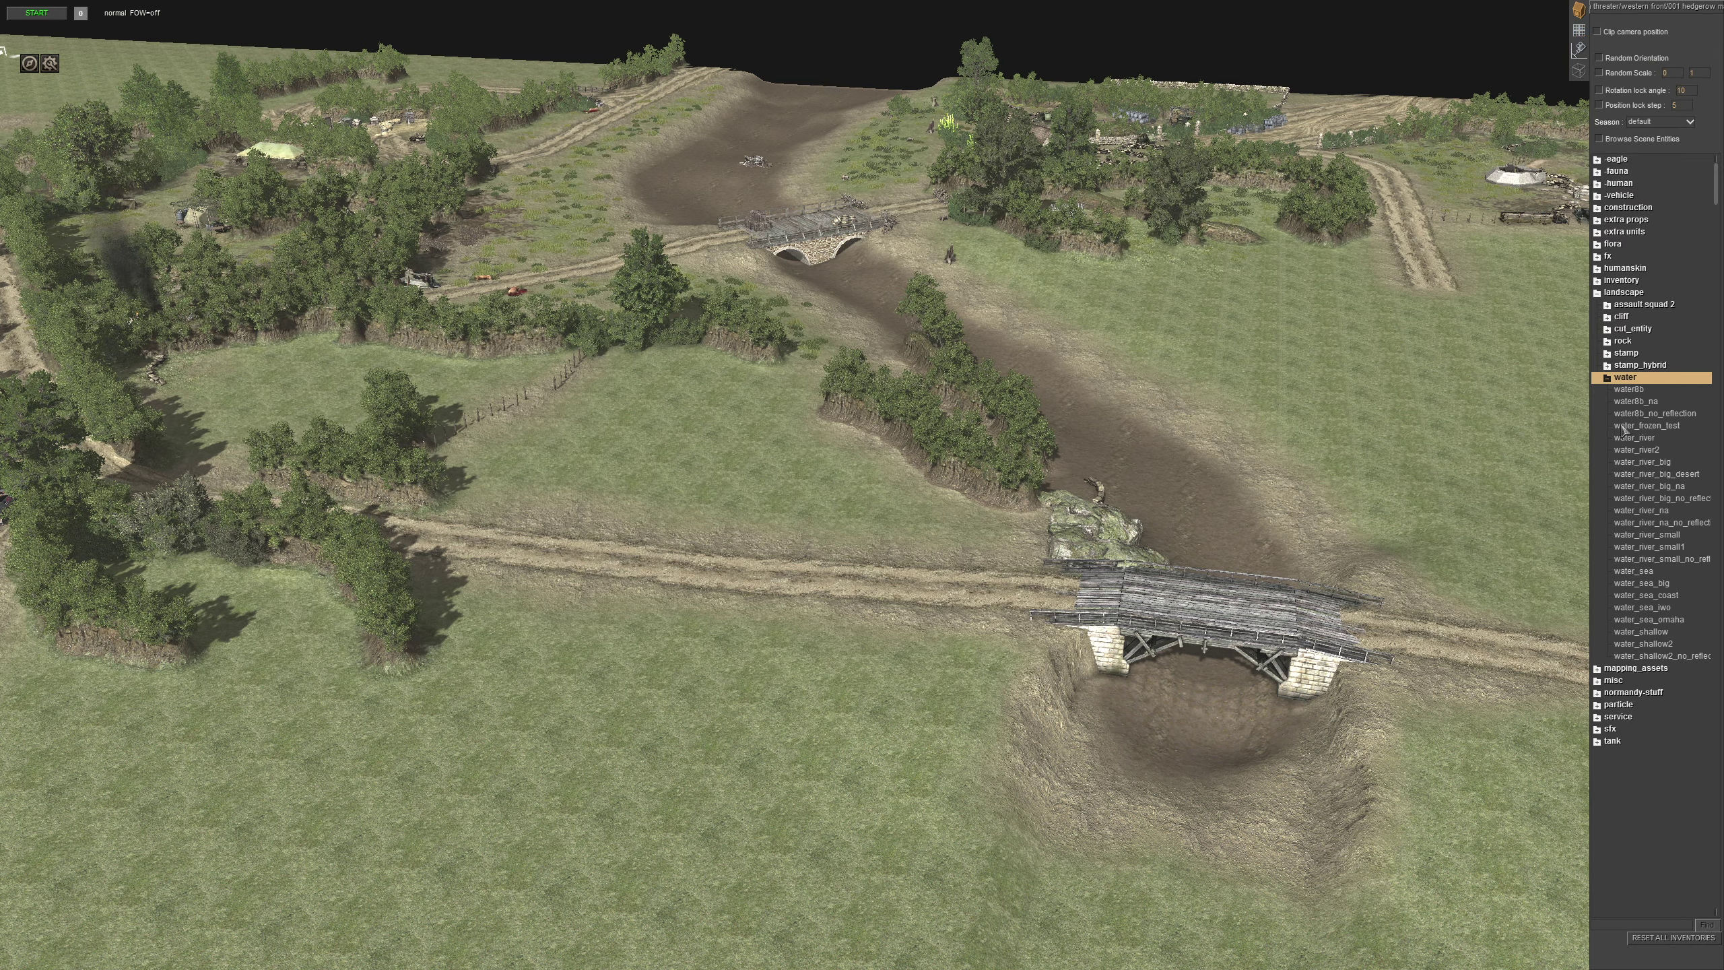
# Examine the ocean water along the river channel and the terrain's heightmap settings, and return to the entity library
pyautogui.scroll(5, 789, 147)
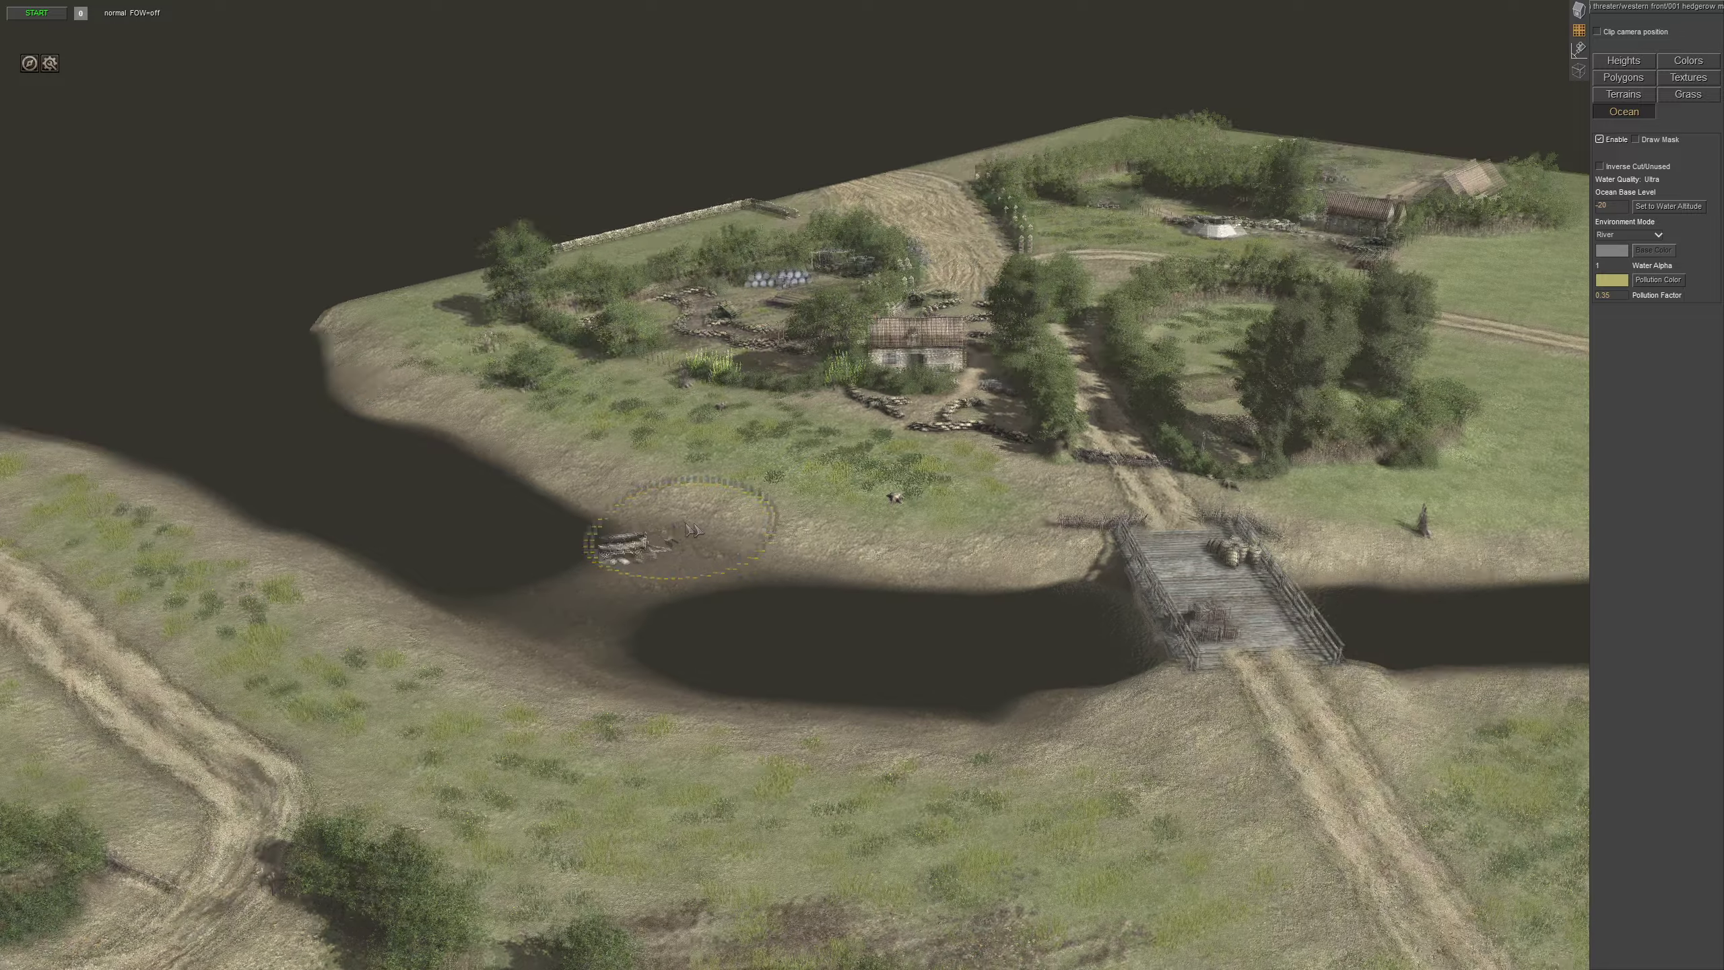
pyautogui.moveTo(627, 543); pyautogui.dragTo(1019, 537, button='middle')
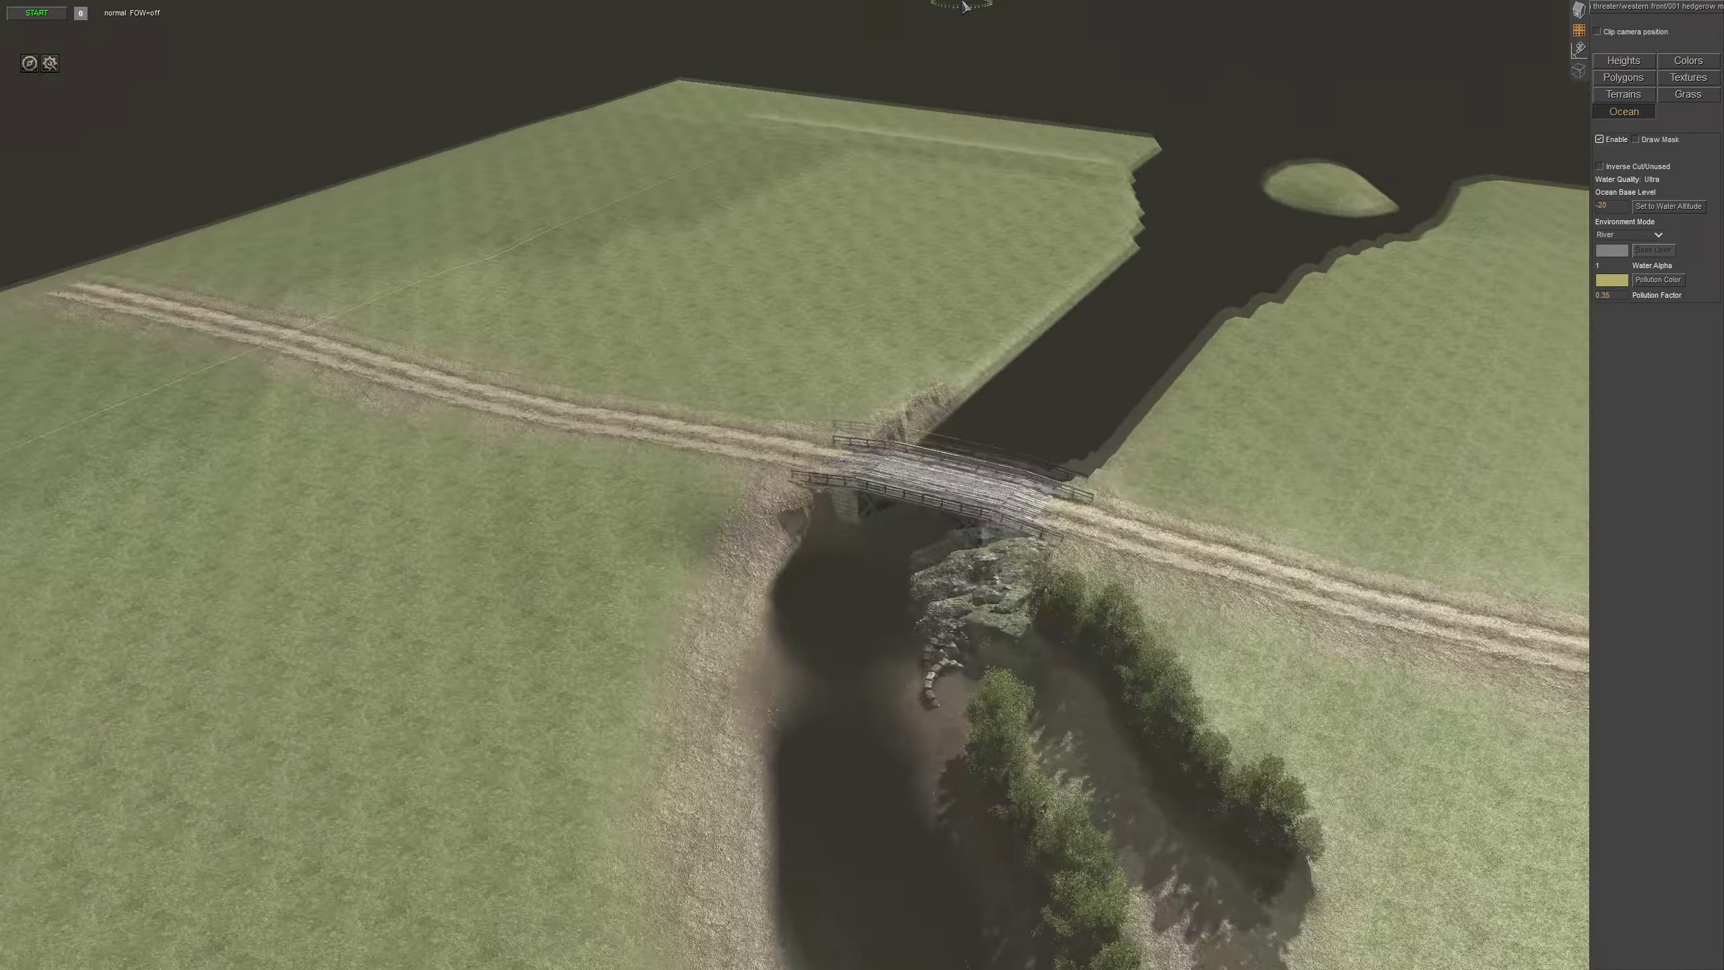
pyautogui.moveTo(1113, 299); pyautogui.dragTo(780, 358, button='middle')
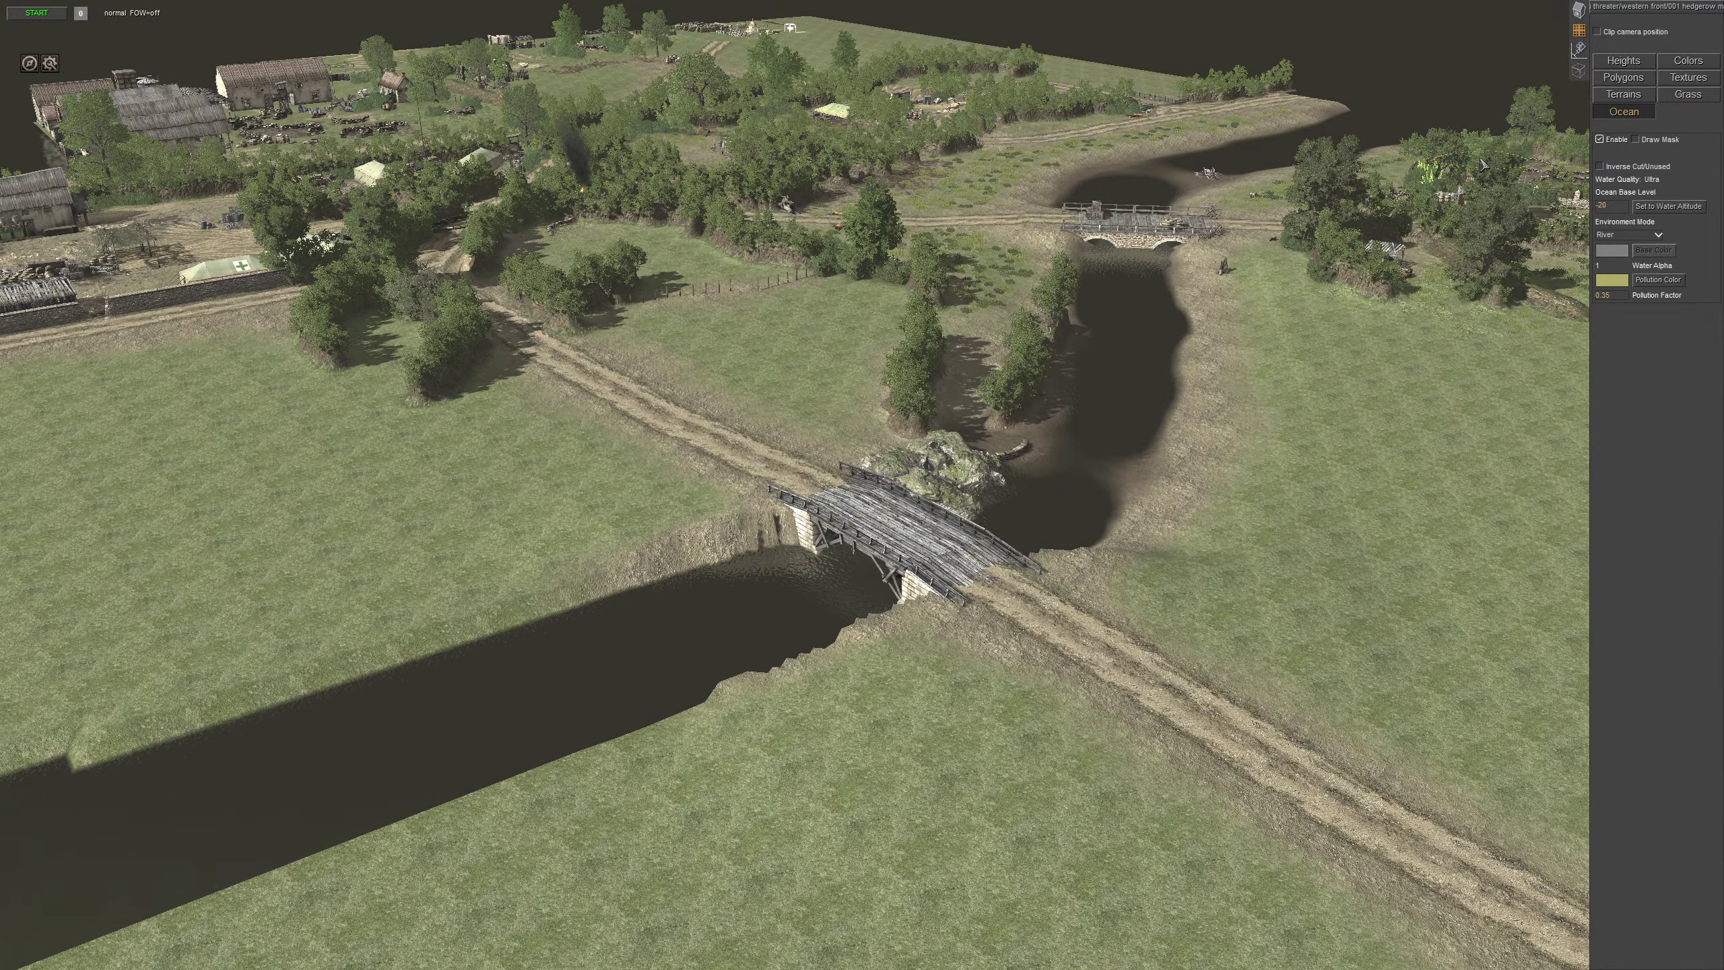
pyautogui.click(1624, 62)
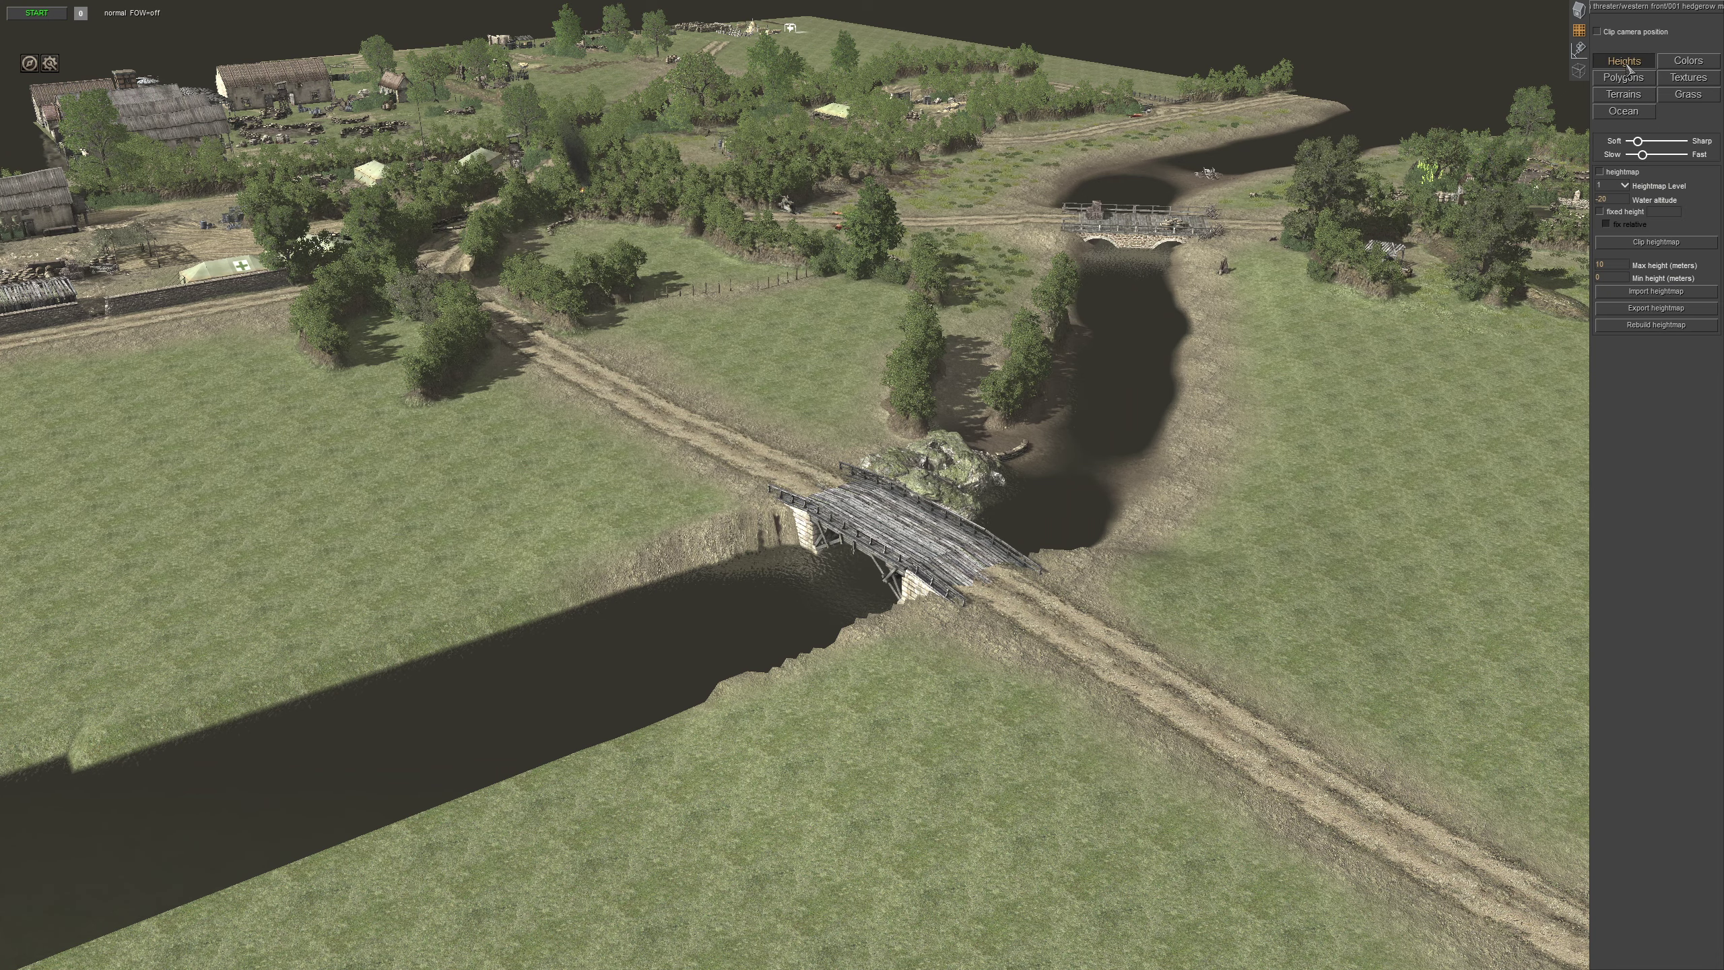
pyautogui.click(1580, 13)
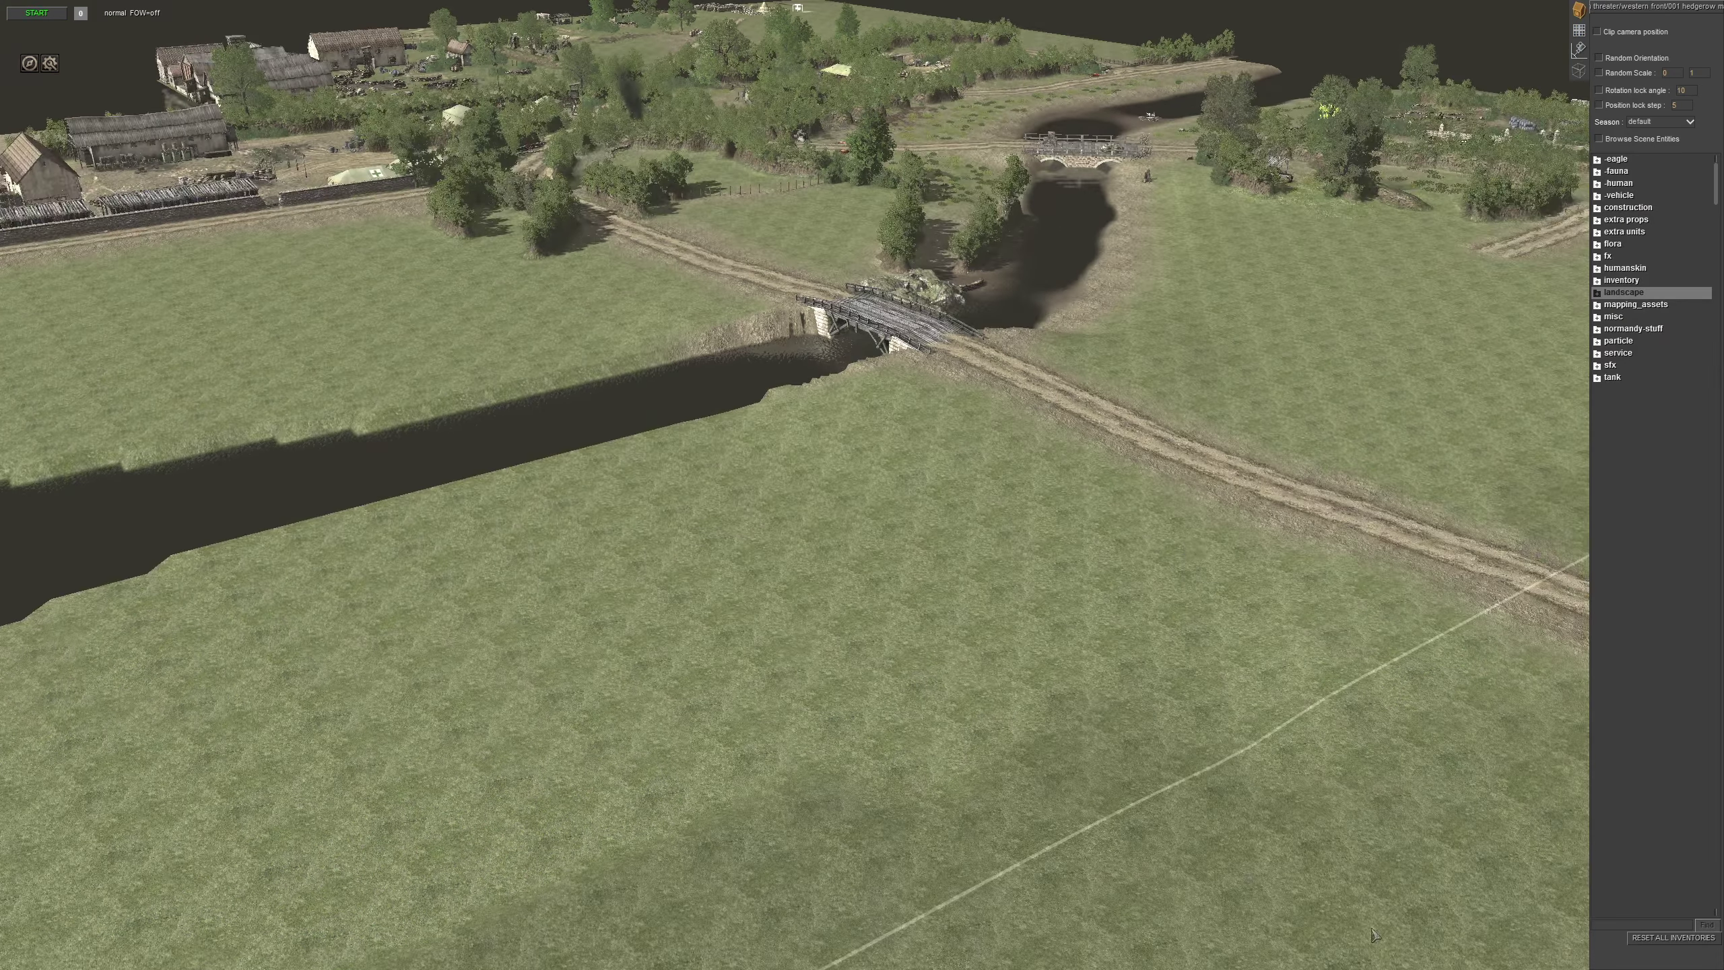
# Examine the map from several viewpoints, covering the river, both bridges, the hedgerows, the farm buildings and the tent camp
pyautogui.moveTo(1215, 564); pyautogui.dragTo(983, 537, button='middle')
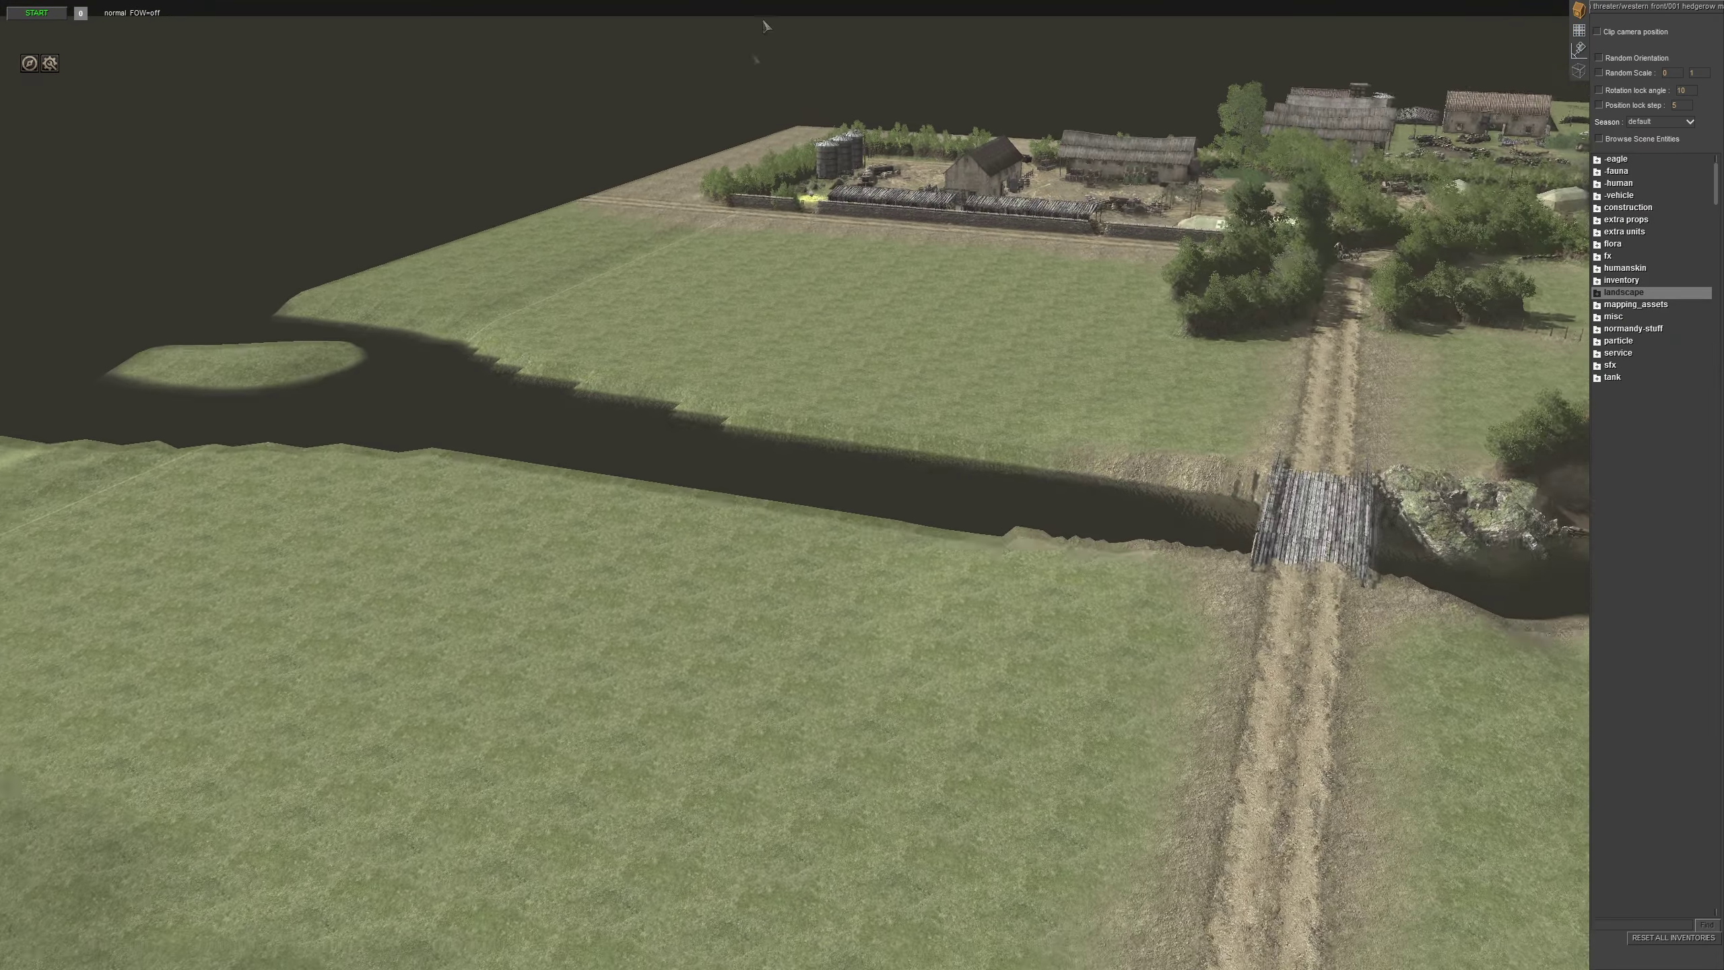
pyautogui.moveTo(767, 27); pyautogui.dragTo(902, 449, button='middle')
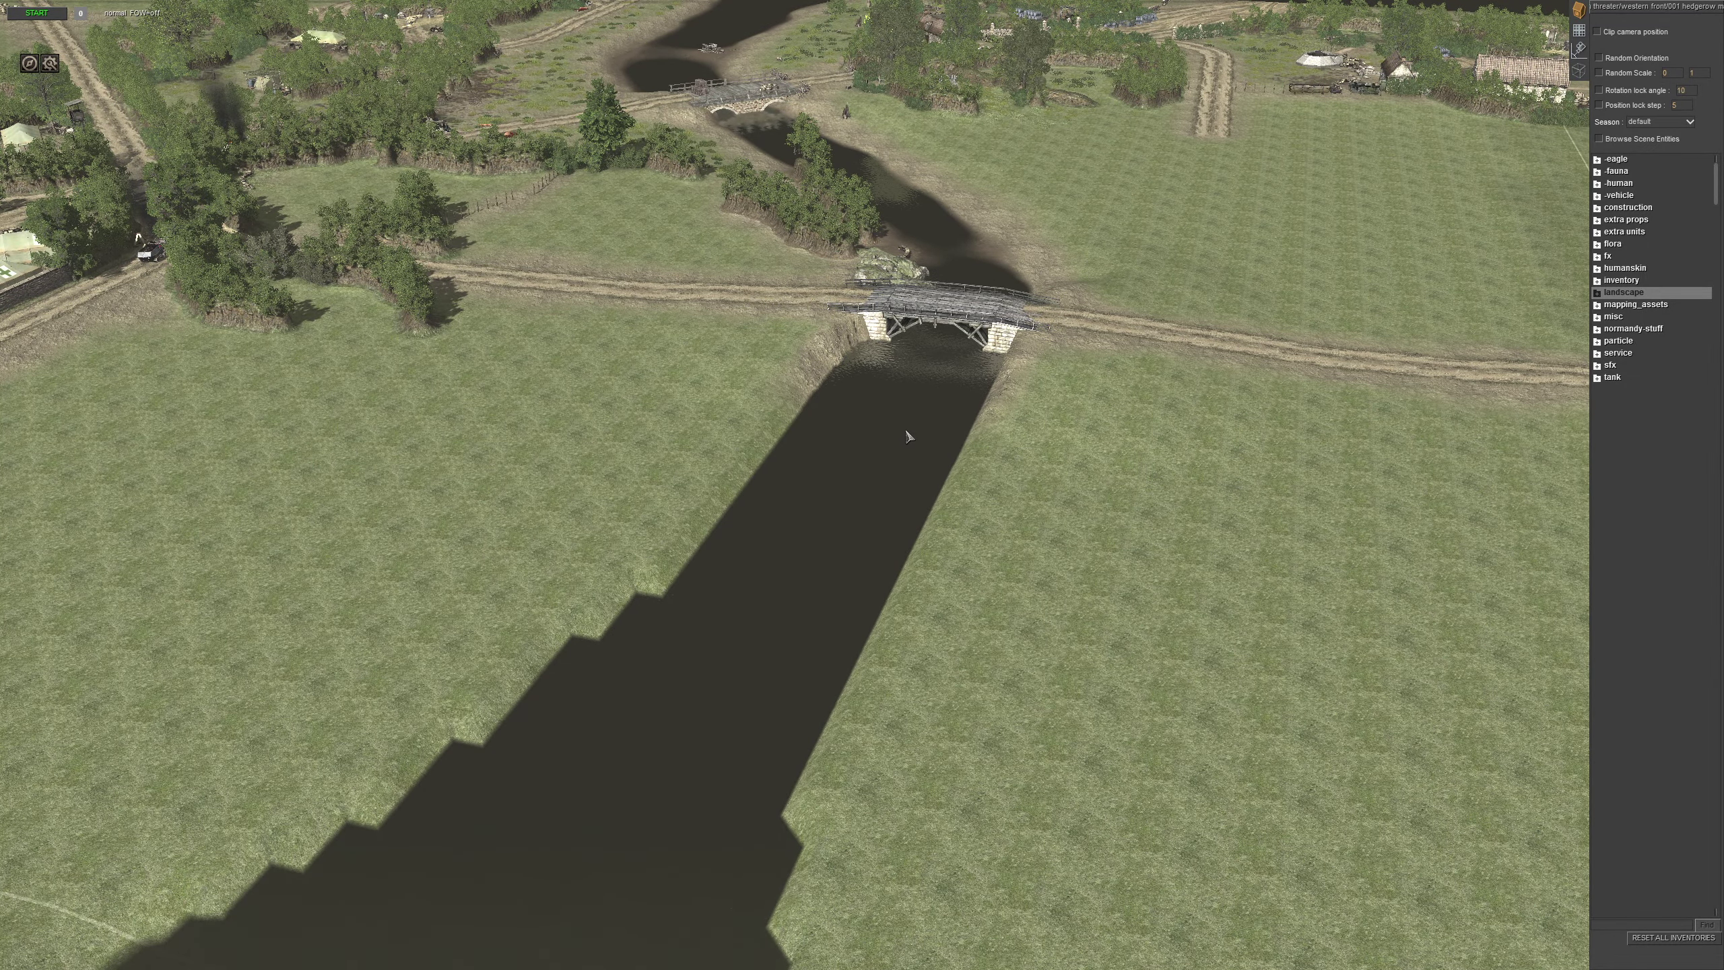
pyautogui.moveTo(907, 431); pyautogui.dragTo(783, 532, button='middle')
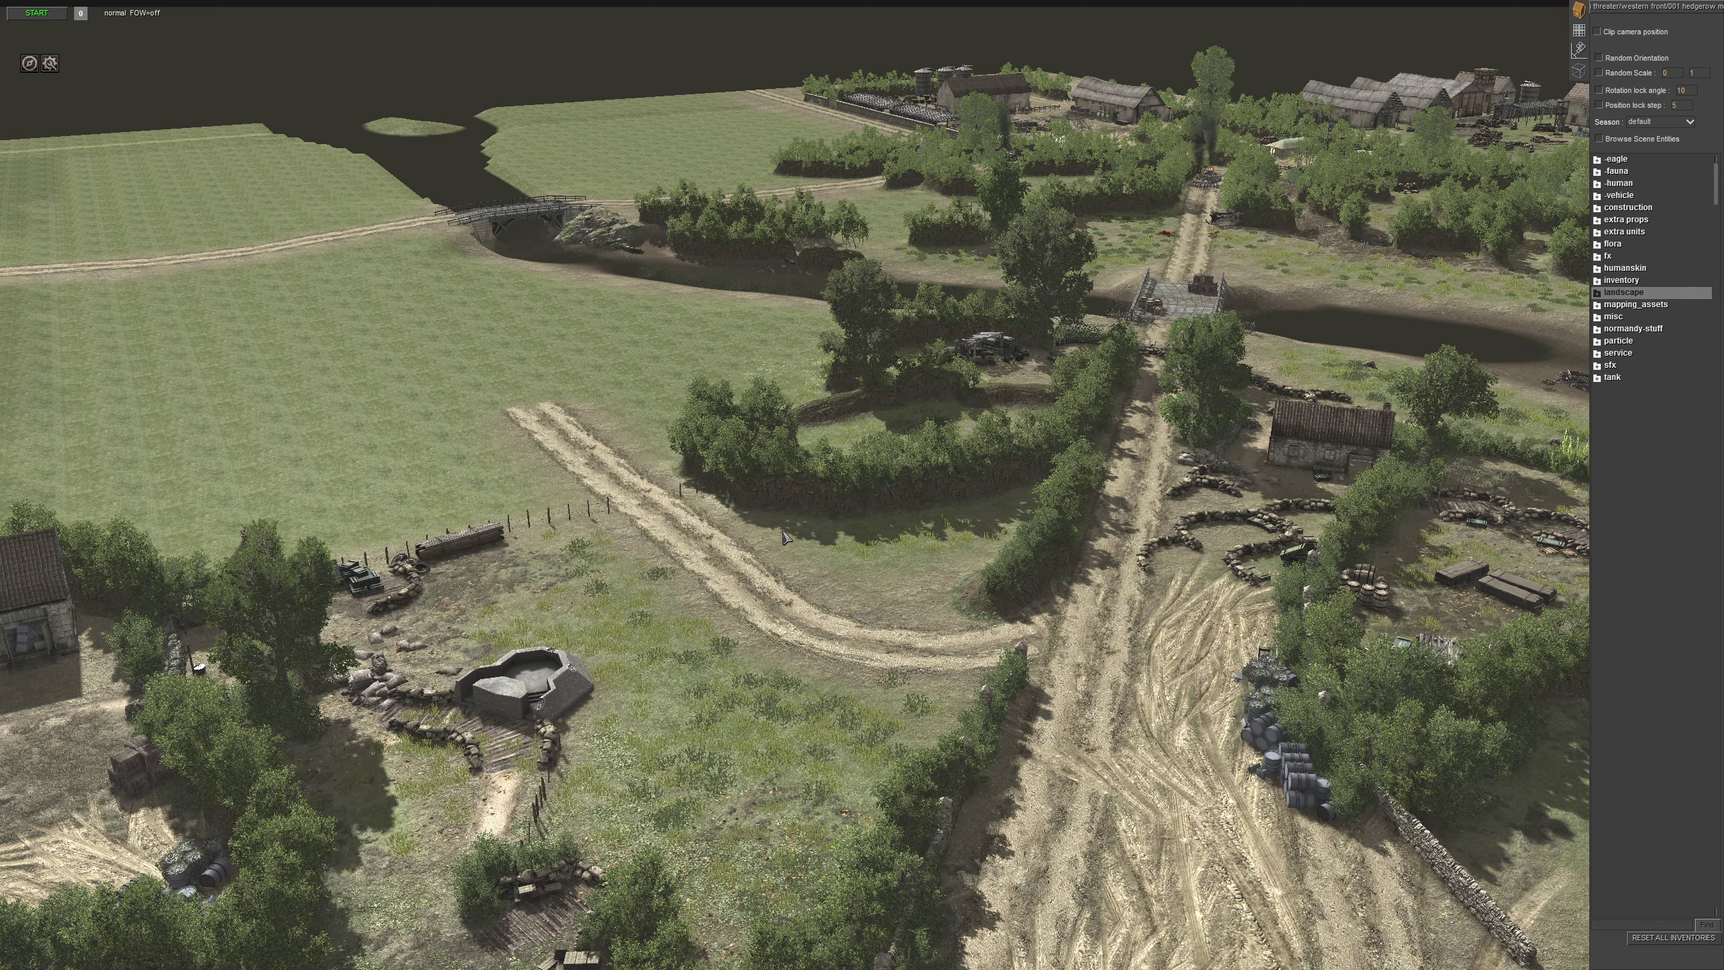
pyautogui.moveTo(727, 3)
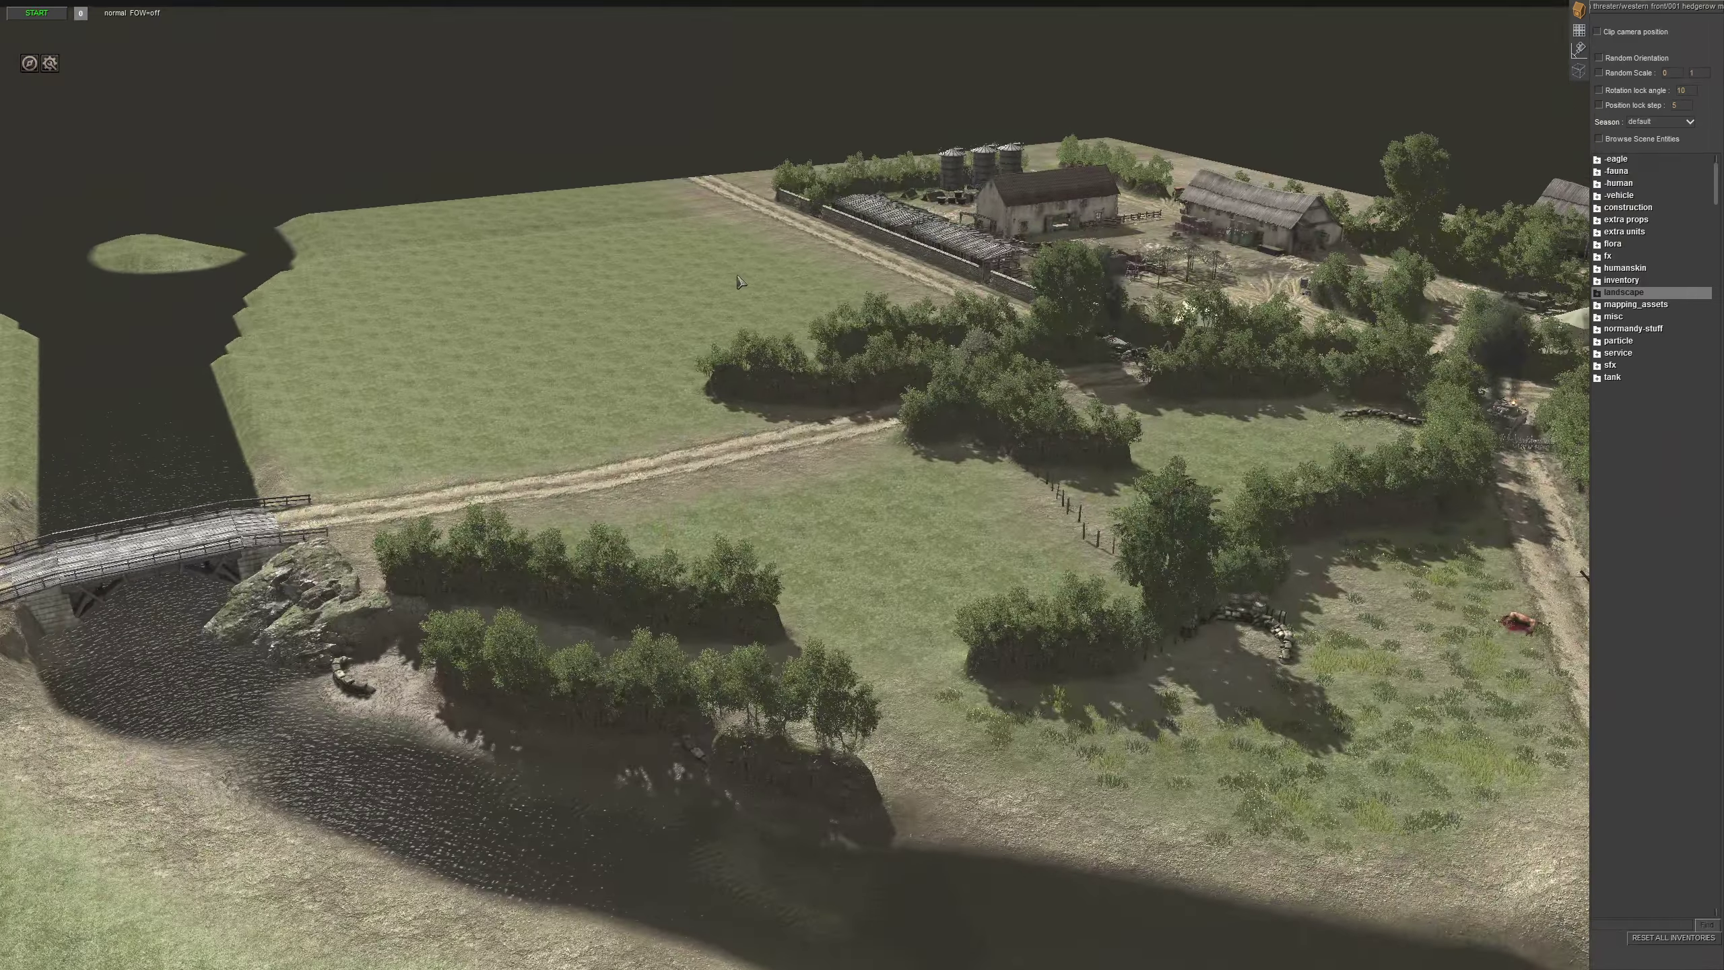
pyautogui.moveTo(740, 281); pyautogui.dragTo(1086, 360, button='middle')
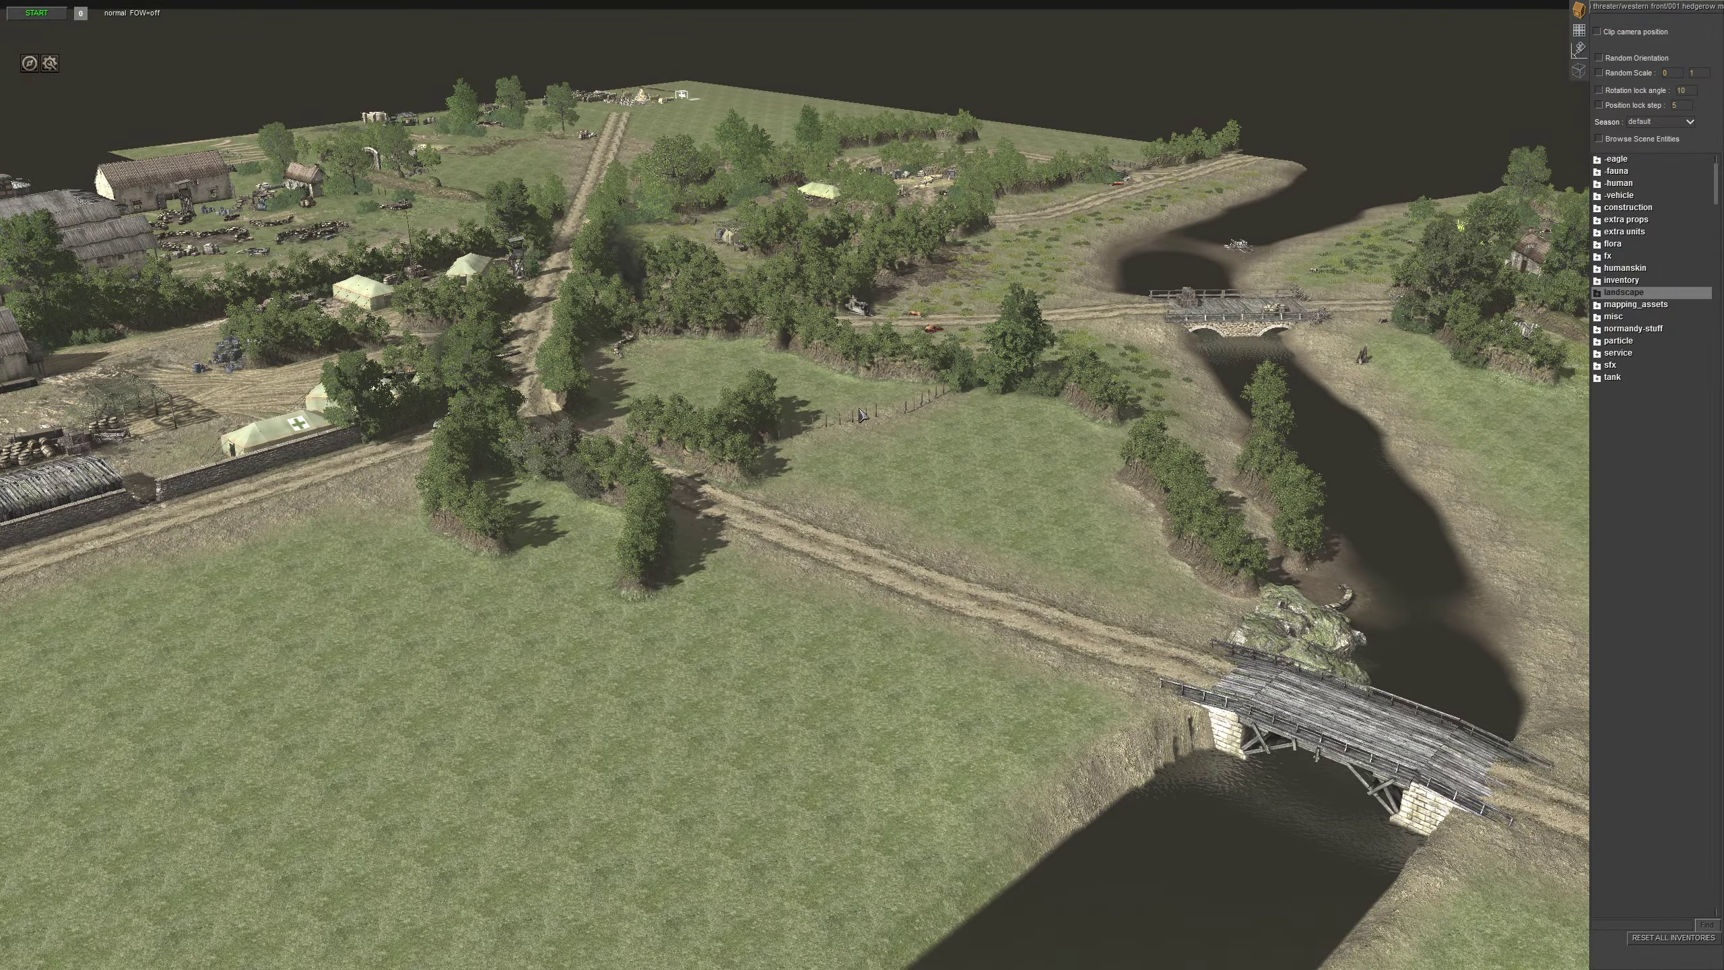
pyautogui.moveTo(860, 414); pyautogui.dragTo(835, 496, button='middle')
pyautogui.moveTo(698, 4)
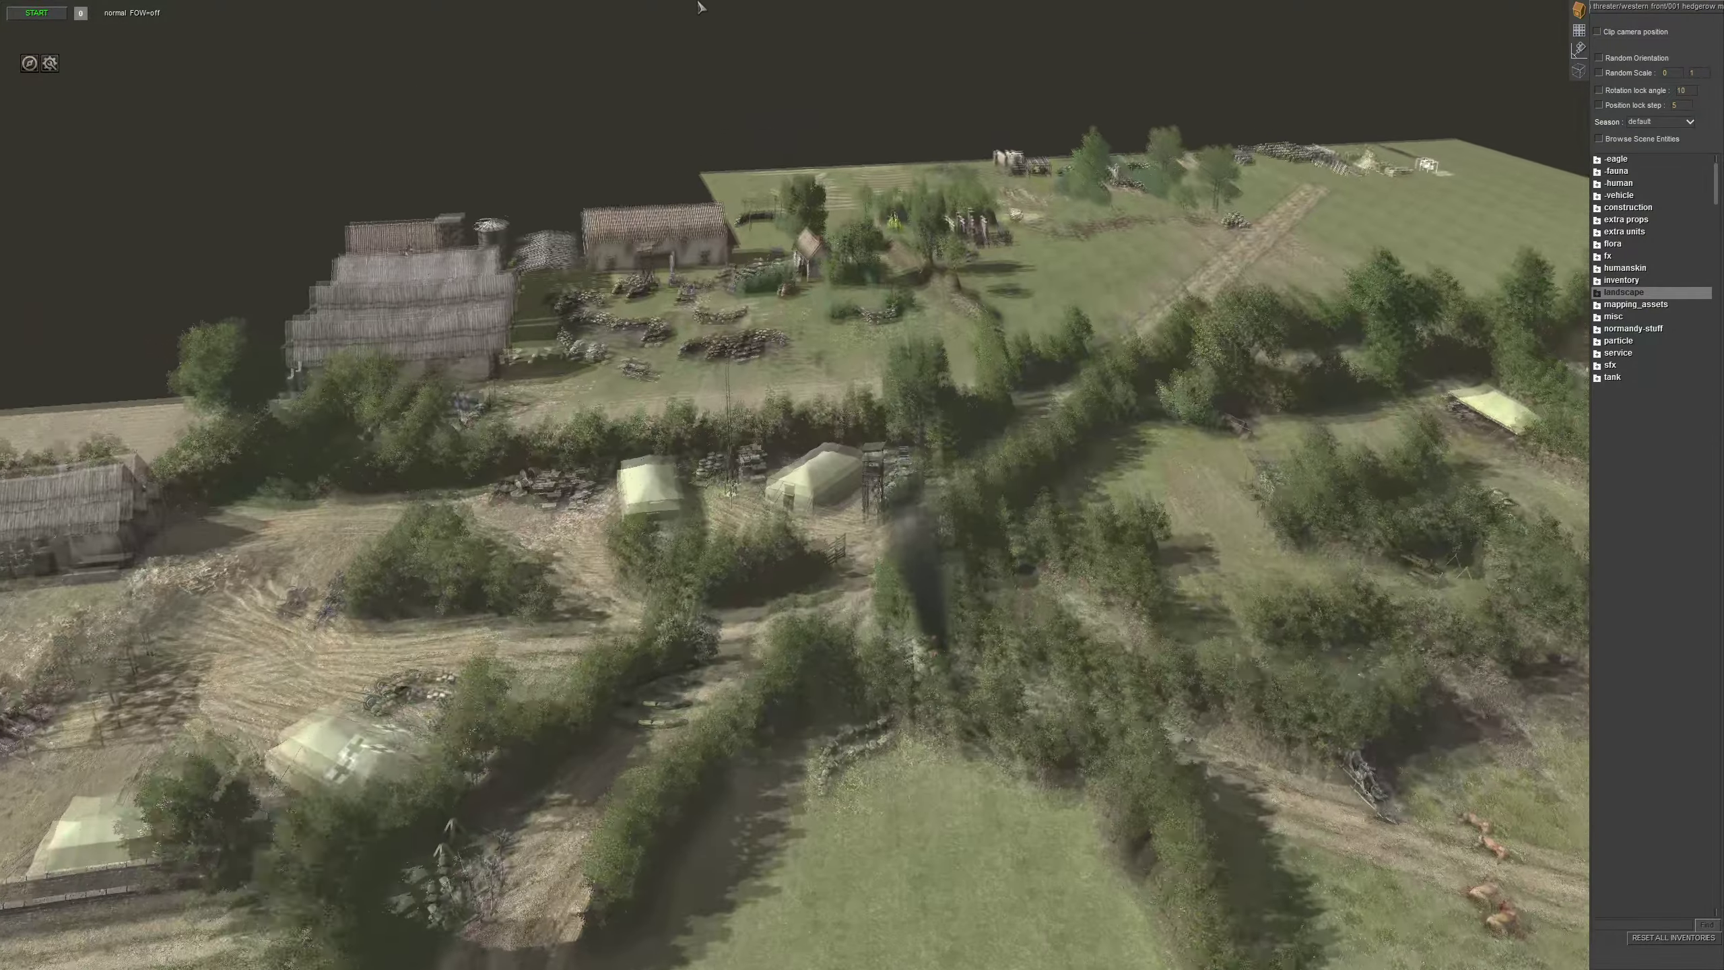
pyautogui.moveTo(707, 435); pyautogui.dragTo(823, 508, button='middle')
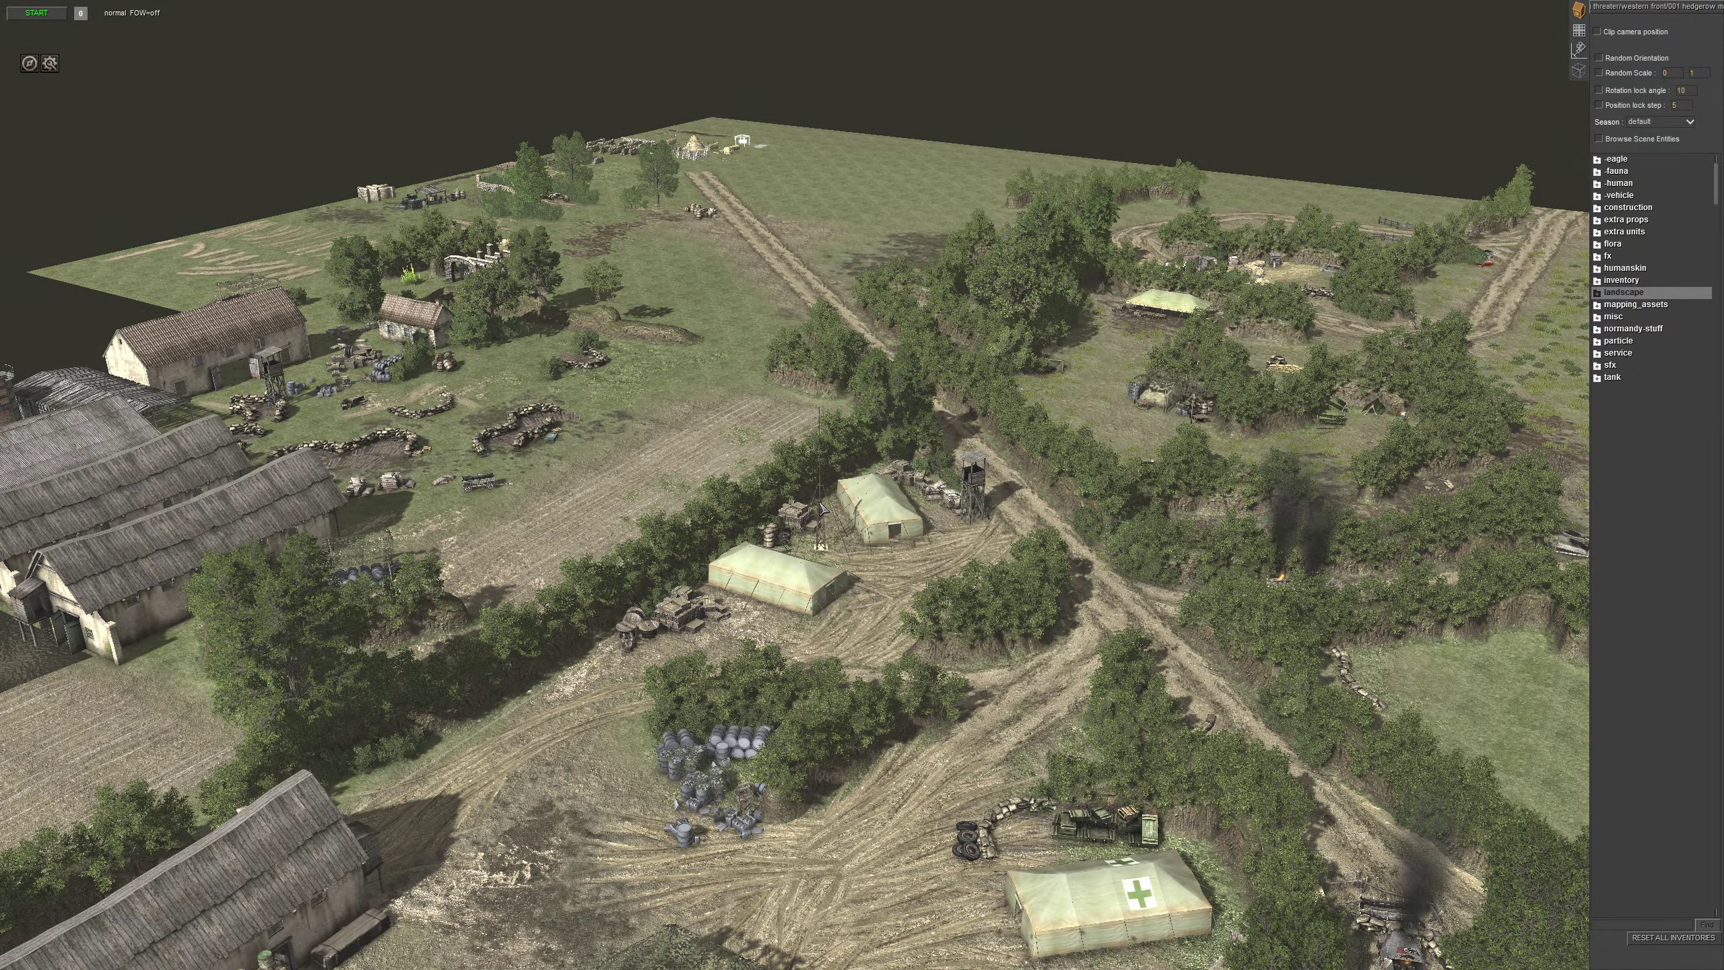